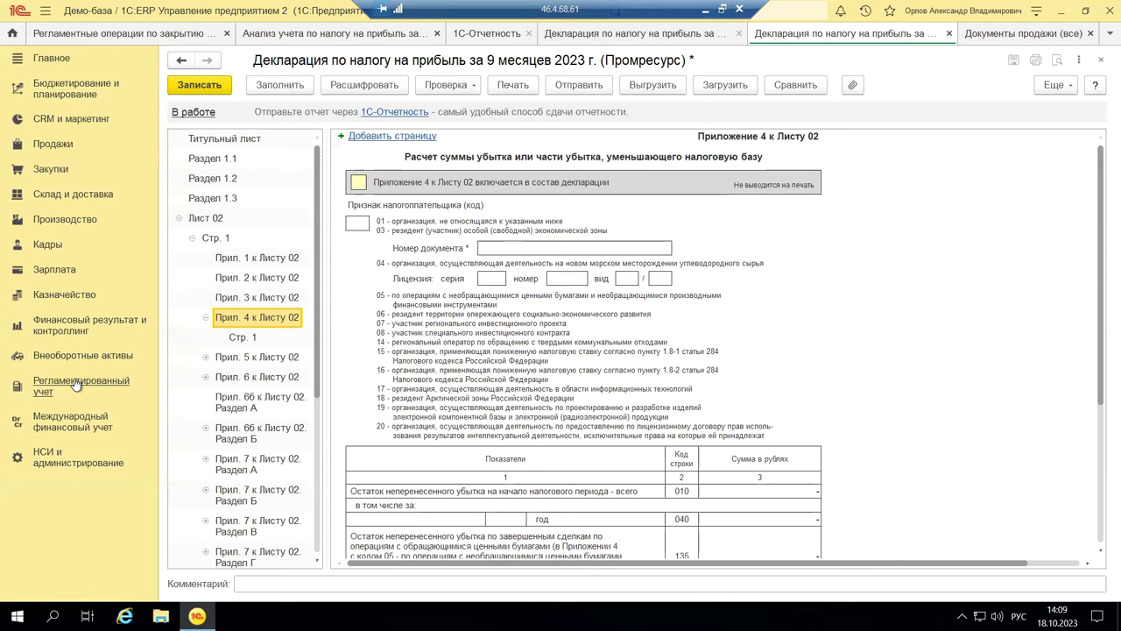
Step: Open the regulated reports list (Регламентированные отчеты) of the regulated accounting section and start creating a new report
left_click(77, 383)
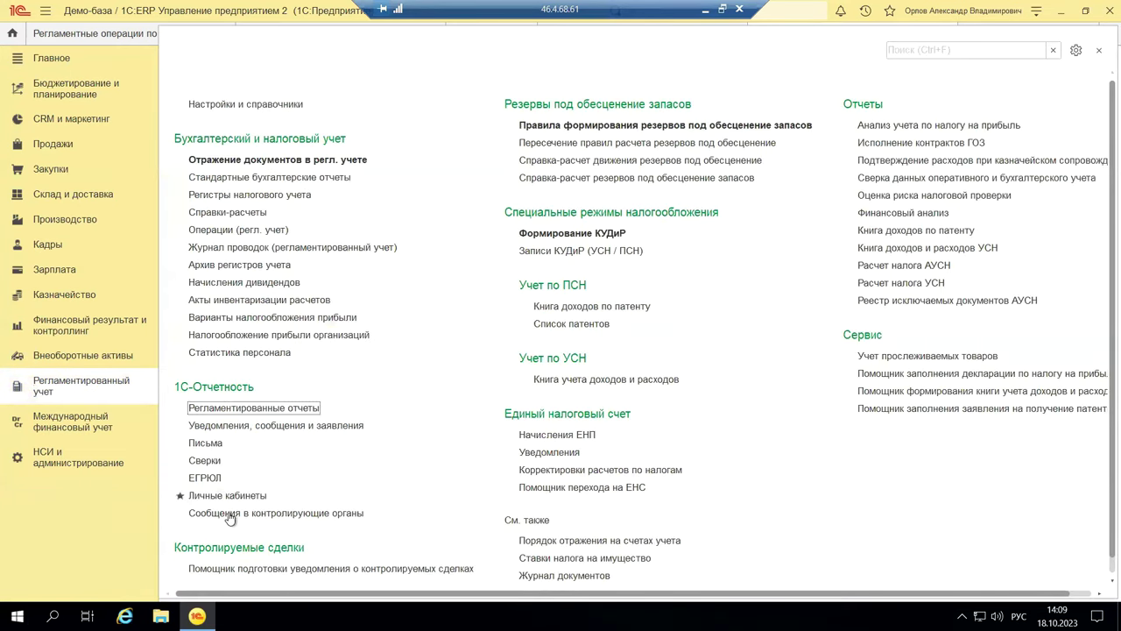
left_click(273, 412)
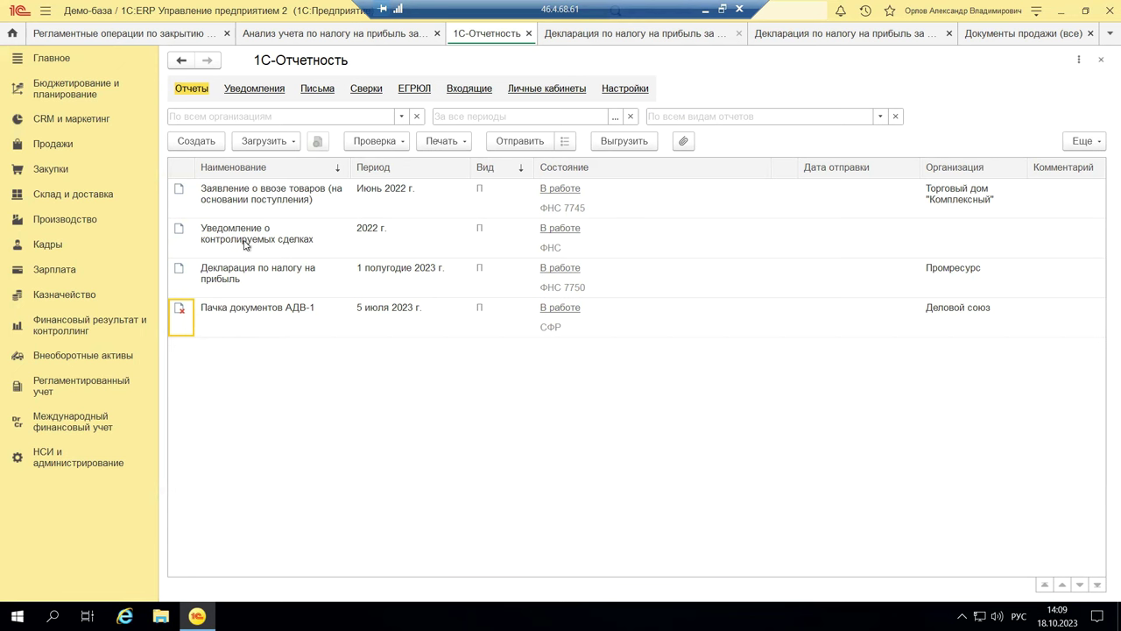
left_click(213, 143)
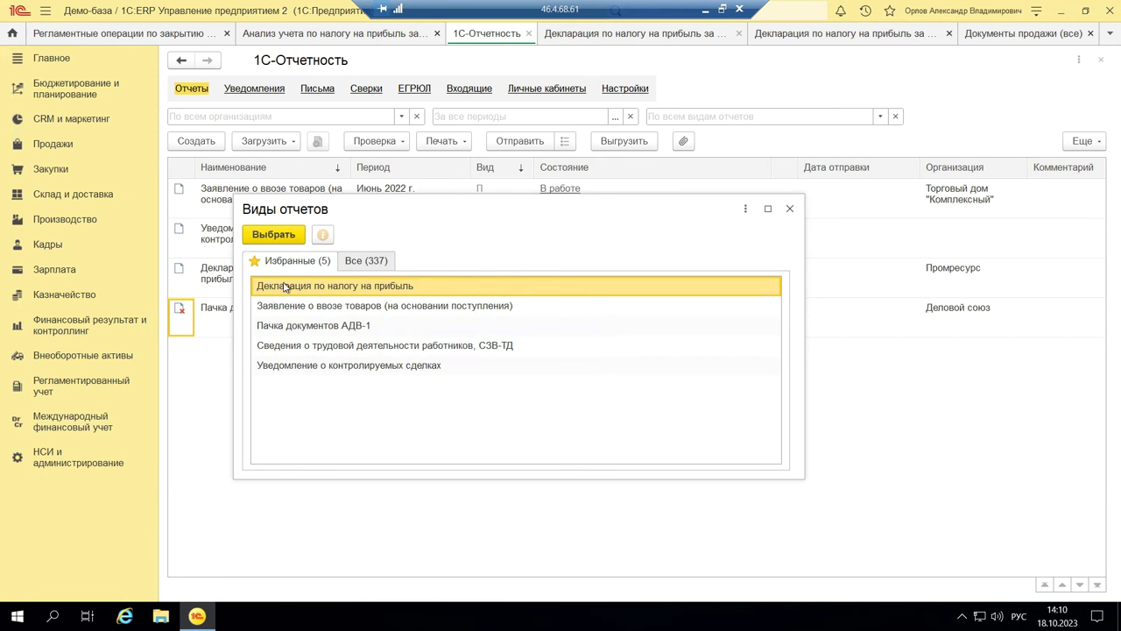
Step: Choose Декларация по налогу на прибыль from the Налоговая отчетность category of all report types and set its organization to Промресурс
left_click(358, 262)
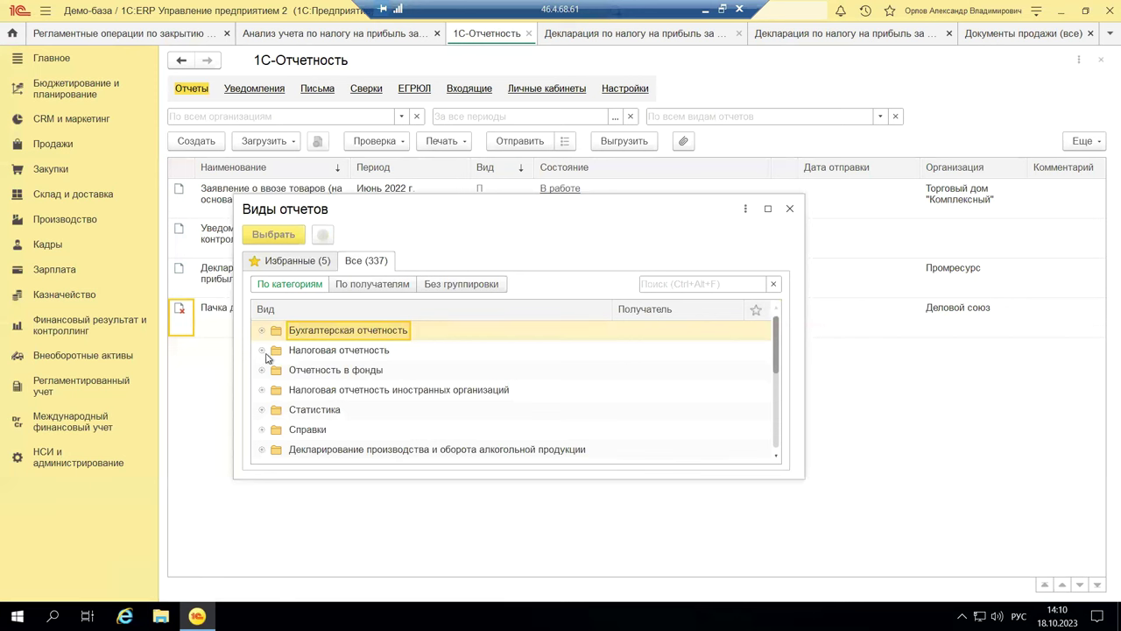
left_click(266, 351)
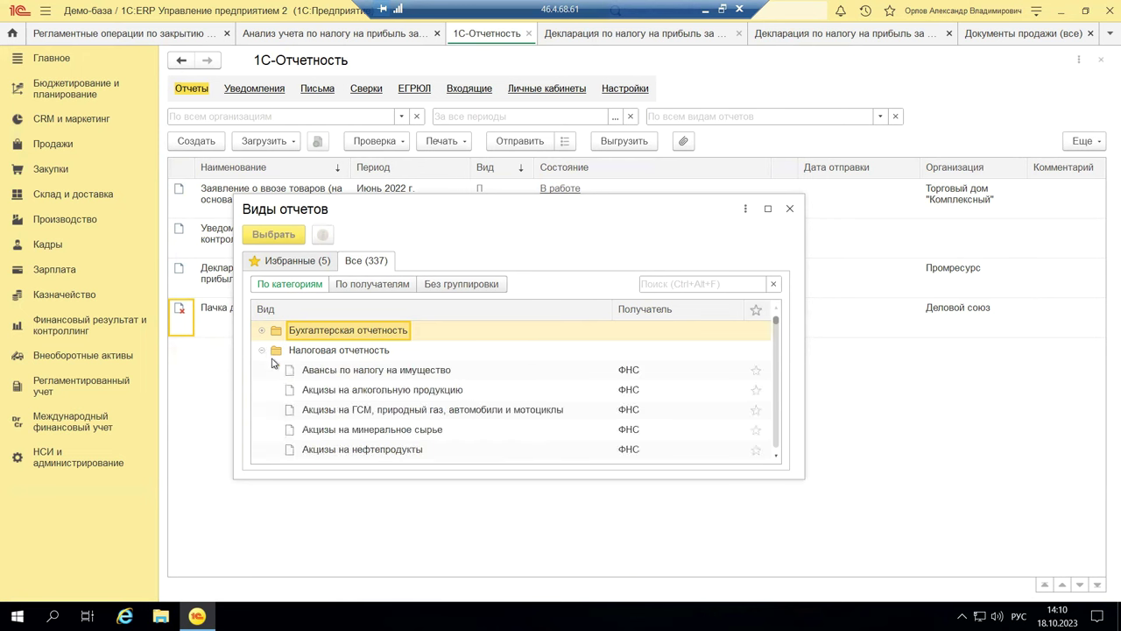
scroll(420, 390, "down", 1)
scroll(420, 390, "down", 5)
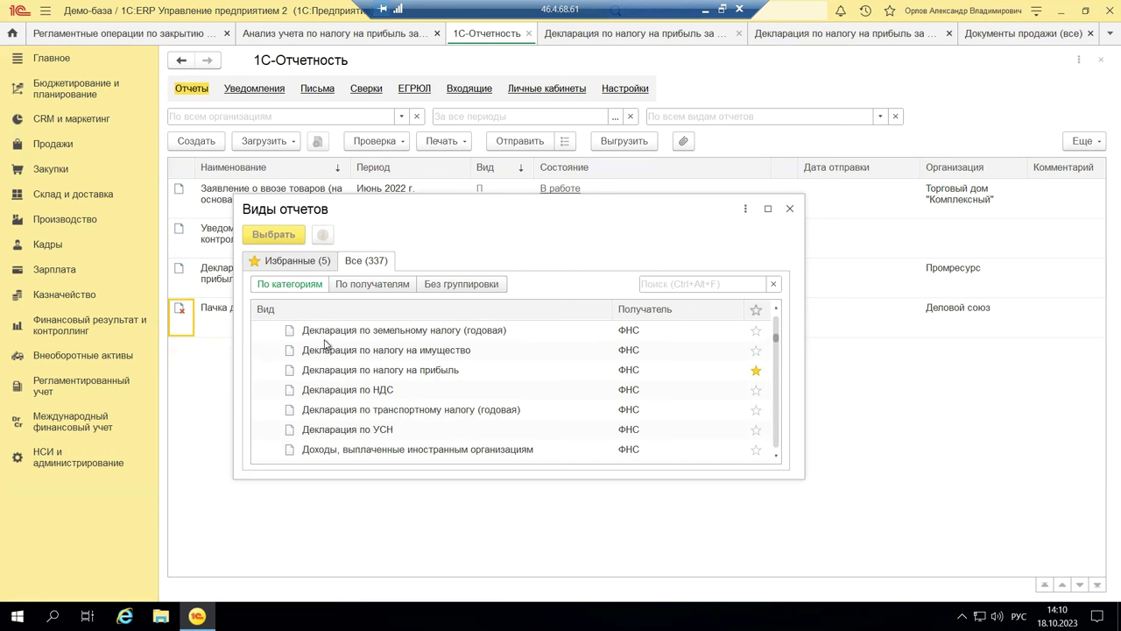
left_click(356, 374)
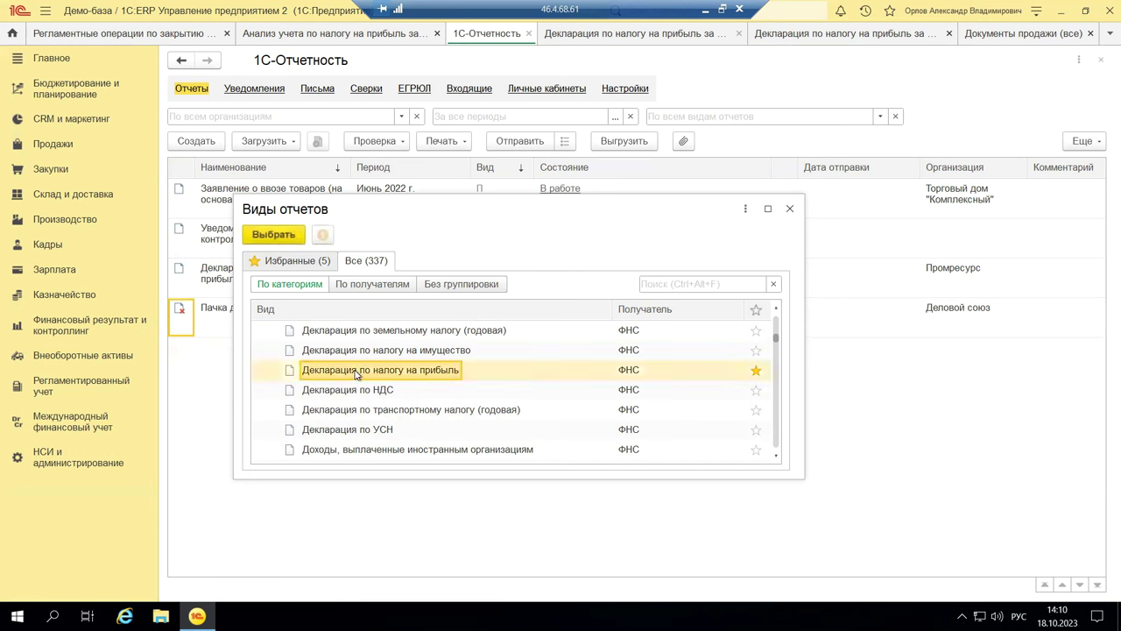
left_click(262, 238)
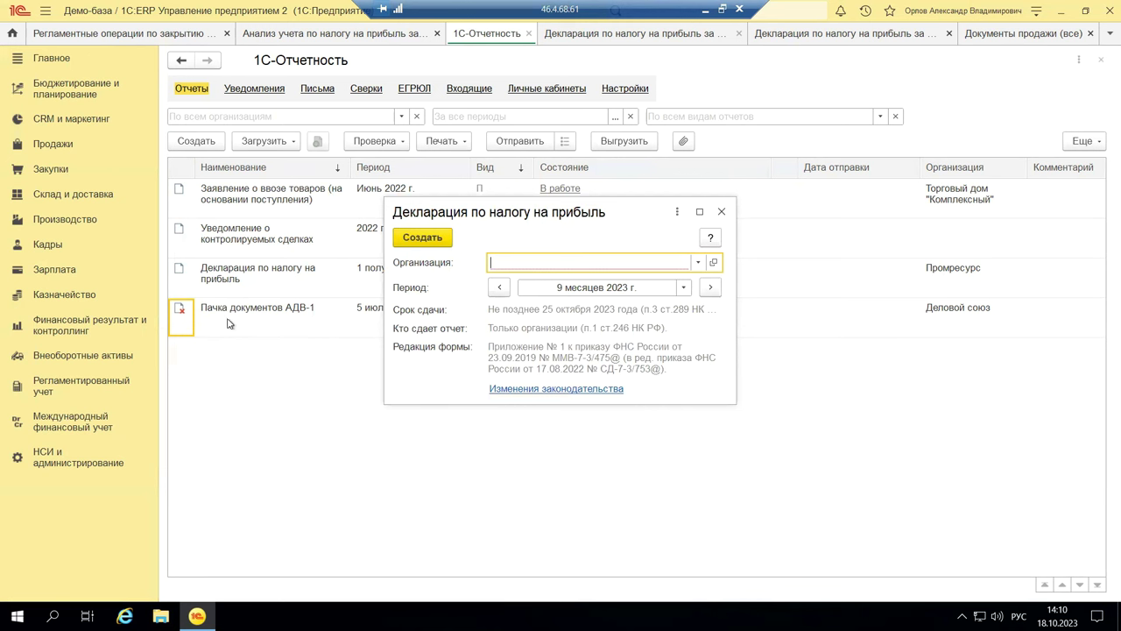
left_click(699, 264)
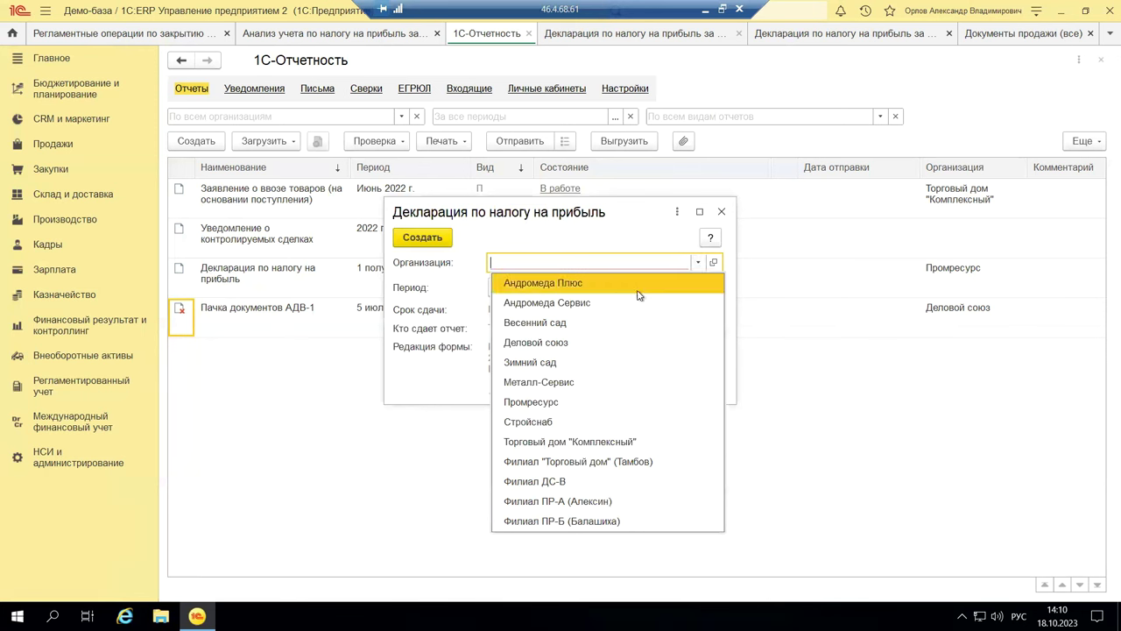
left_click(560, 401)
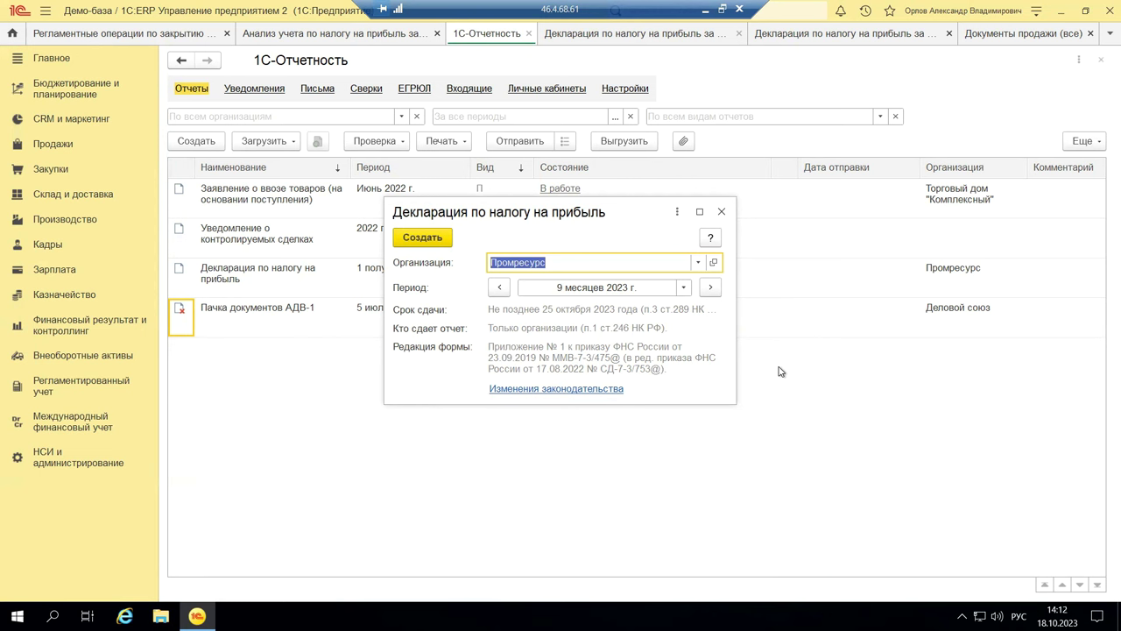
Step: Check the platform version and the configuration release in the program's About information, and close it
left_click(1041, 12)
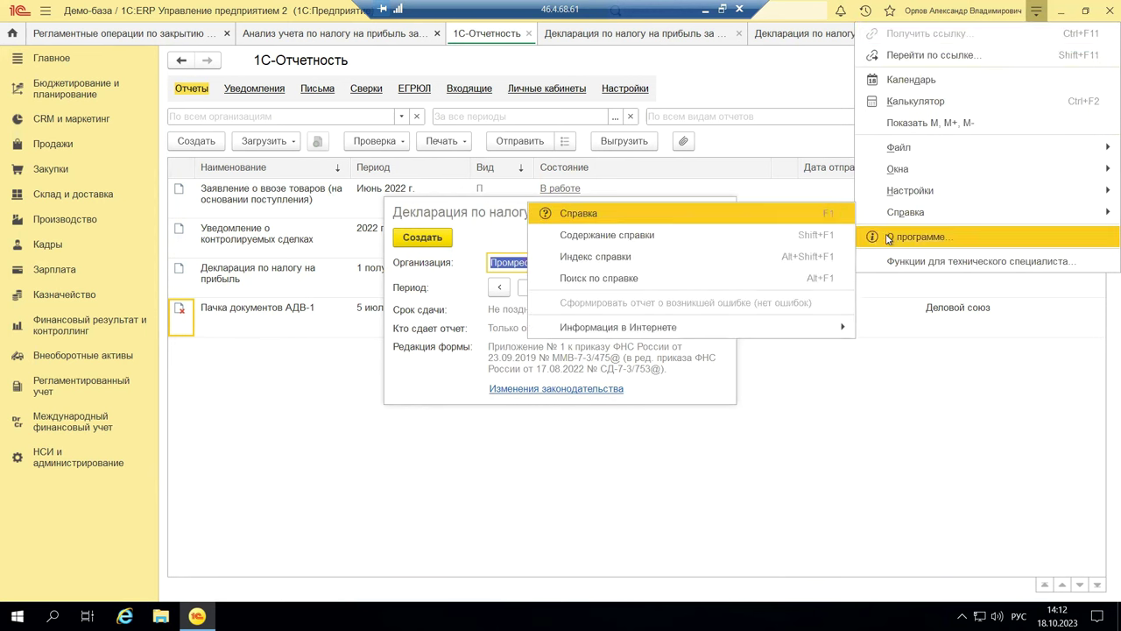
left_click(915, 236)
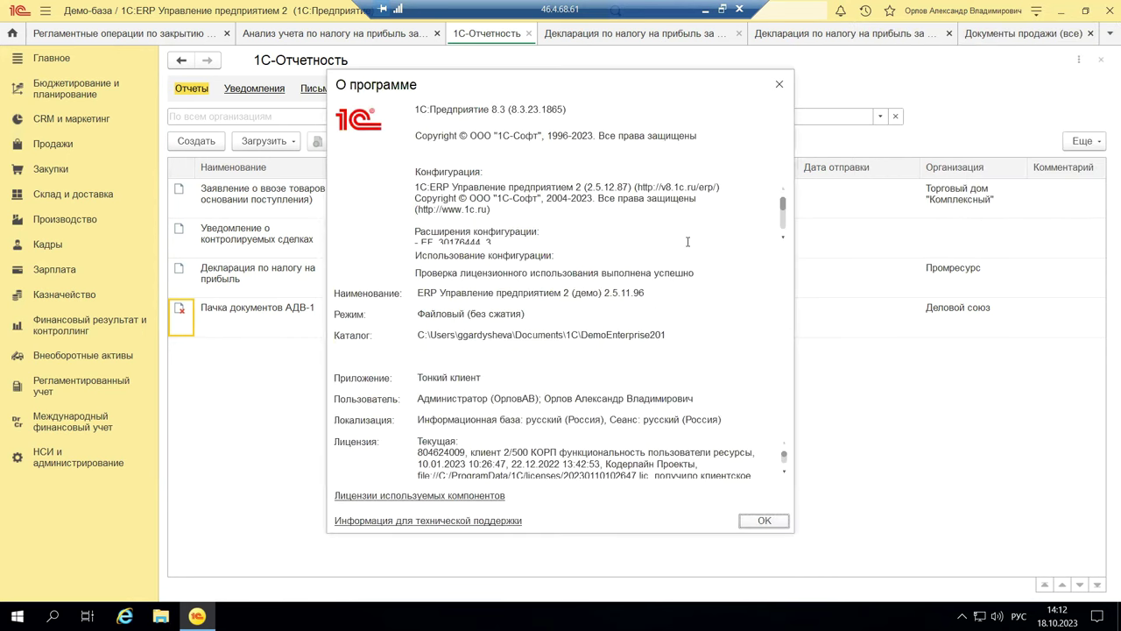
triple_click(447, 109)
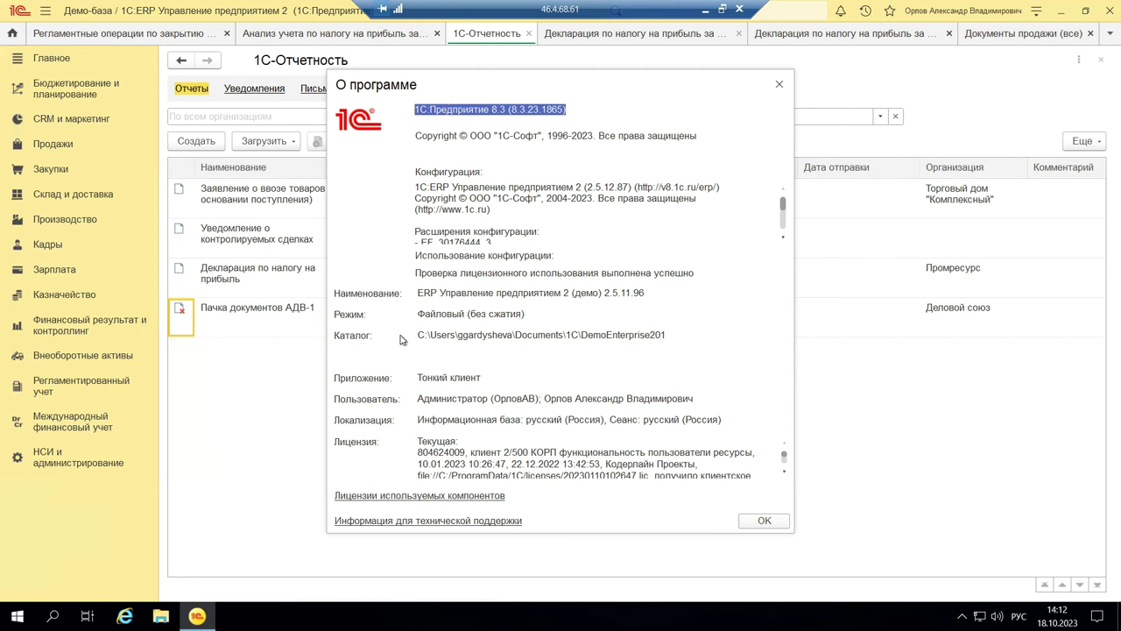
triple_click(460, 190)
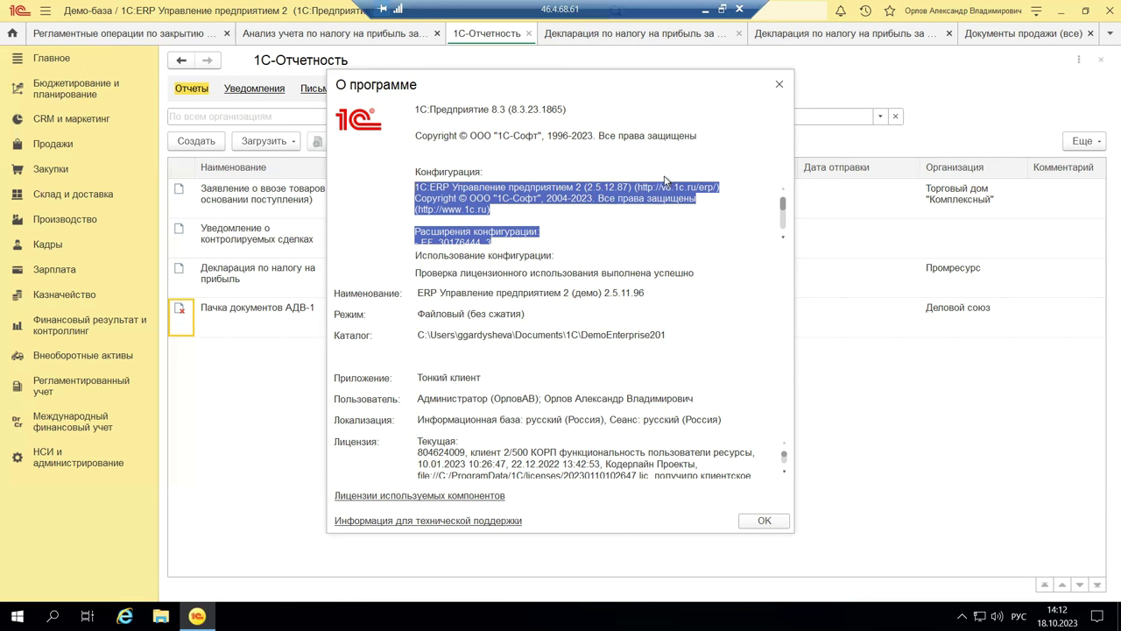
left_click(779, 85)
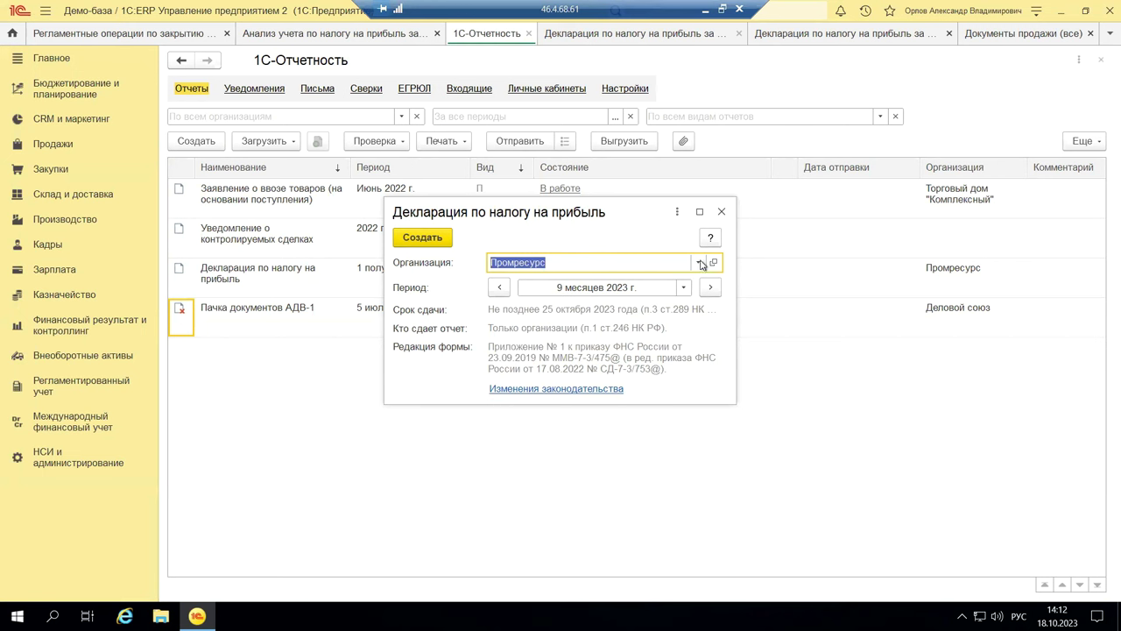
Step: Create the declaration for 9 месяцев 2023 г. and look through the submission location codes available on its title page
left_click(415, 239)
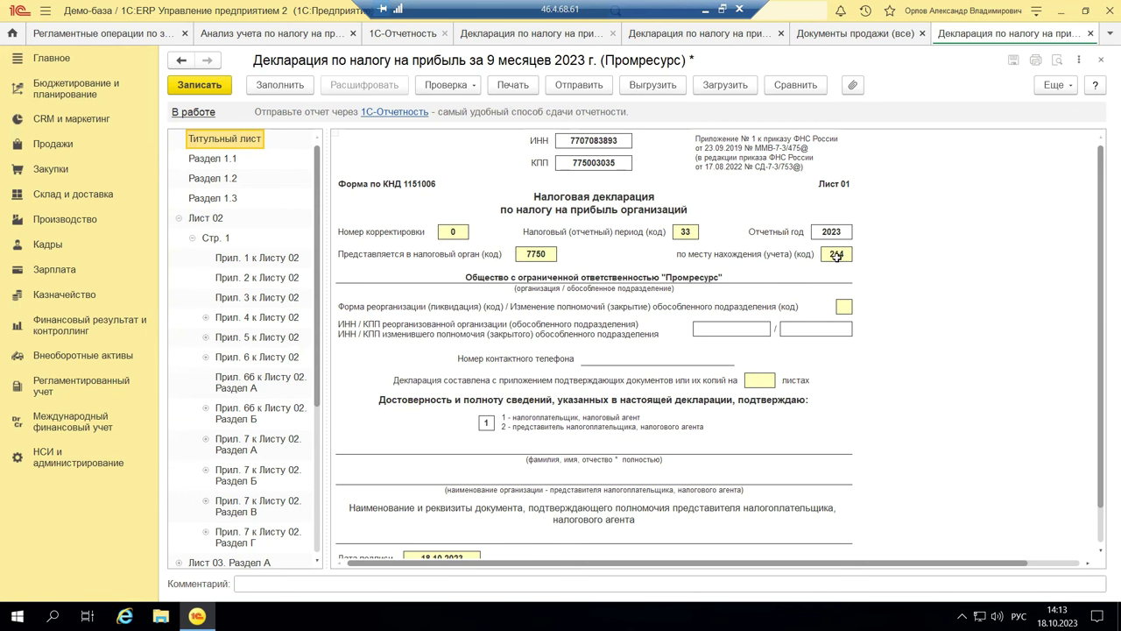
double_click(836, 255)
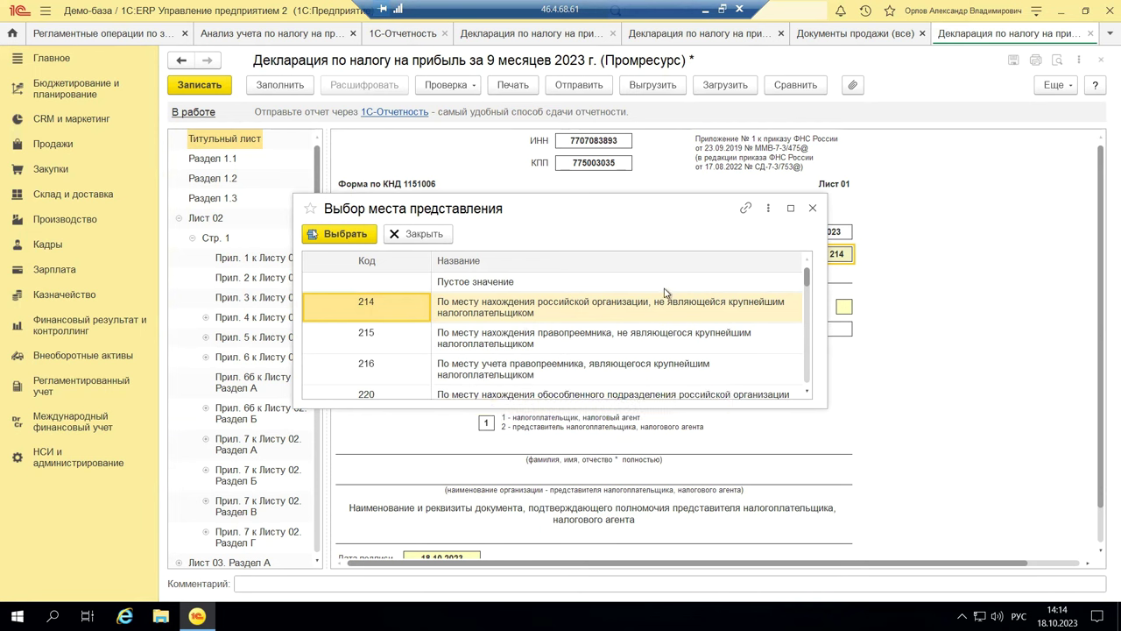
left_click(812, 209)
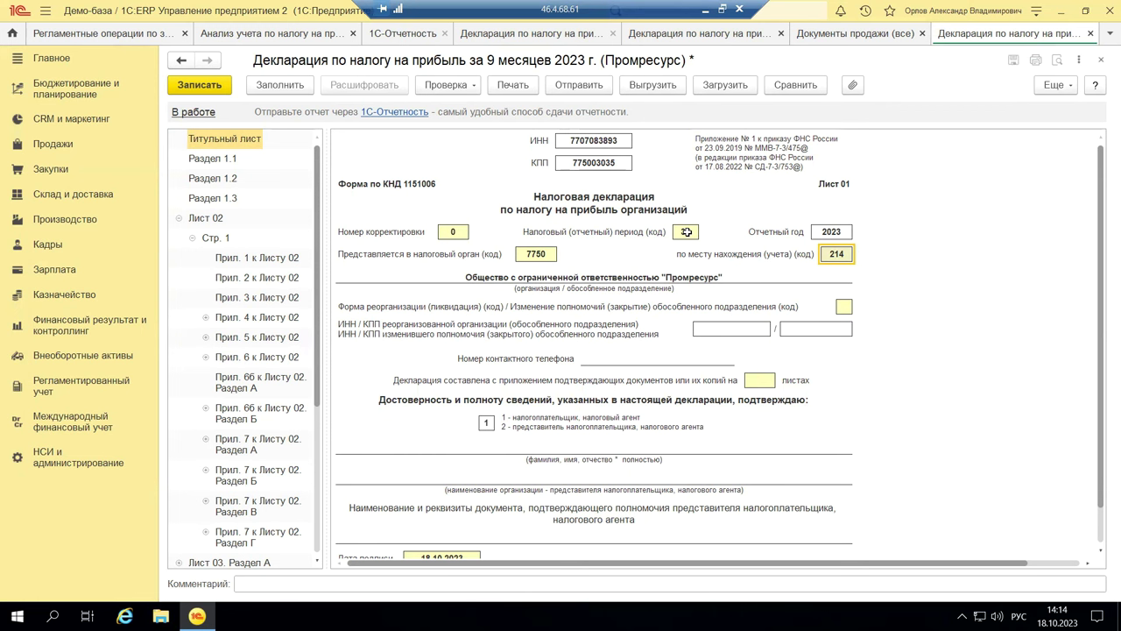
type("33")
Step: Open the Андромеда Плюс card from the organizations list and review its ИНН, ОКВЭД, ОКВЭД 2 and ОКПО fields
left_click(63, 465)
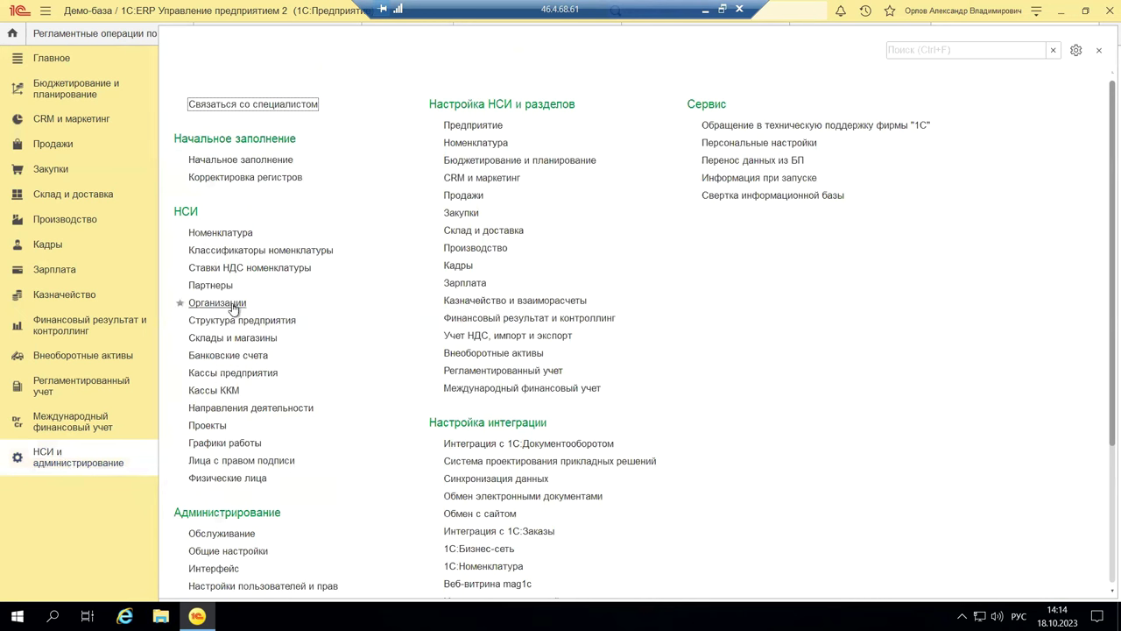
left_click(228, 303)
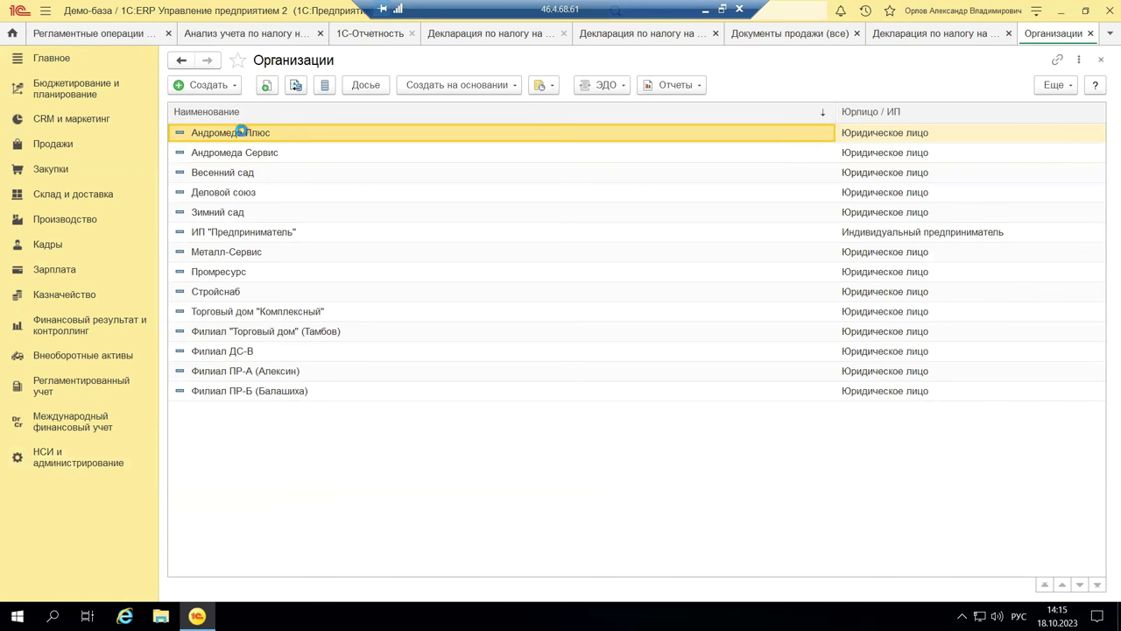
key("Return")
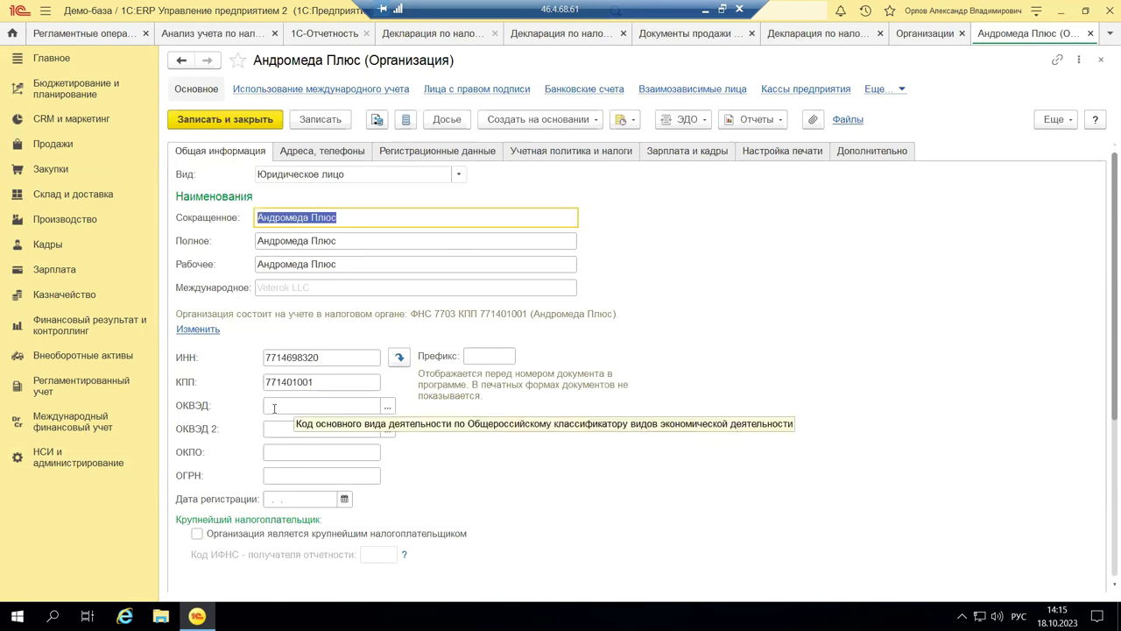
left_click(189, 408)
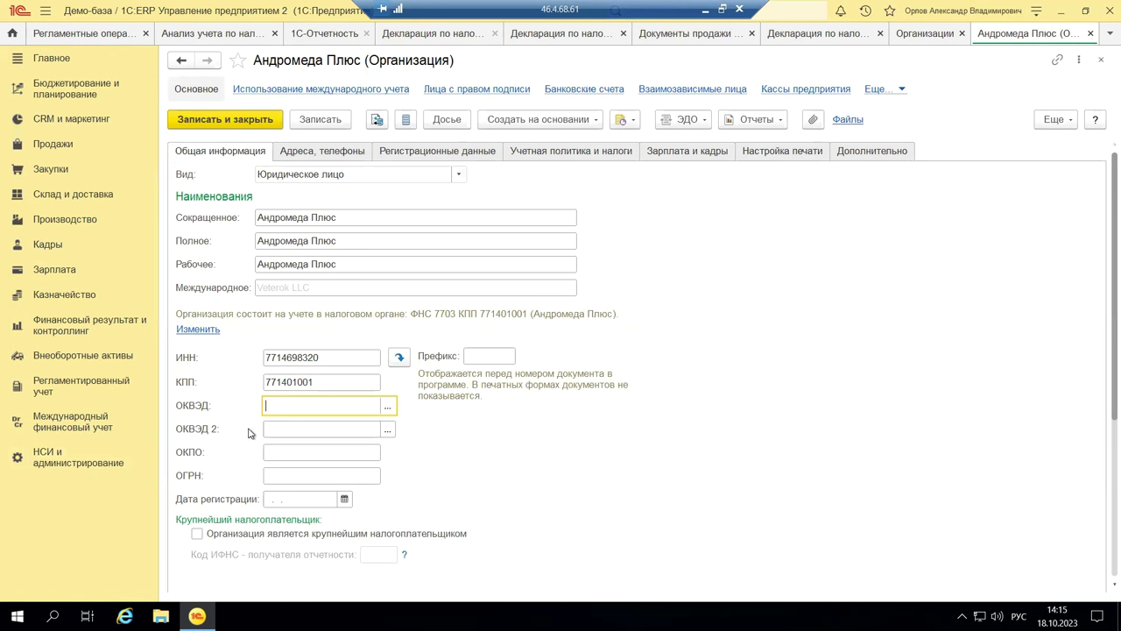
left_click(296, 437)
left_click(300, 456)
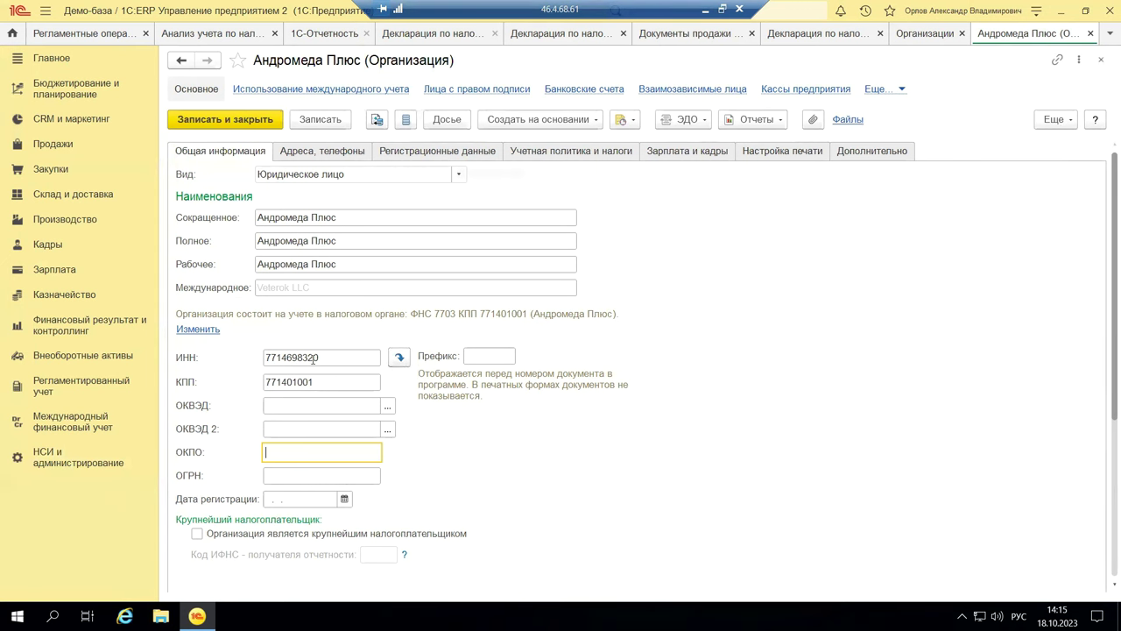
double_click(314, 358)
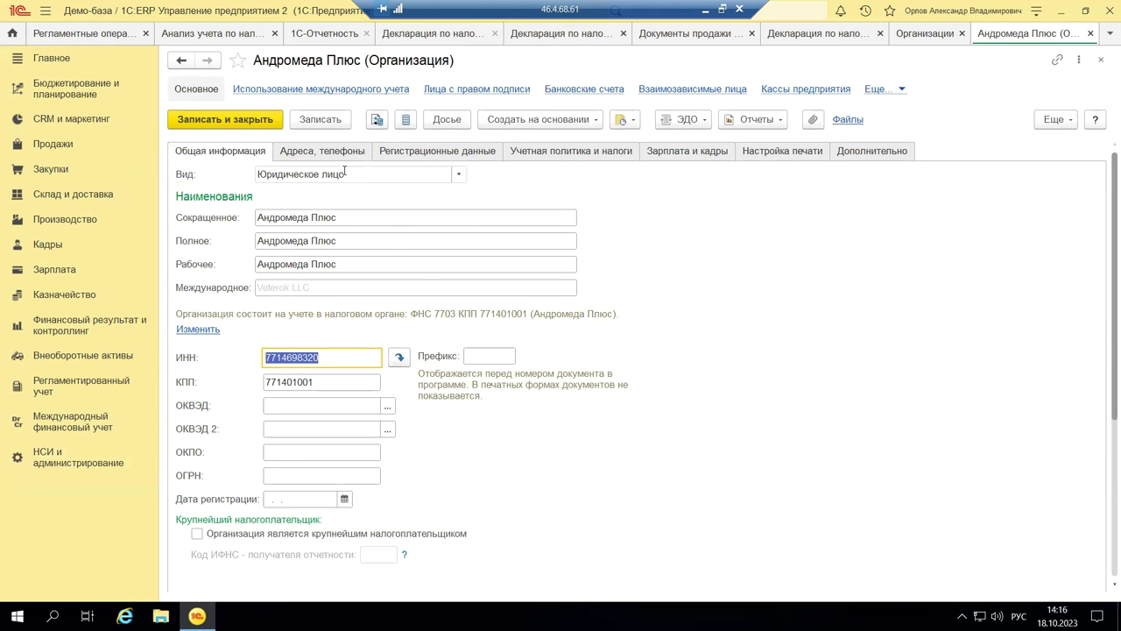
Step: Review the organization's addresses, registration data, accounting policy and taxation system settings, and return to the profit tax declaration
left_click(341, 153)
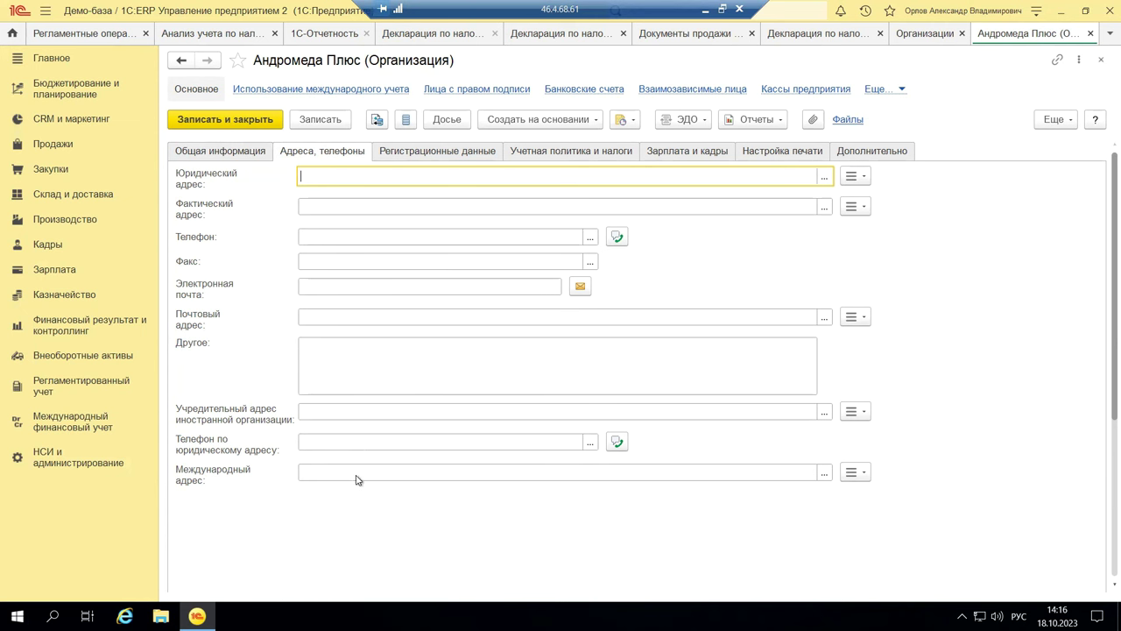
left_click(440, 152)
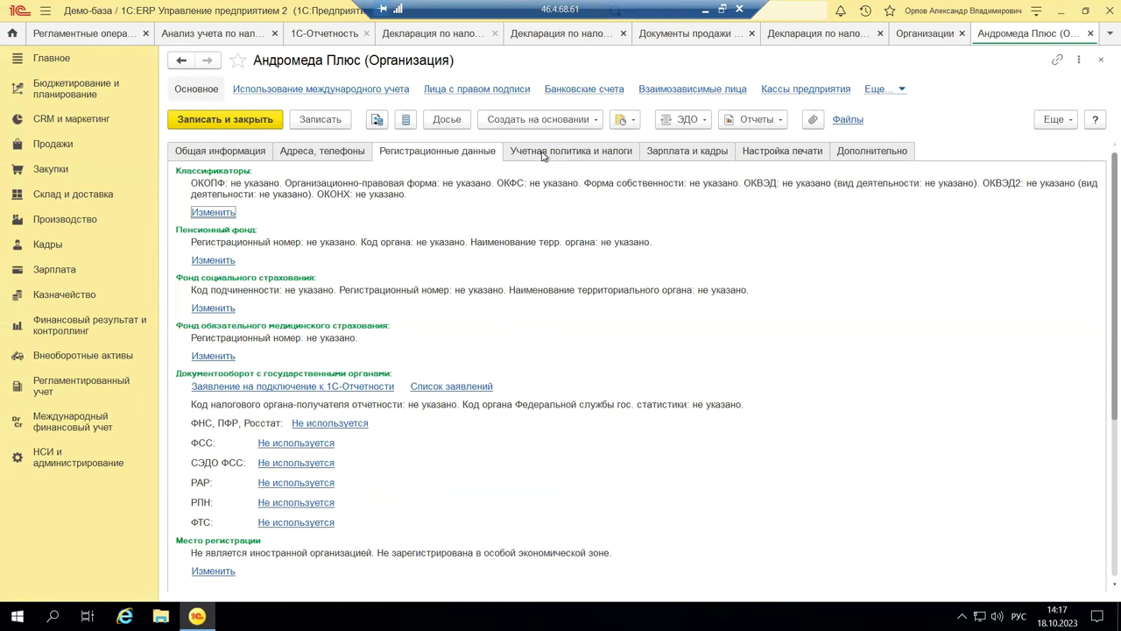
left_click(543, 152)
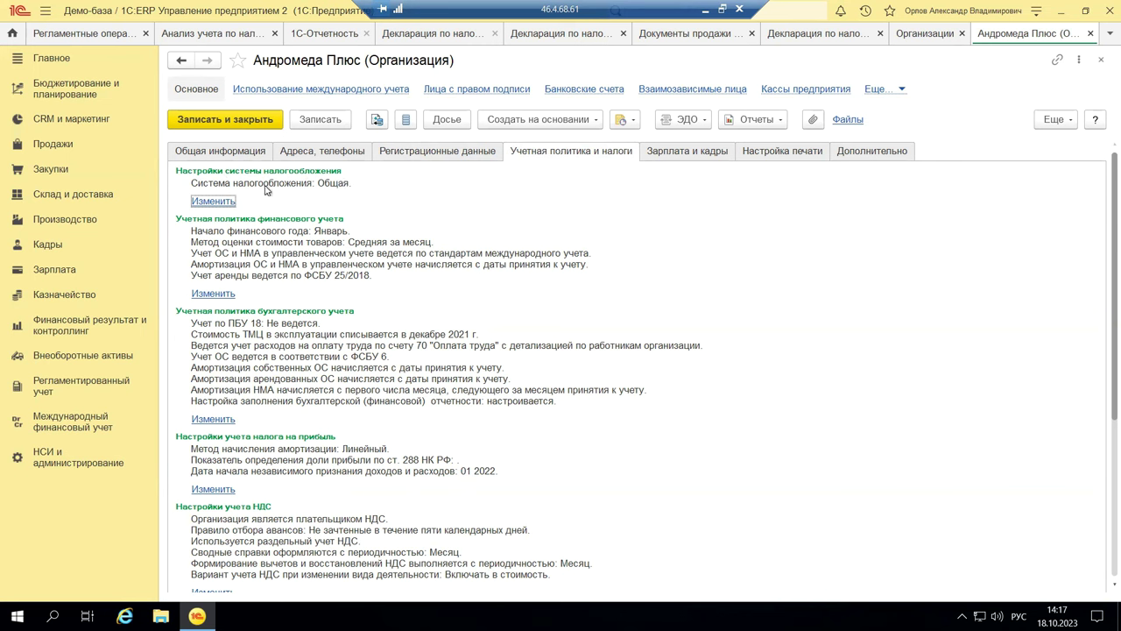
left_click(215, 202)
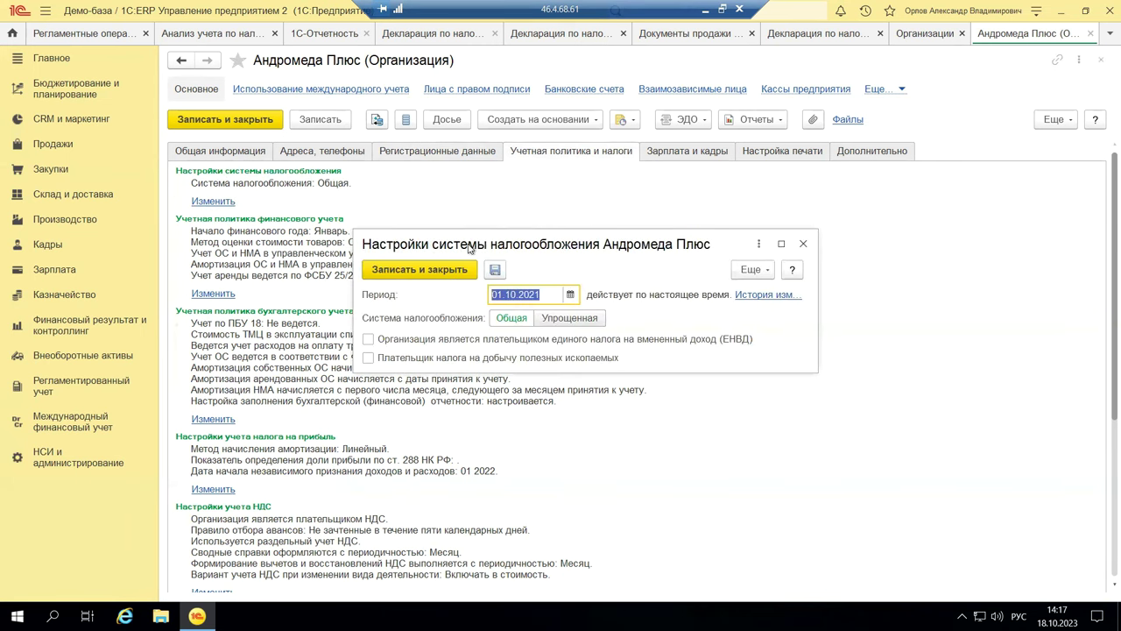
left_click(806, 244)
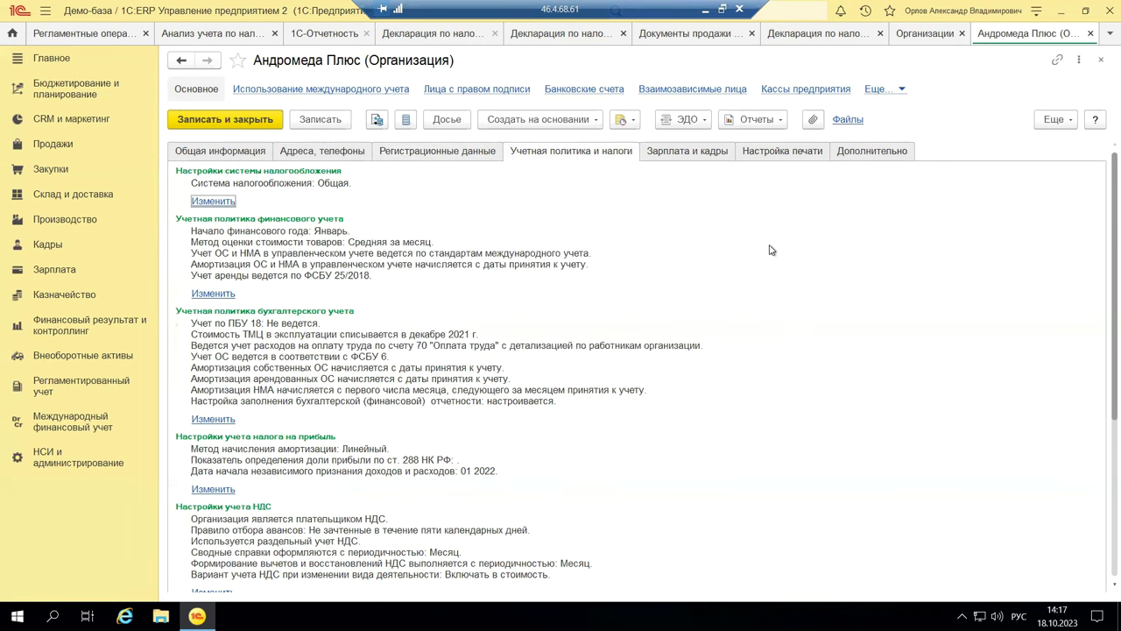
left_click(1102, 64)
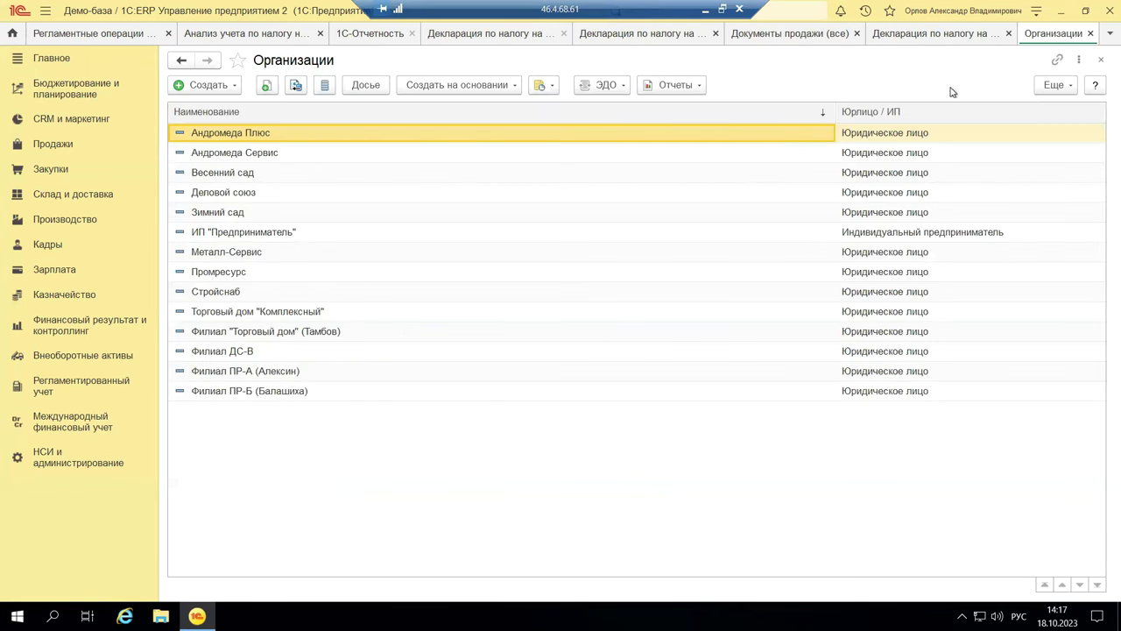
left_click(1103, 60)
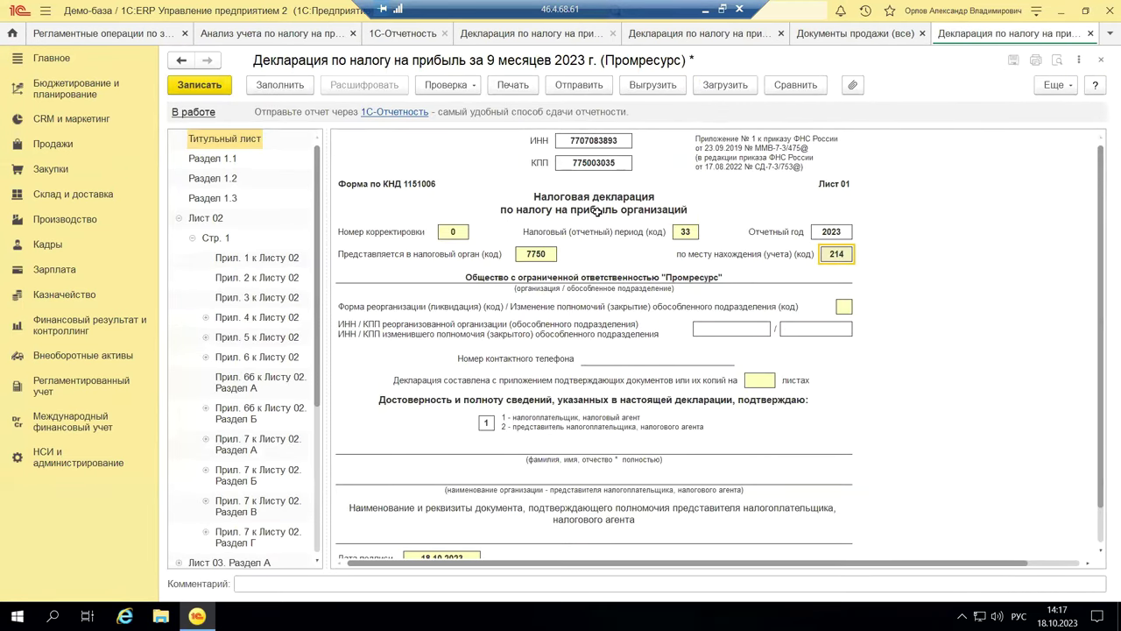
Step: Review the rest of the declaration's title page and switch to PowerPoint to show slide 6 on tax accounting registers
scroll(662, 267, "down", 1)
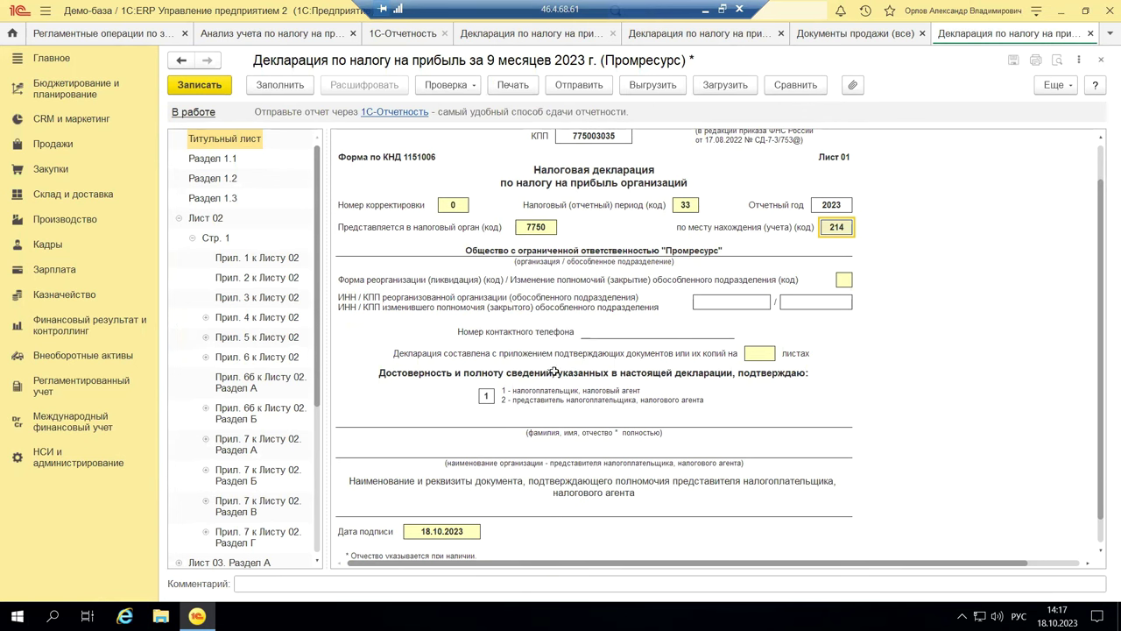
scroll(555, 370, "down", 3)
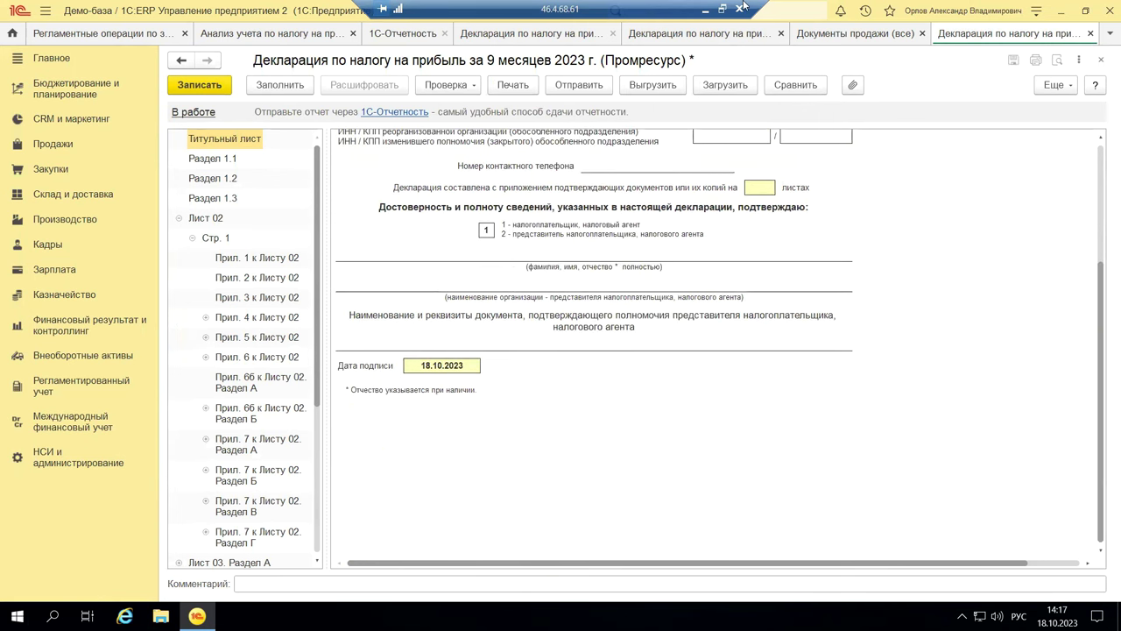
left_click(705, 12)
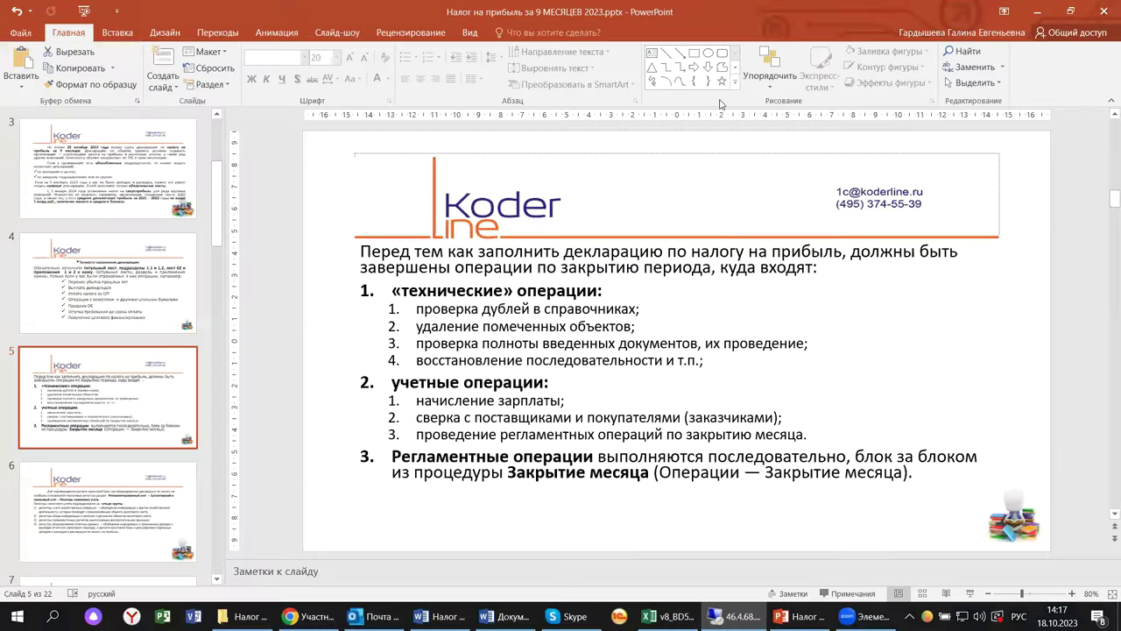
left_click(116, 502)
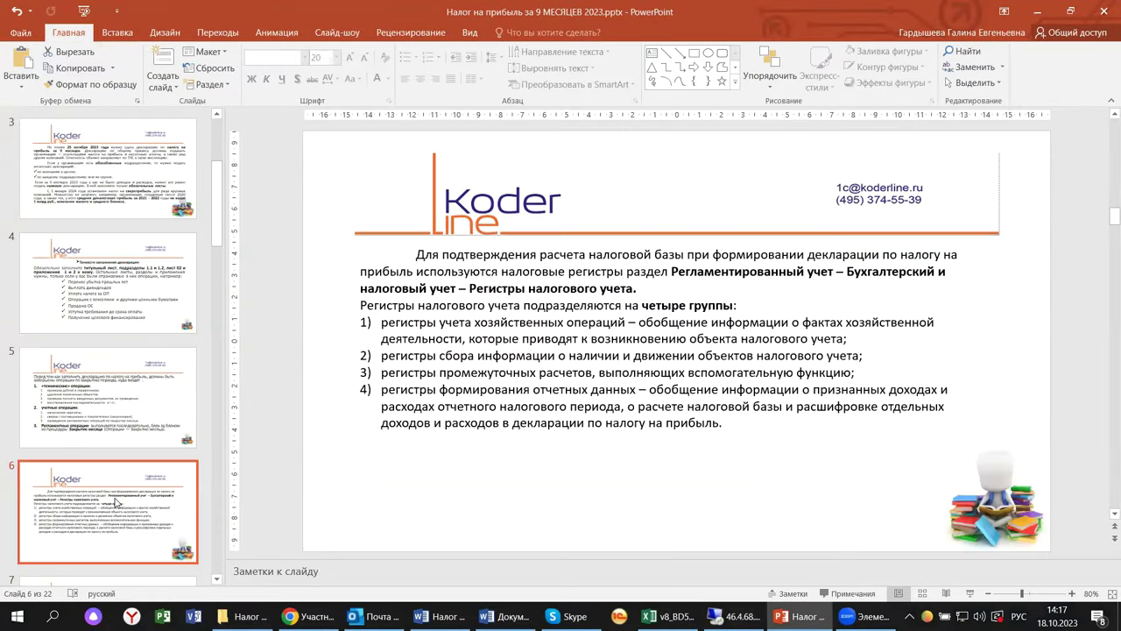
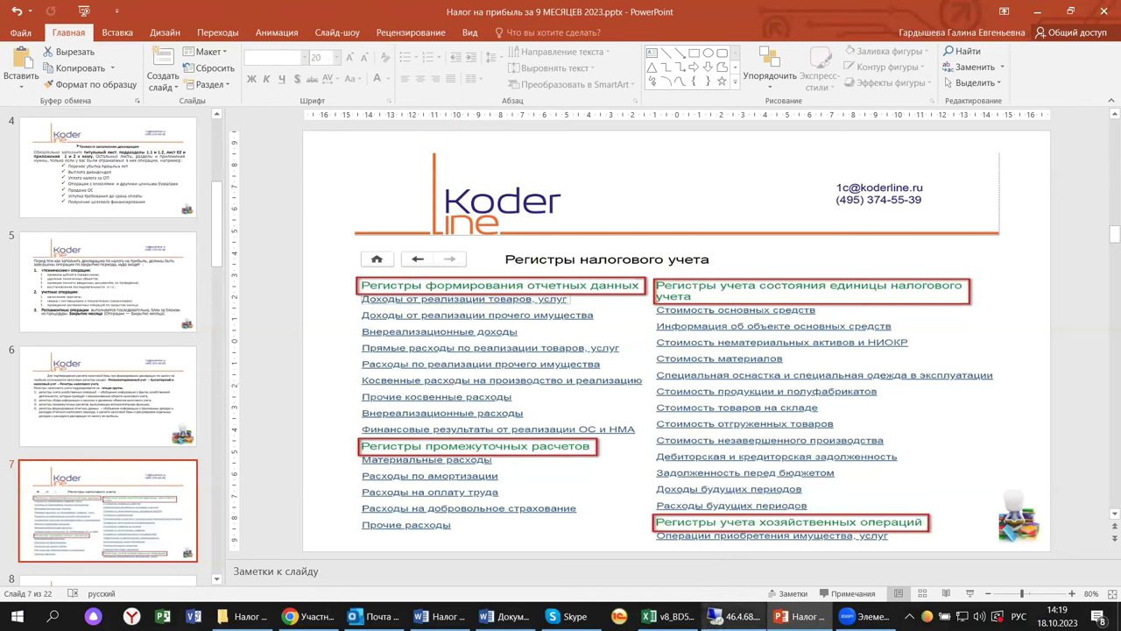
Step: Switch to 1C:ERP, generate the tax register Доходы от реализации товаров, услуг for Промресурс for June 2023, review it and close it
mouse_move(734, 617)
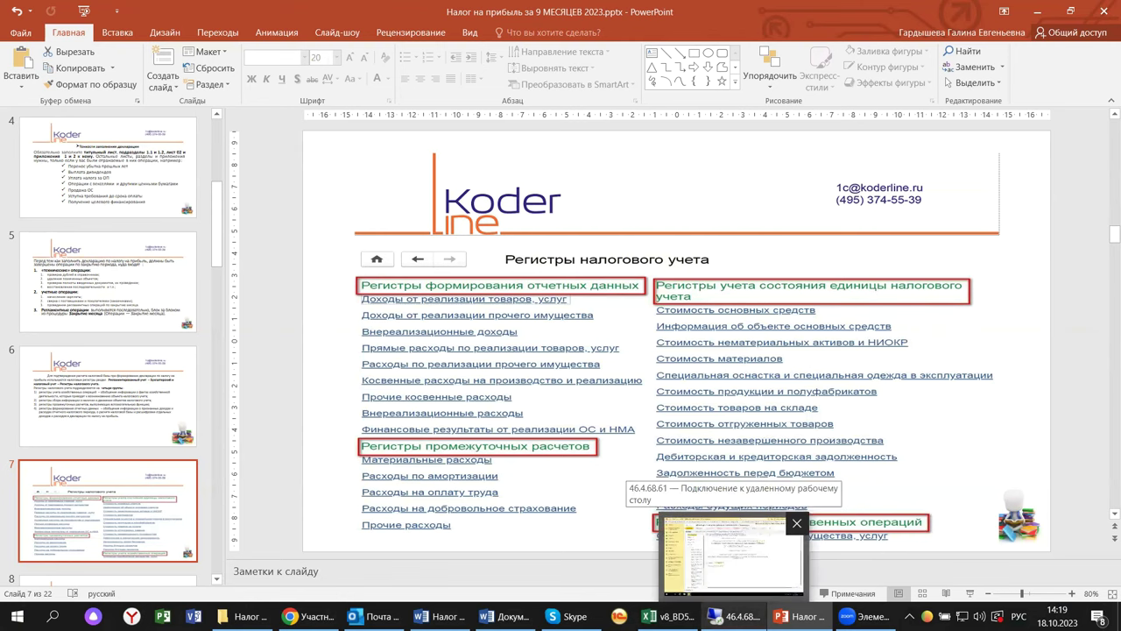
left_click(734, 617)
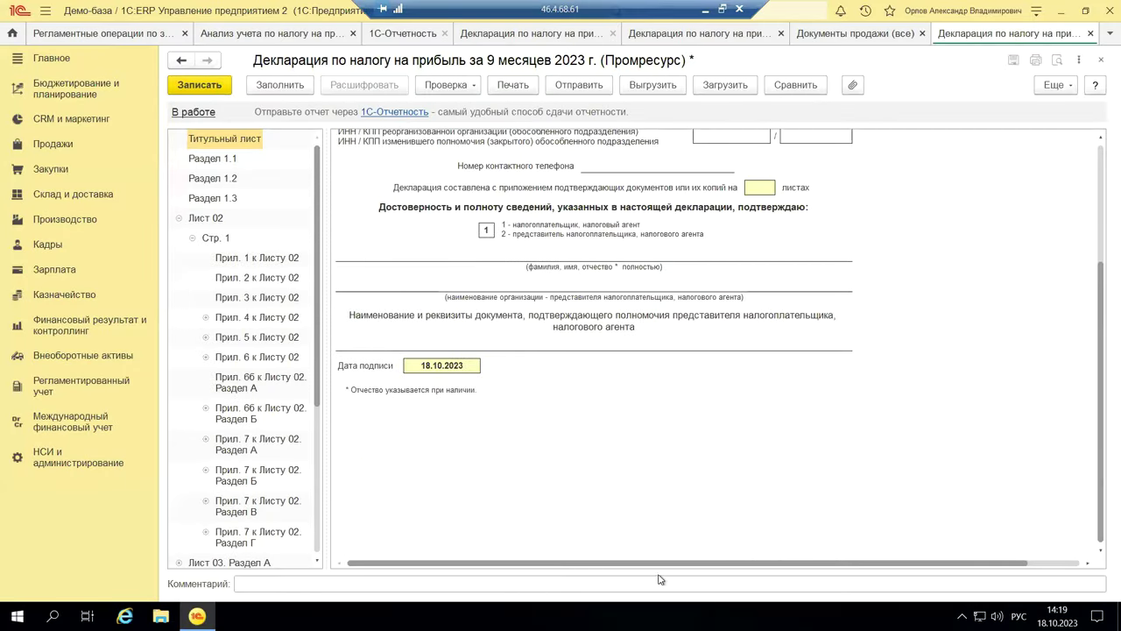
left_click(75, 388)
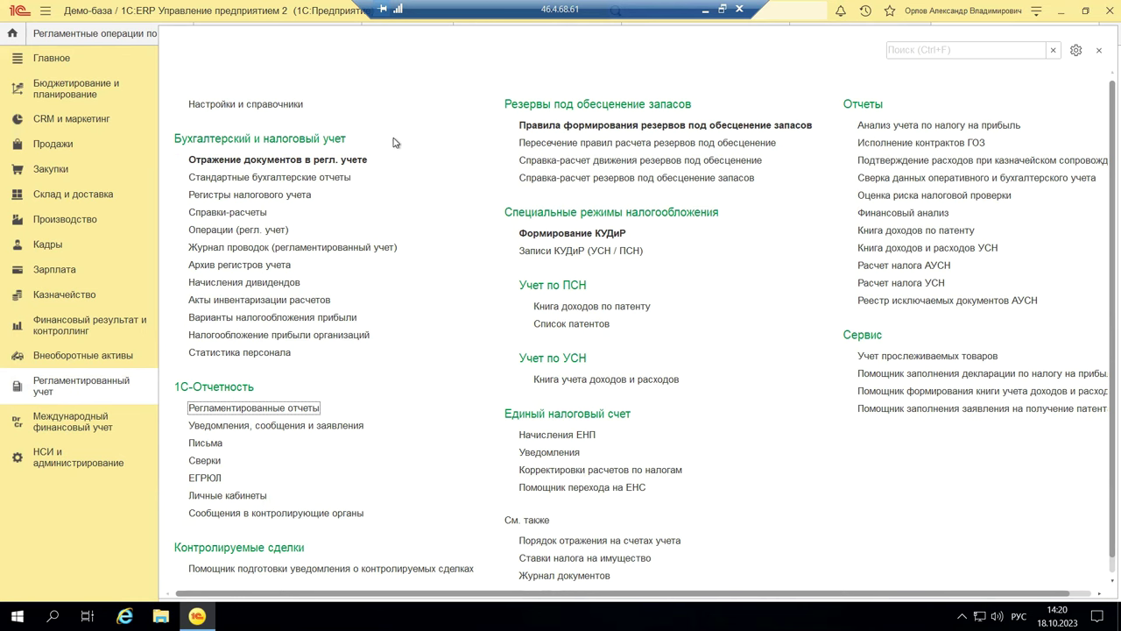
left_click(235, 196)
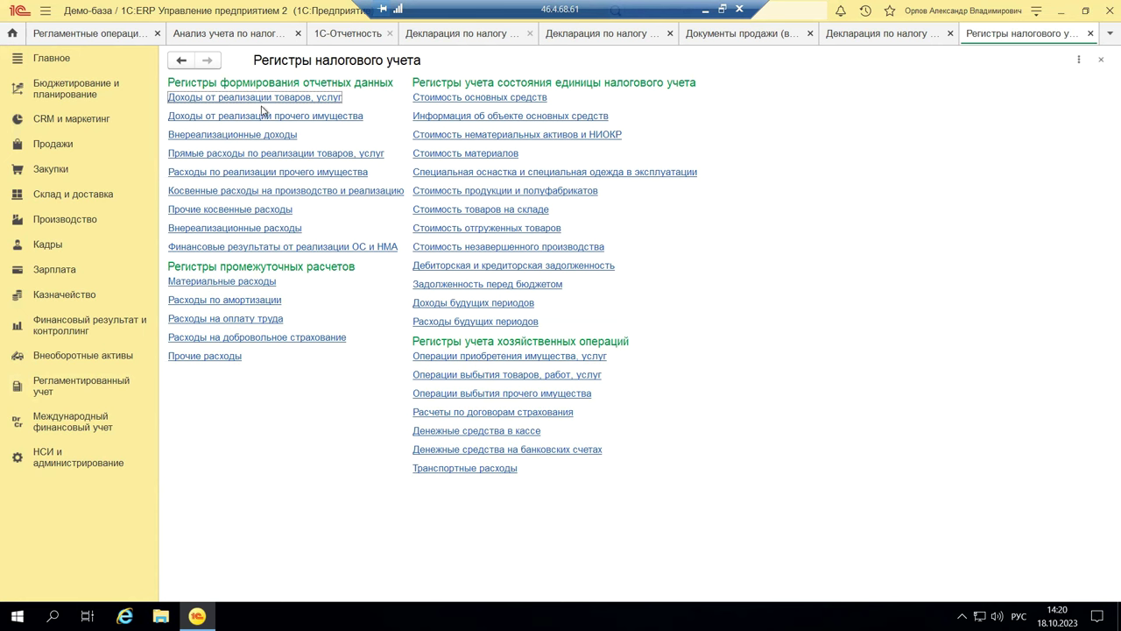
left_click(226, 98)
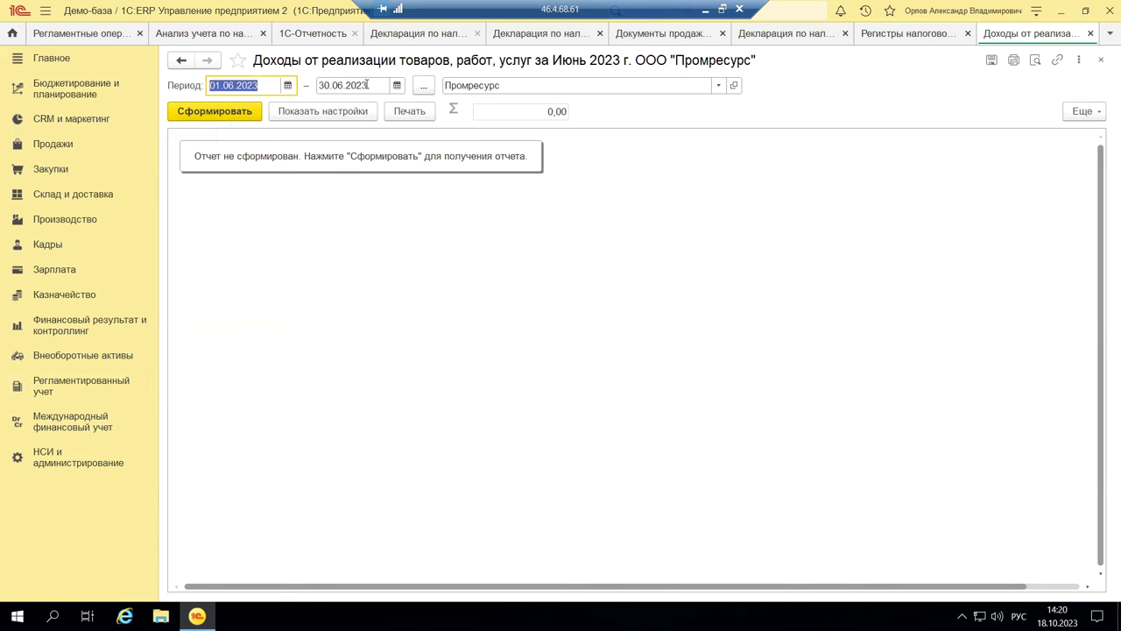
left_click(231, 115)
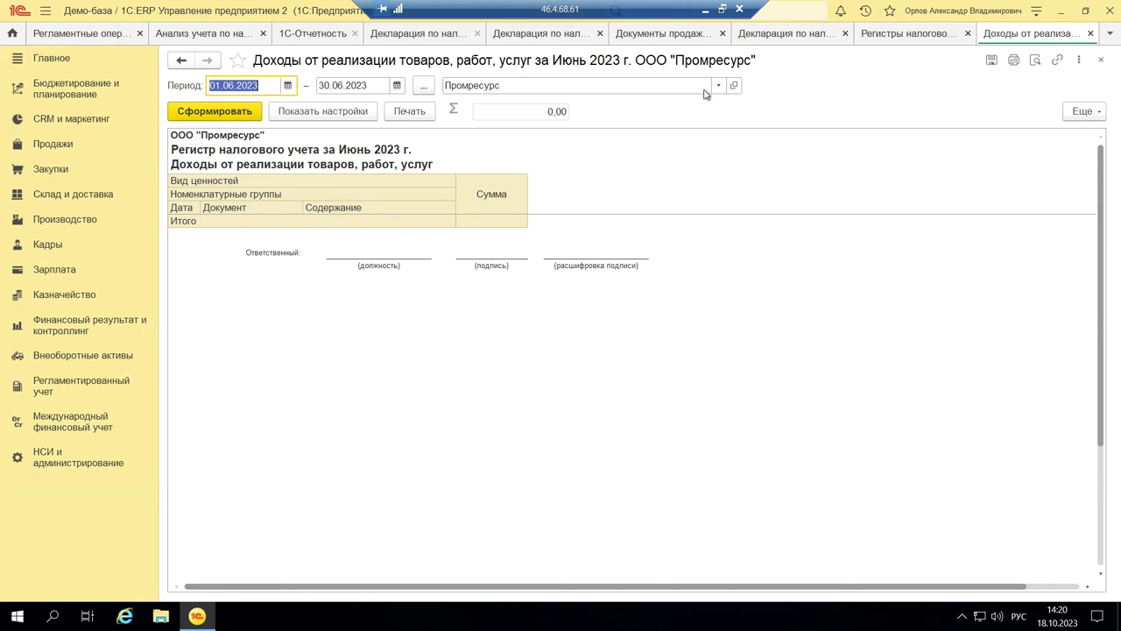
left_click(1100, 61)
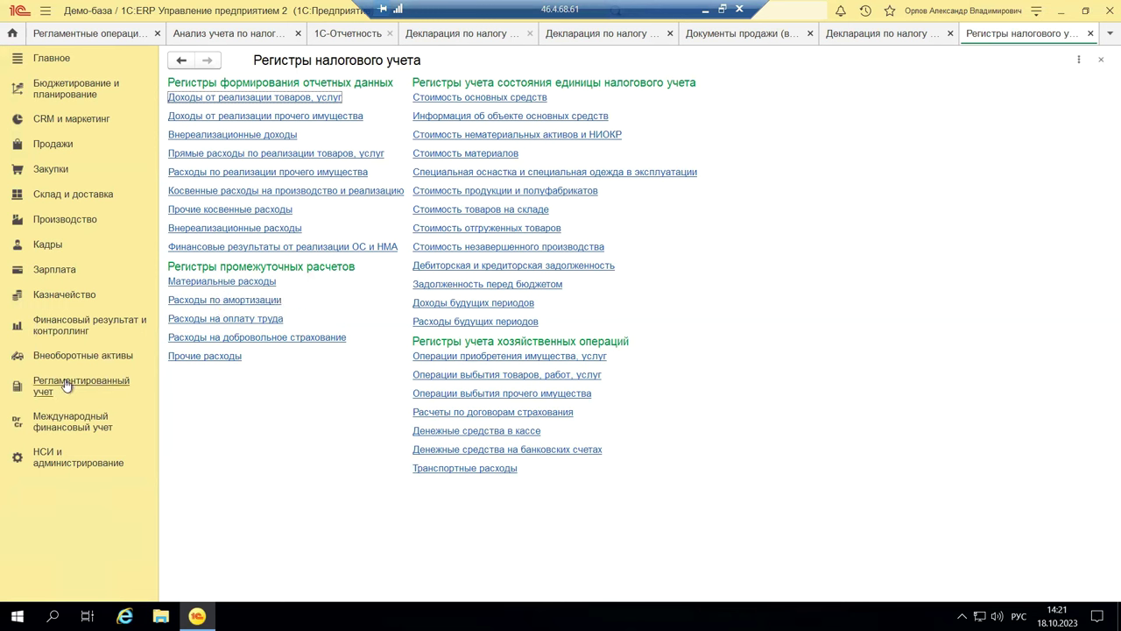
Step: Open Отражение документов в регламентированном учете and filter it by organization Промресурс and date 30.09.2023
left_click(62, 327)
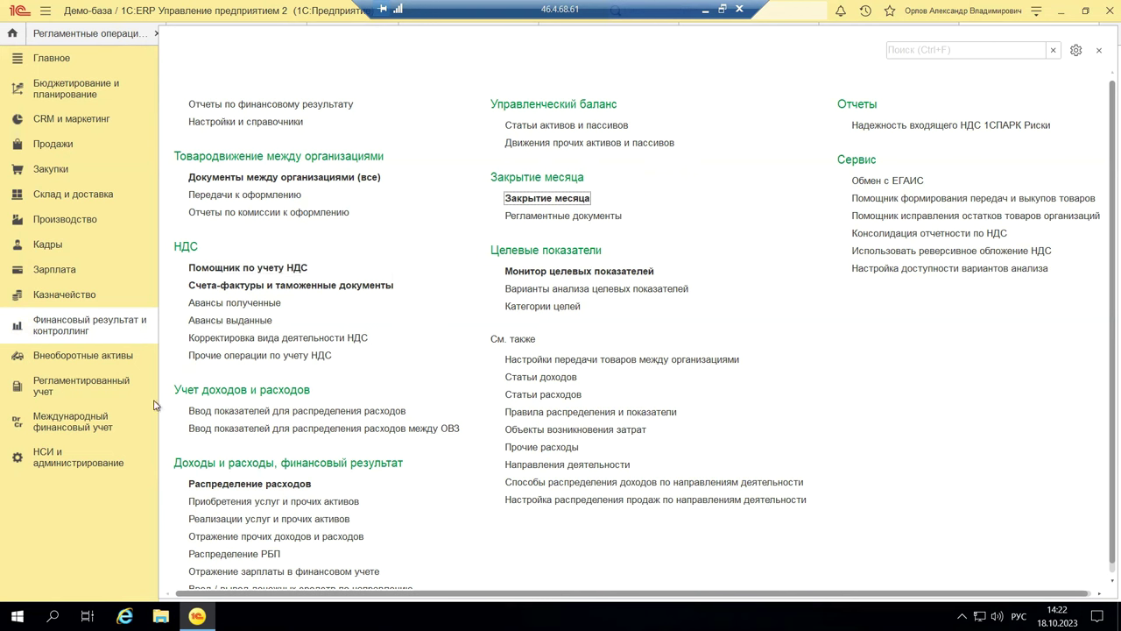
left_click(86, 390)
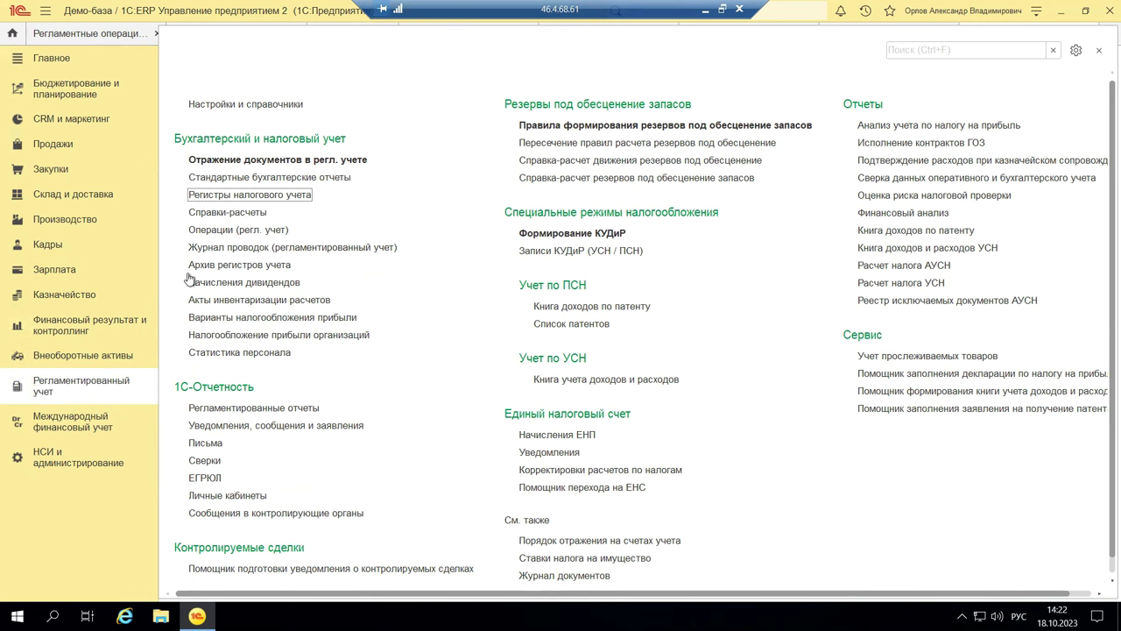
left_click(282, 163)
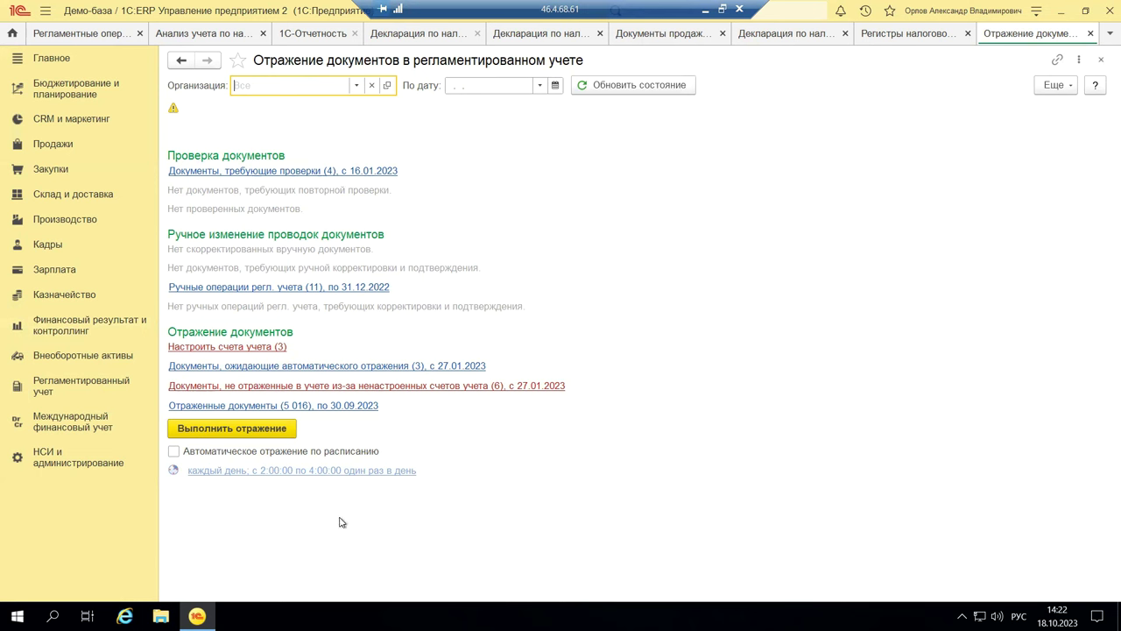
left_click(357, 85)
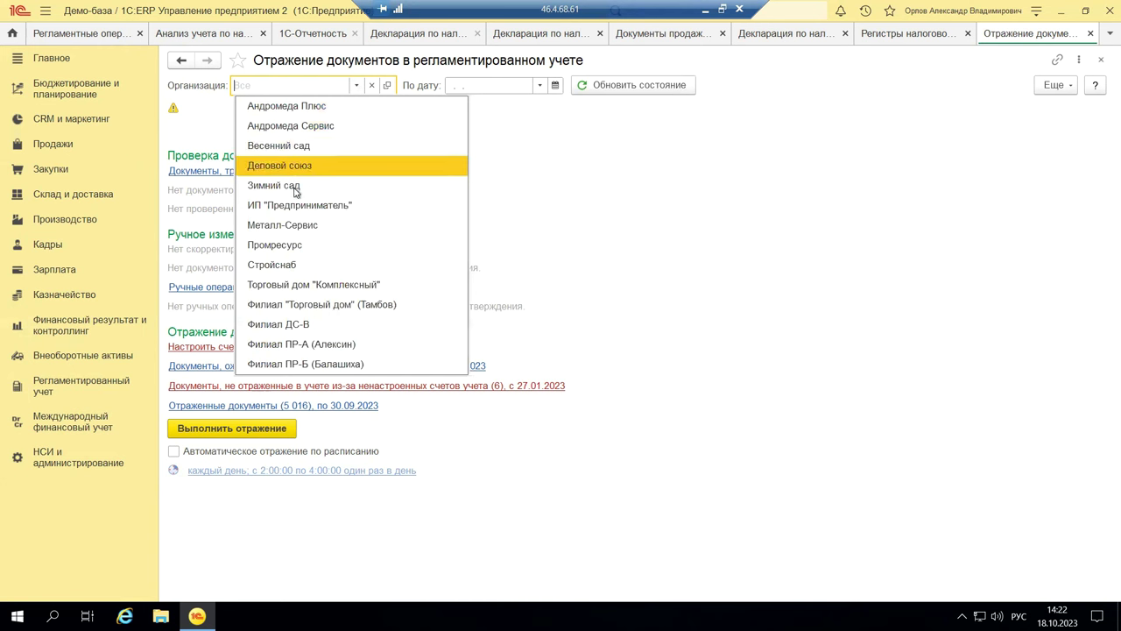
left_click(306, 246)
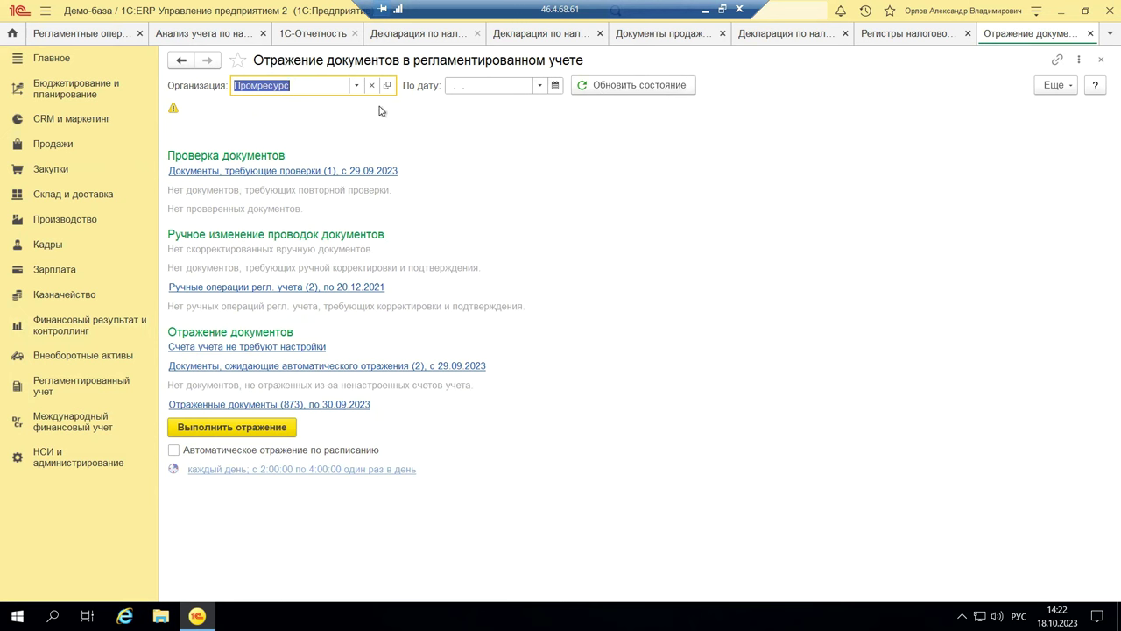
left_click(540, 88)
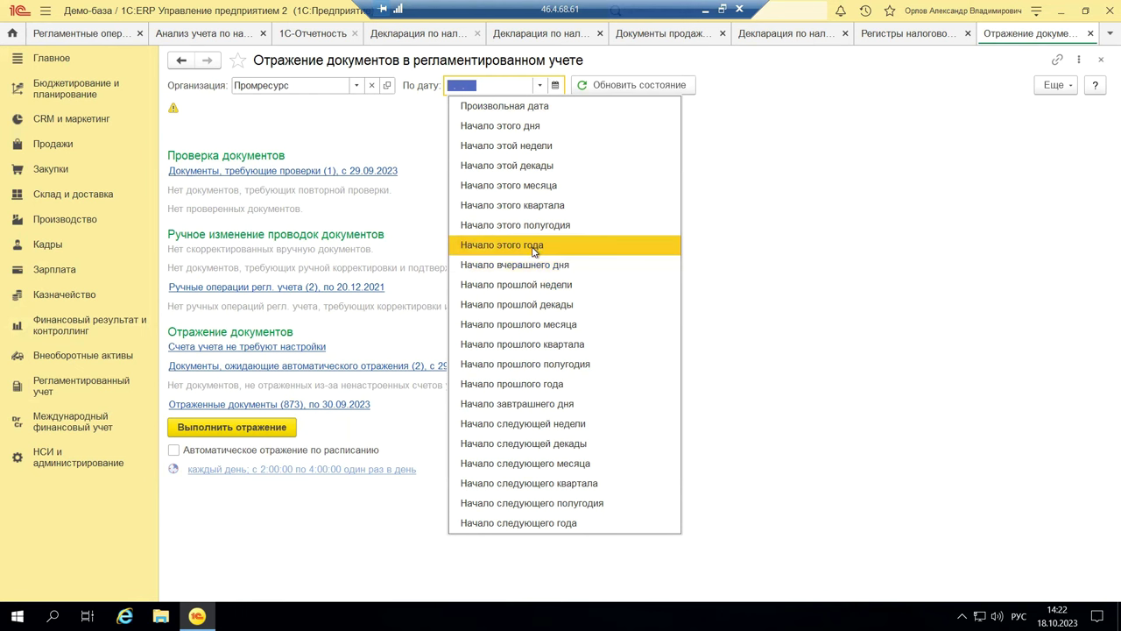
left_click(516, 109)
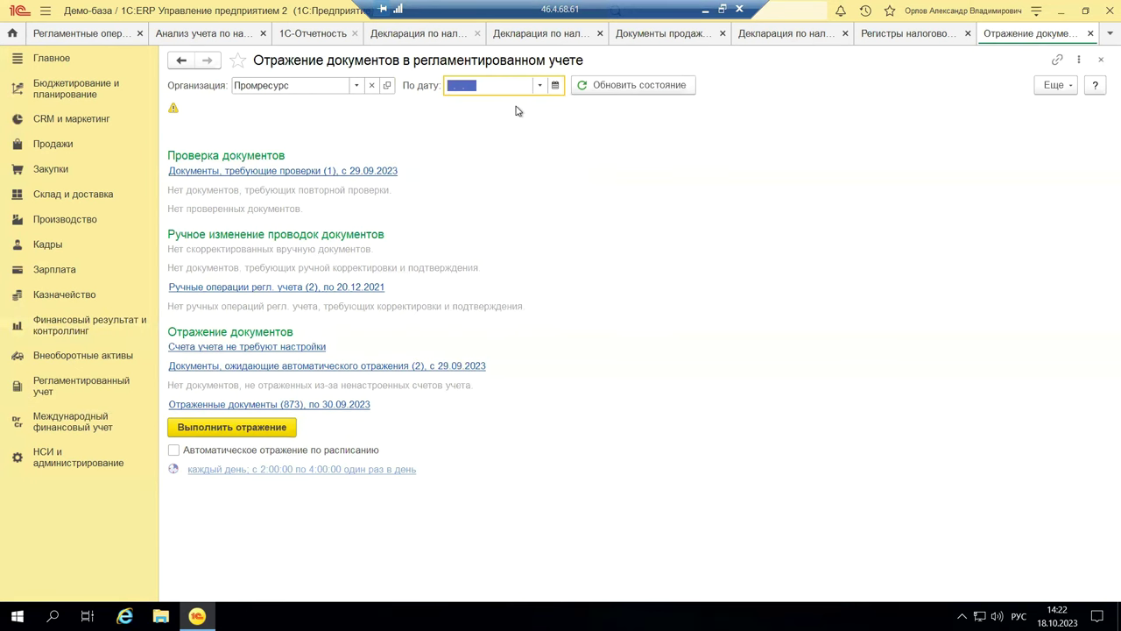
left_click(555, 84)
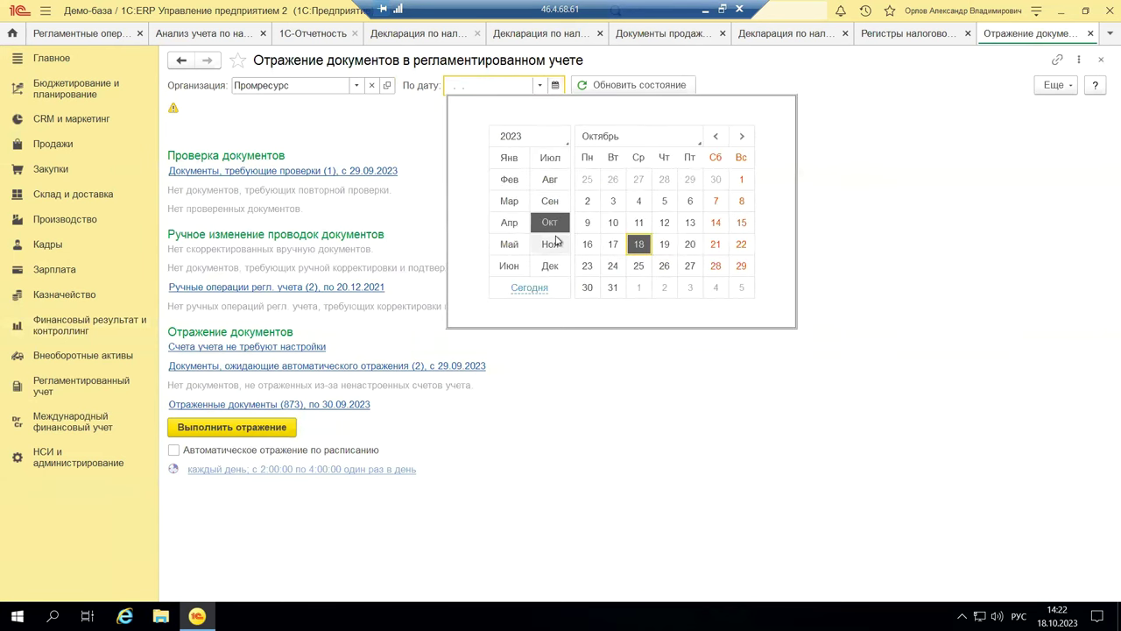
left_click(550, 200)
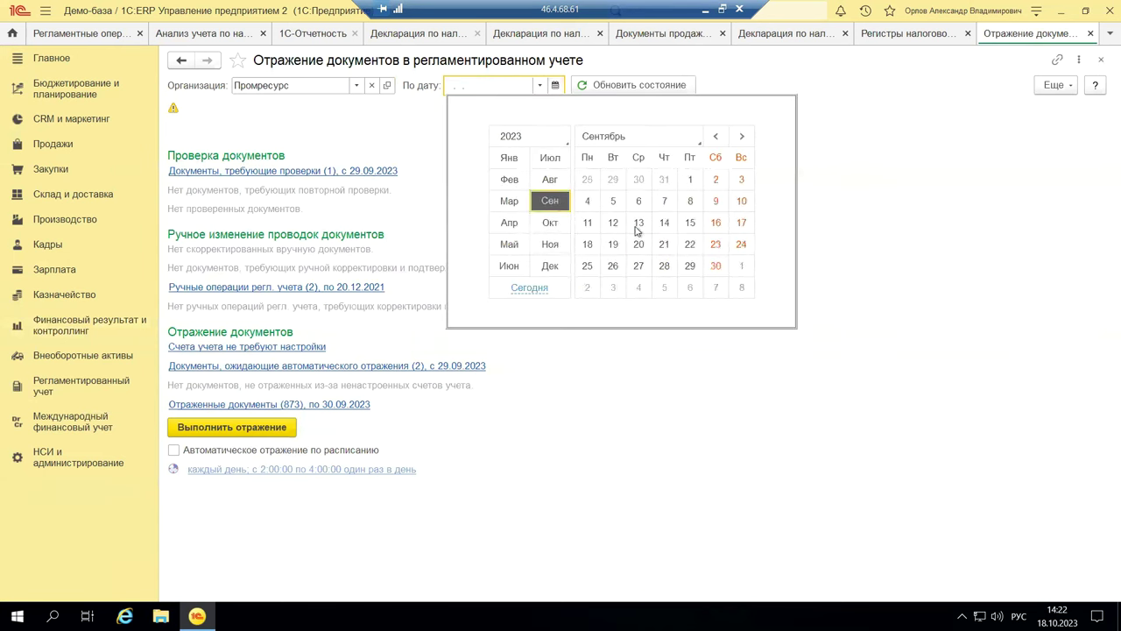
left_click(716, 266)
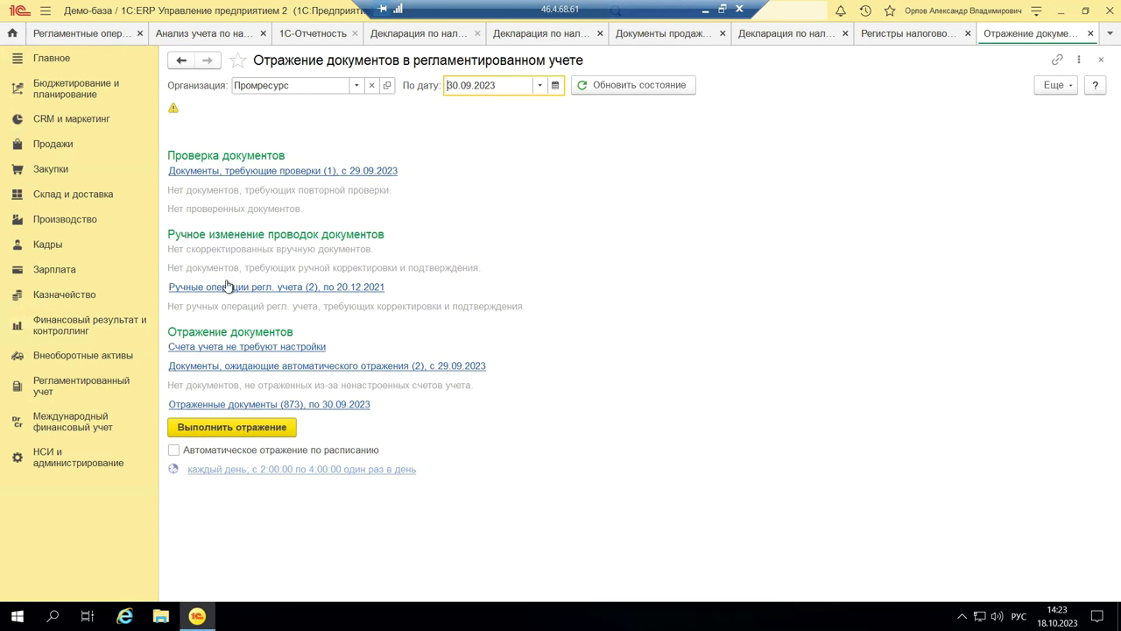
Step: Review the accounting entries of manual operation ПР00-000002 from the Ручные операции регл. учета list, and return to the document reflection form
mouse_move(375, 242)
left_click(284, 288)
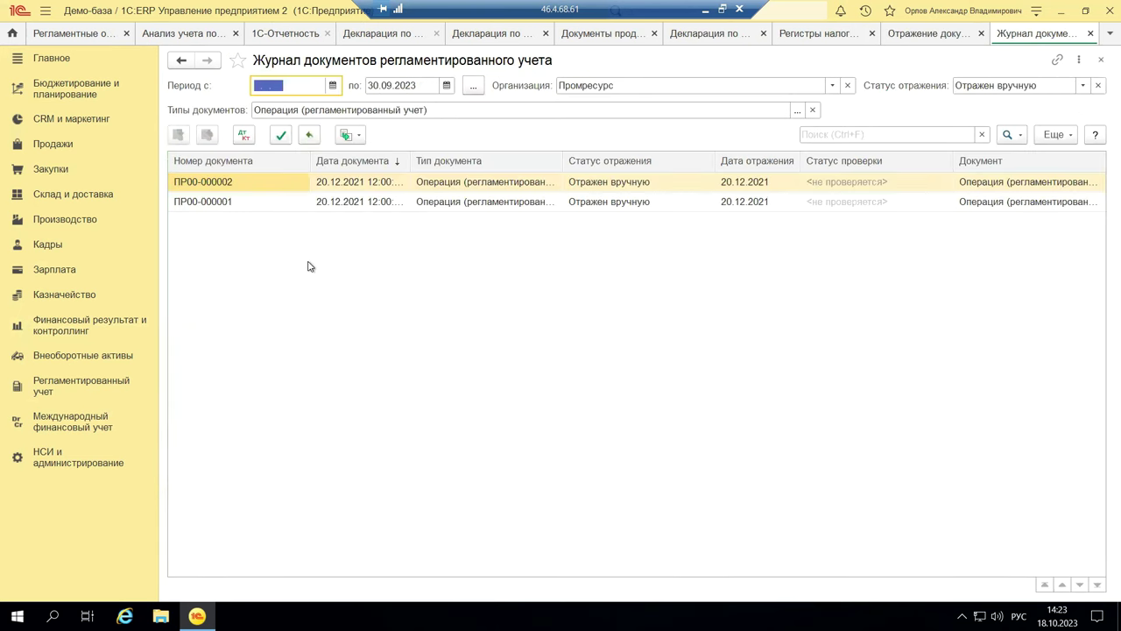
left_click(475, 181)
double_click(476, 180)
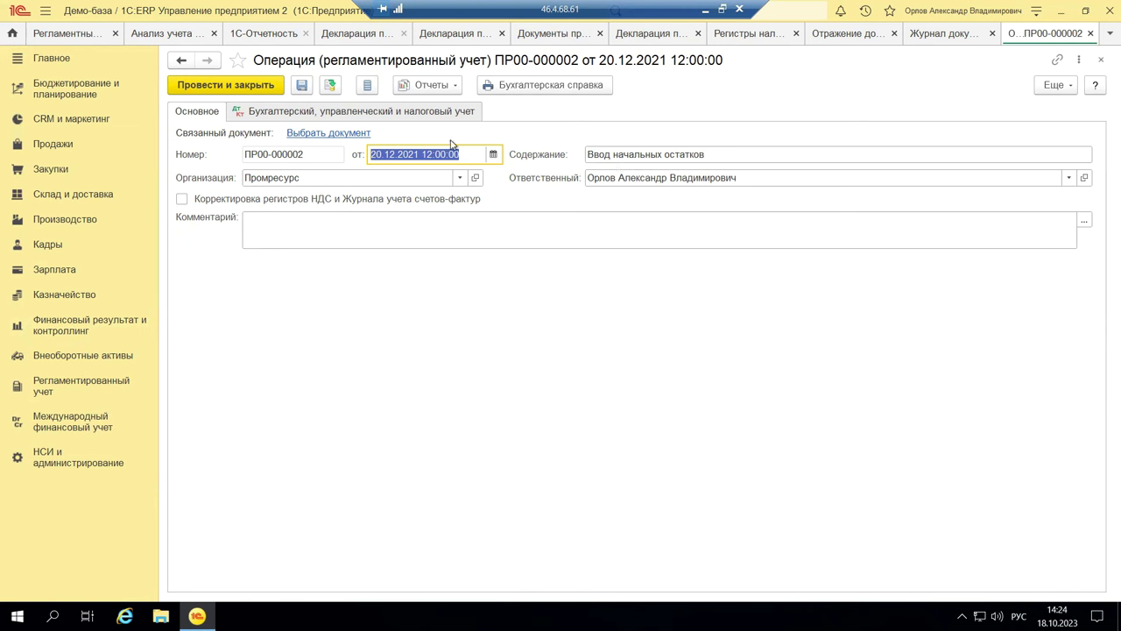
left_click(371, 111)
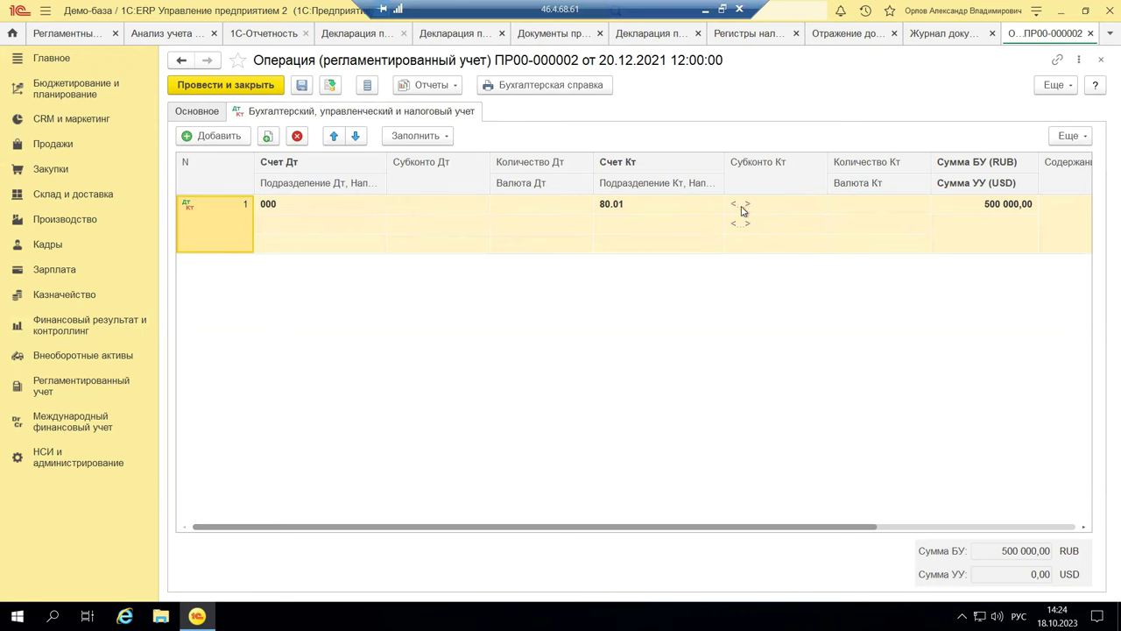
left_click(1102, 63)
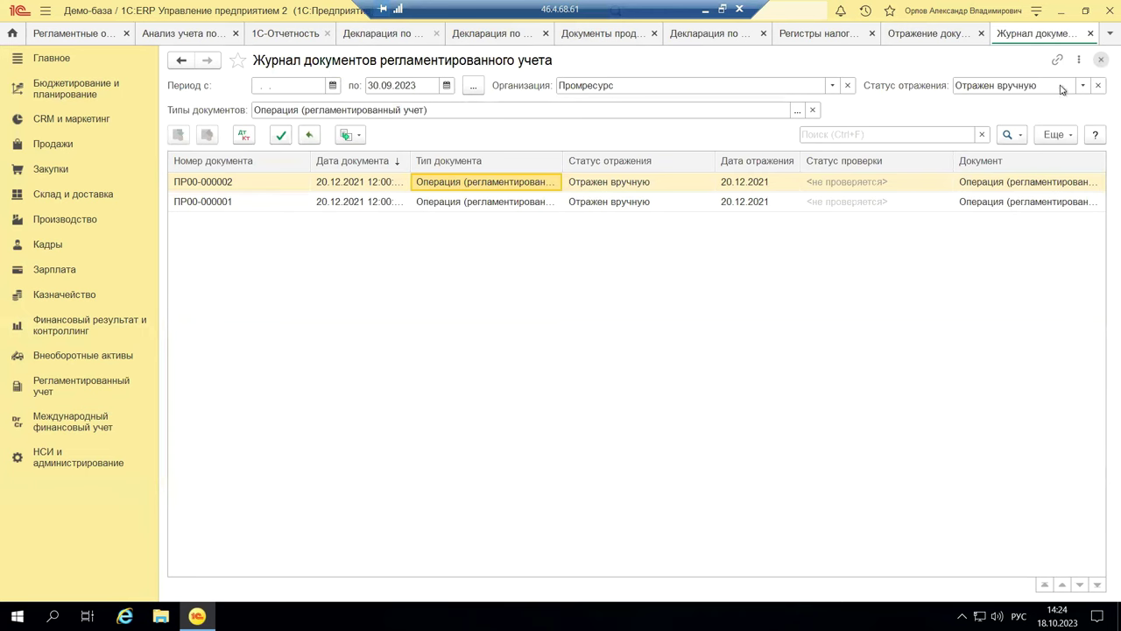
left_click(1101, 61)
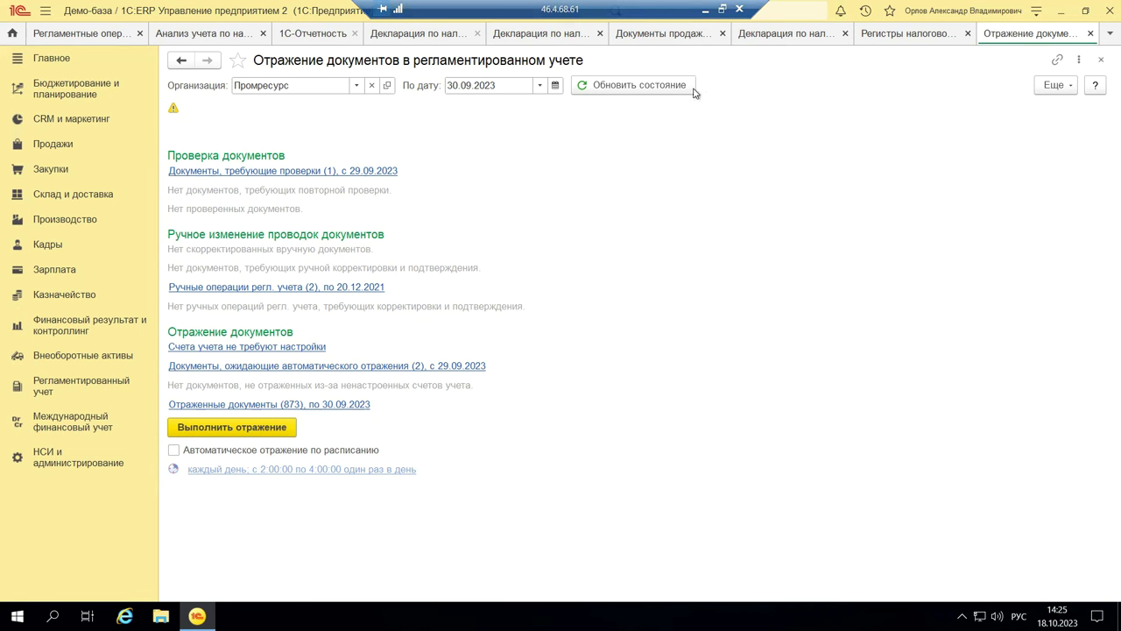
Step: Switch to PowerPoint and show slide 8 on calculation references and the Анализ учета по налогу на прибыль report
left_click(706, 10)
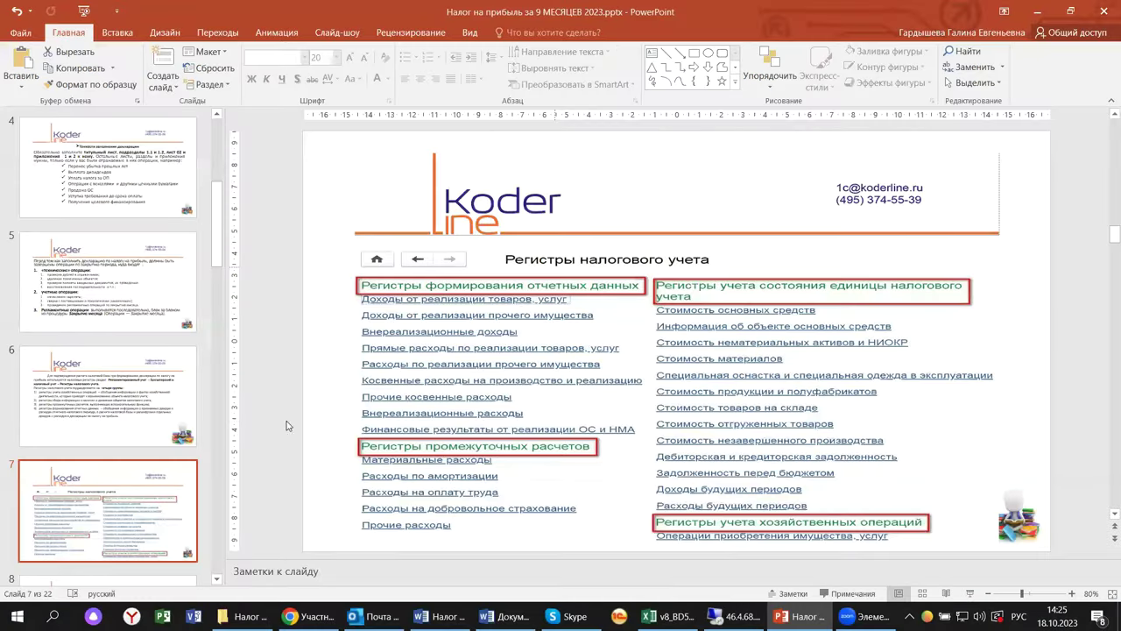
scroll(195, 454, "down", 3)
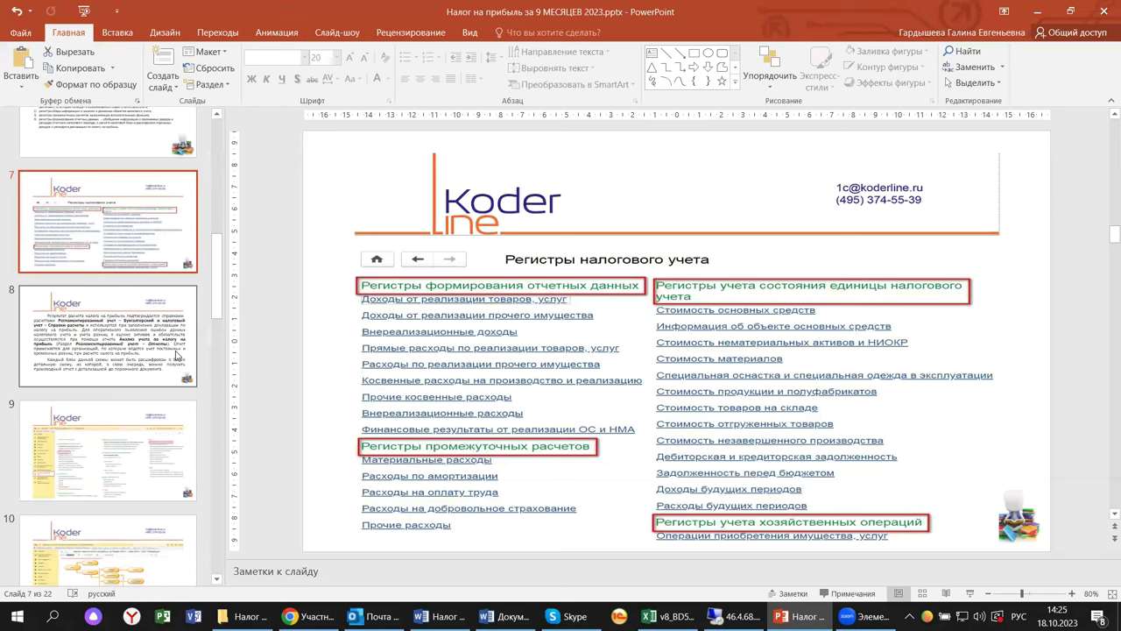
left_click(76, 343)
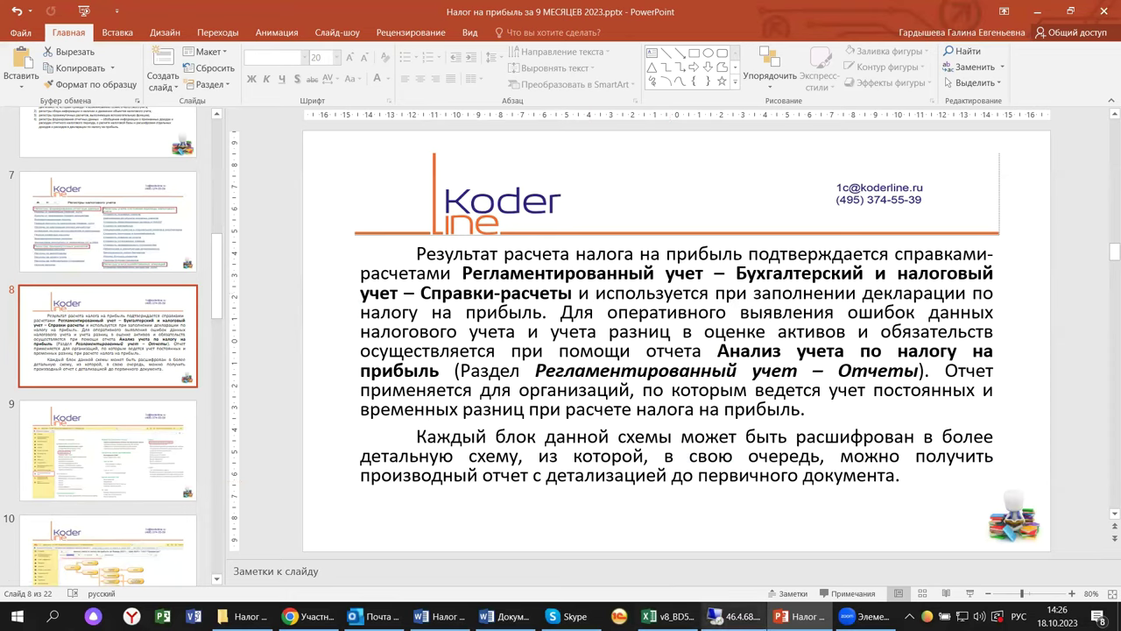
Step: Return to 1C:ERP, open the Справки-расчеты list of regulated accounting and look through the available calculation reports
left_click(734, 615)
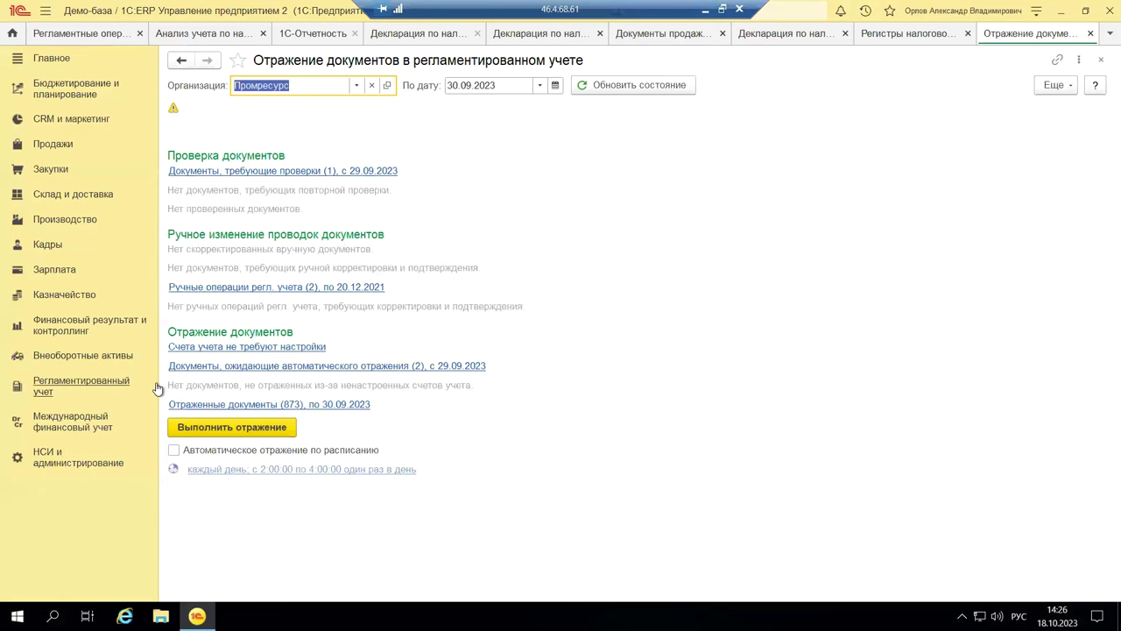
left_click(85, 386)
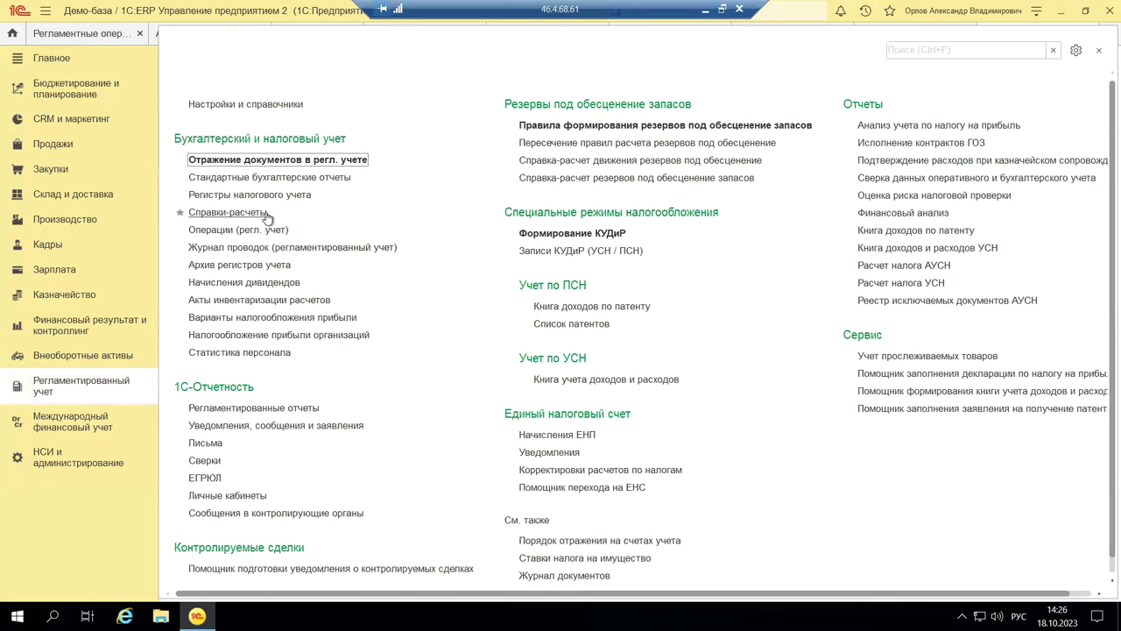
left_click(202, 215)
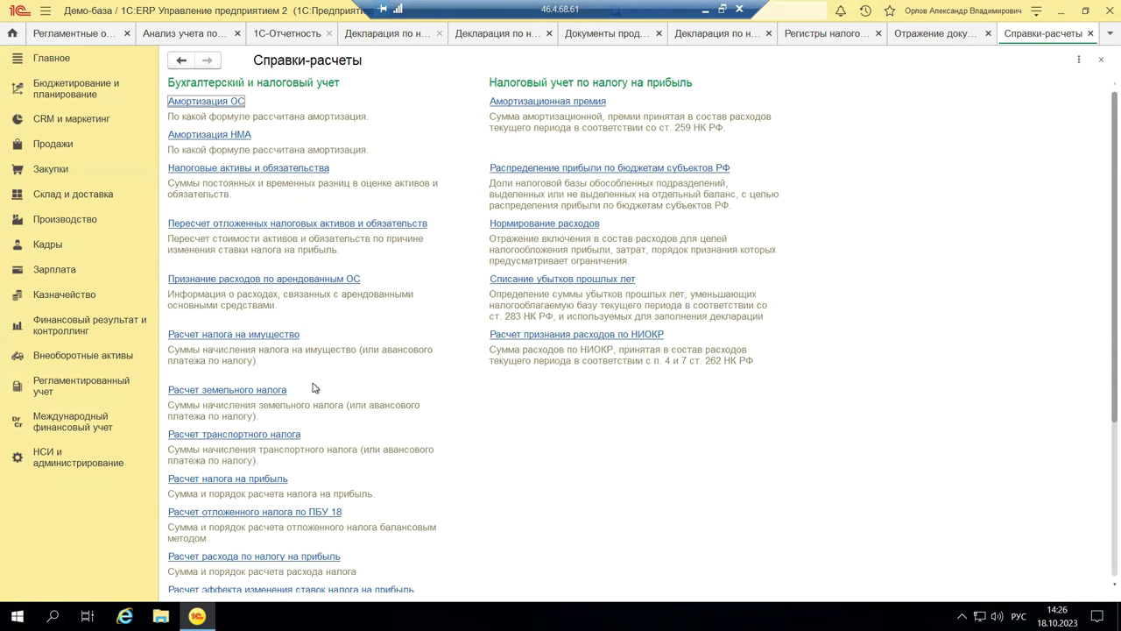
scroll(318, 389, "down", 5)
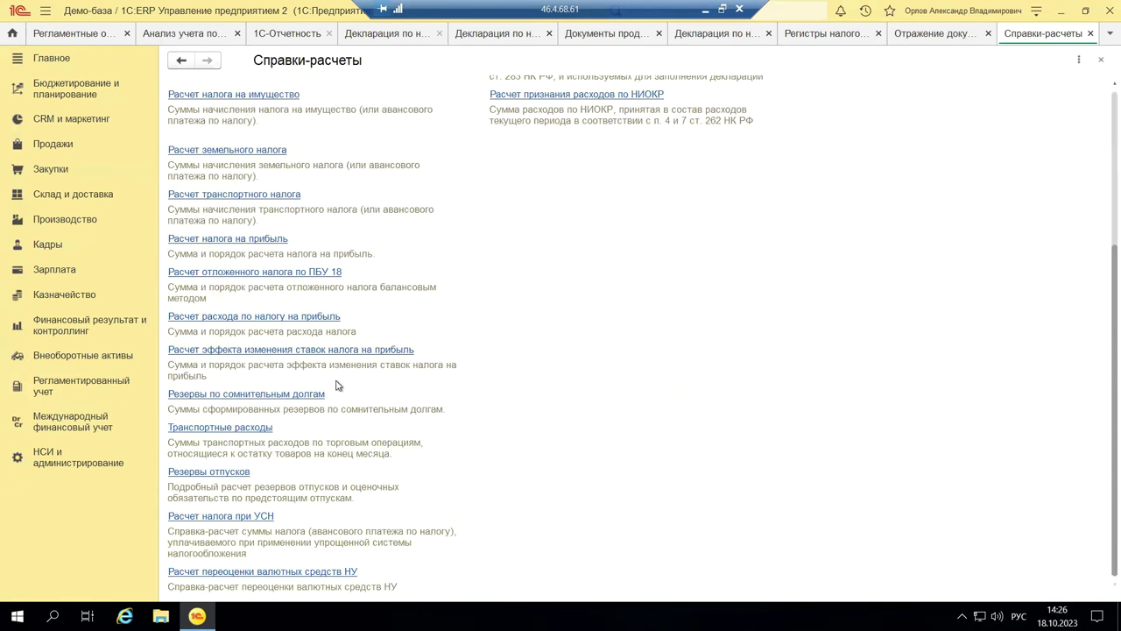
scroll(339, 384, "up", 2)
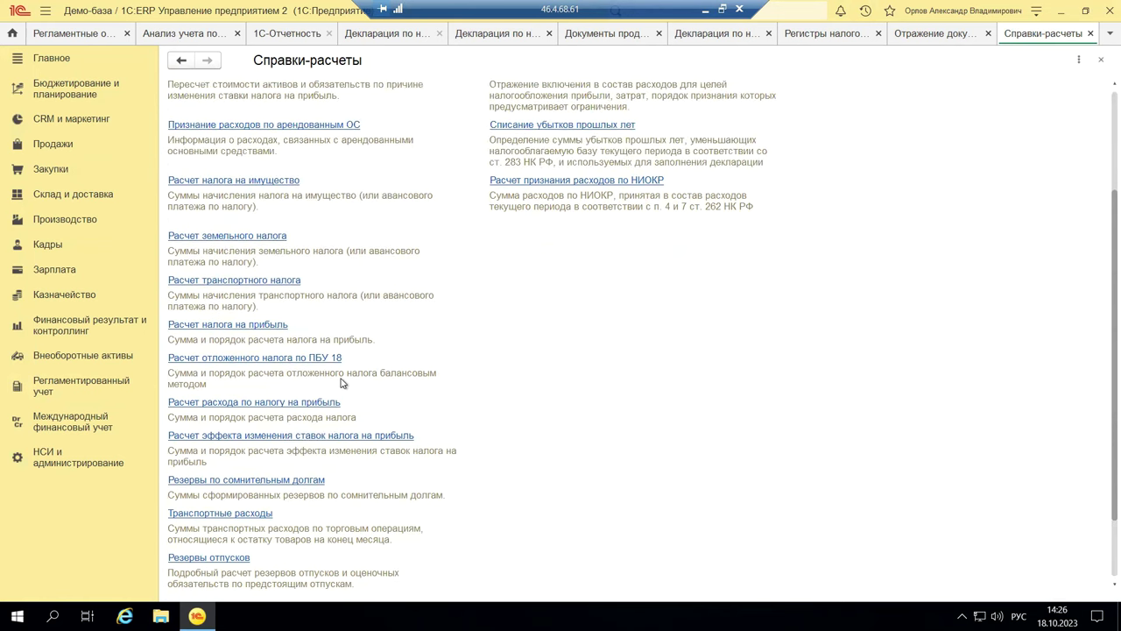
scroll(342, 382, "up", 4)
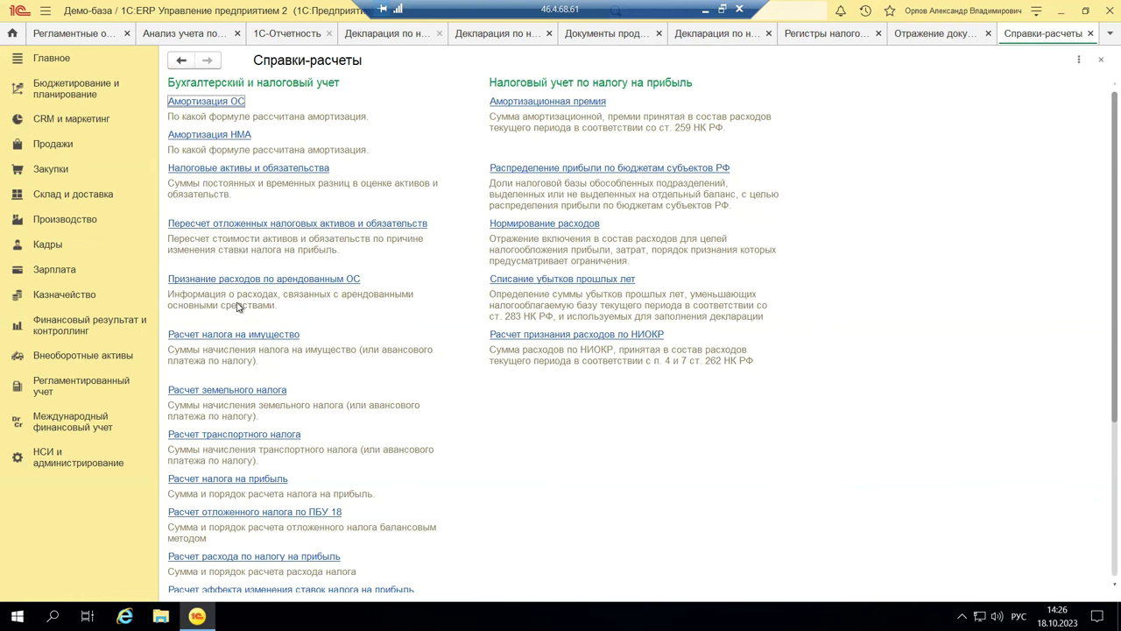
Step: Open the Расчет налога на прибыль calculation report, set the organization to Промресурс and generate it for Июль 2023
scroll(240, 346, "down", 5)
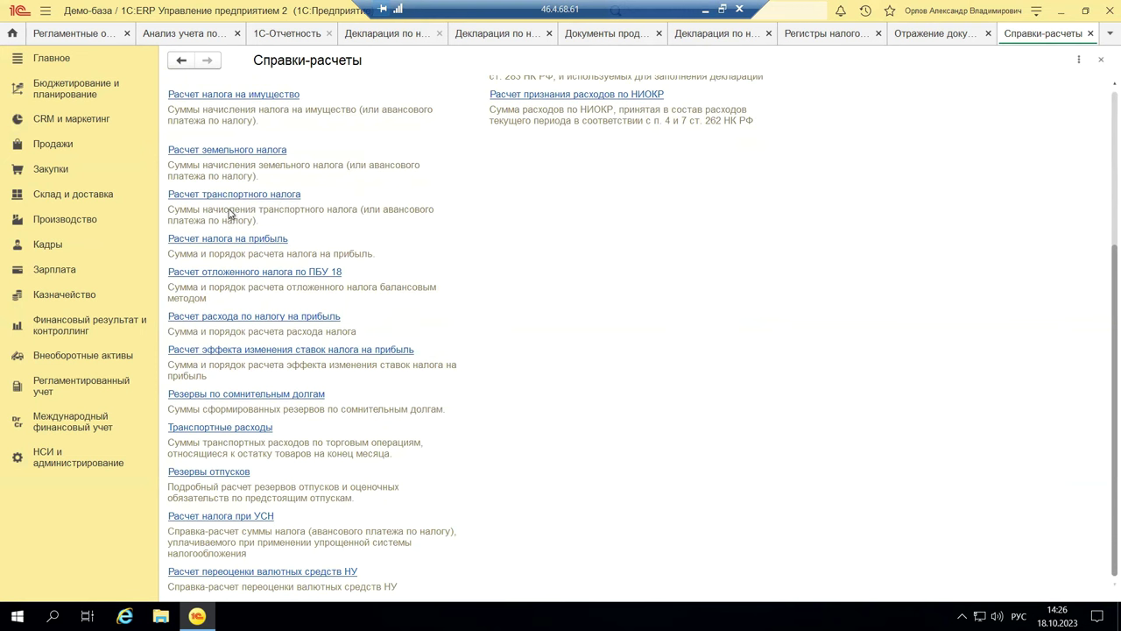
left_click(228, 238)
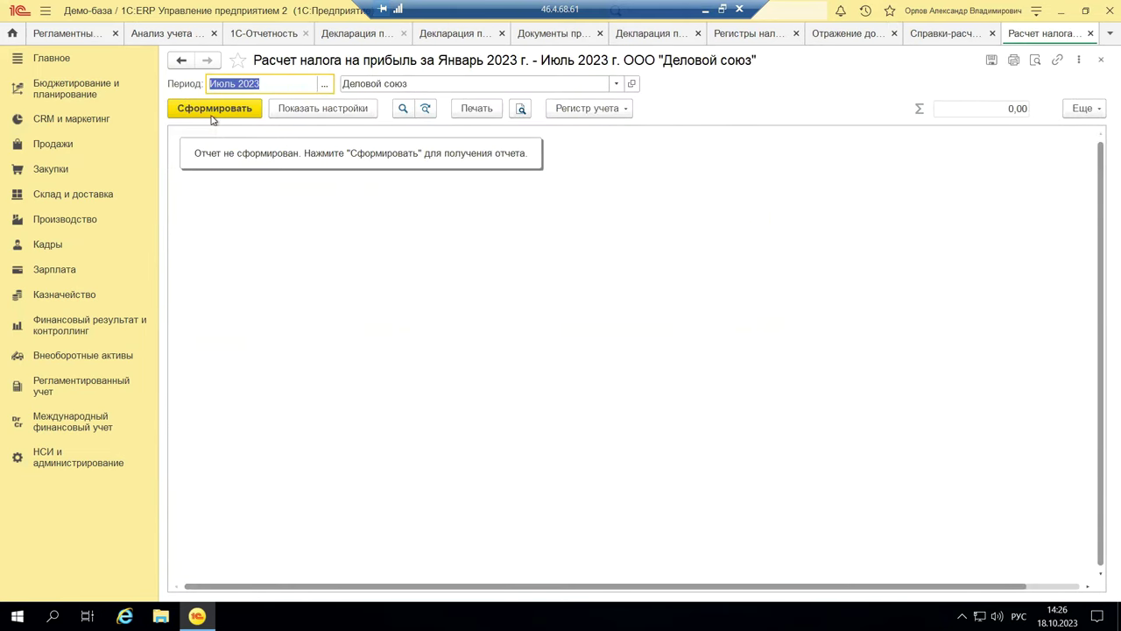
left_click(378, 83)
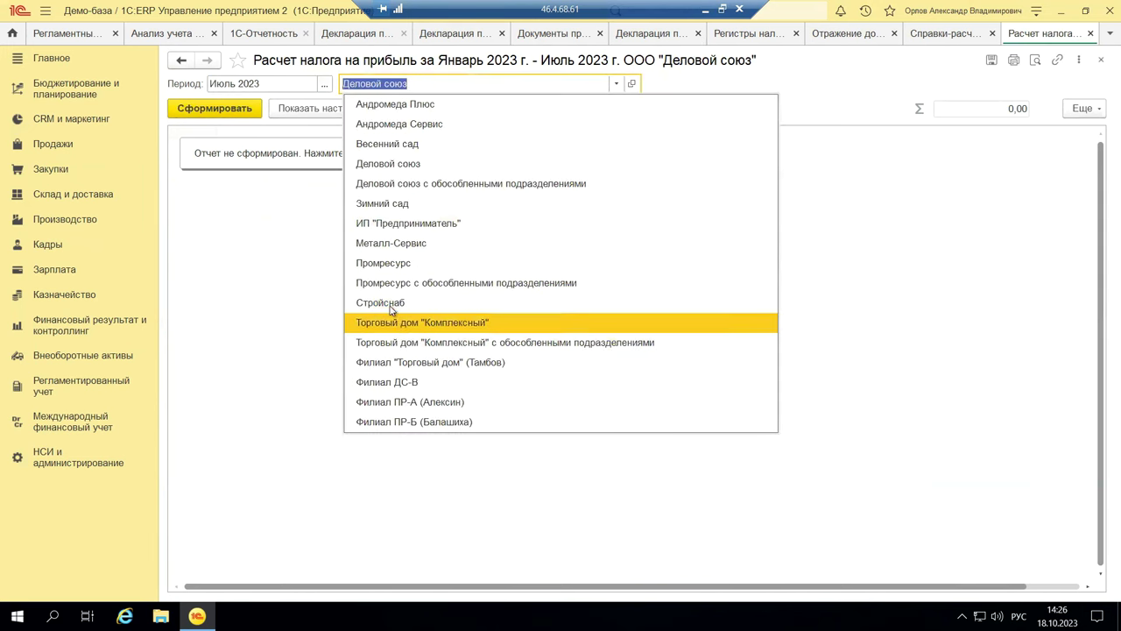
left_click(393, 264)
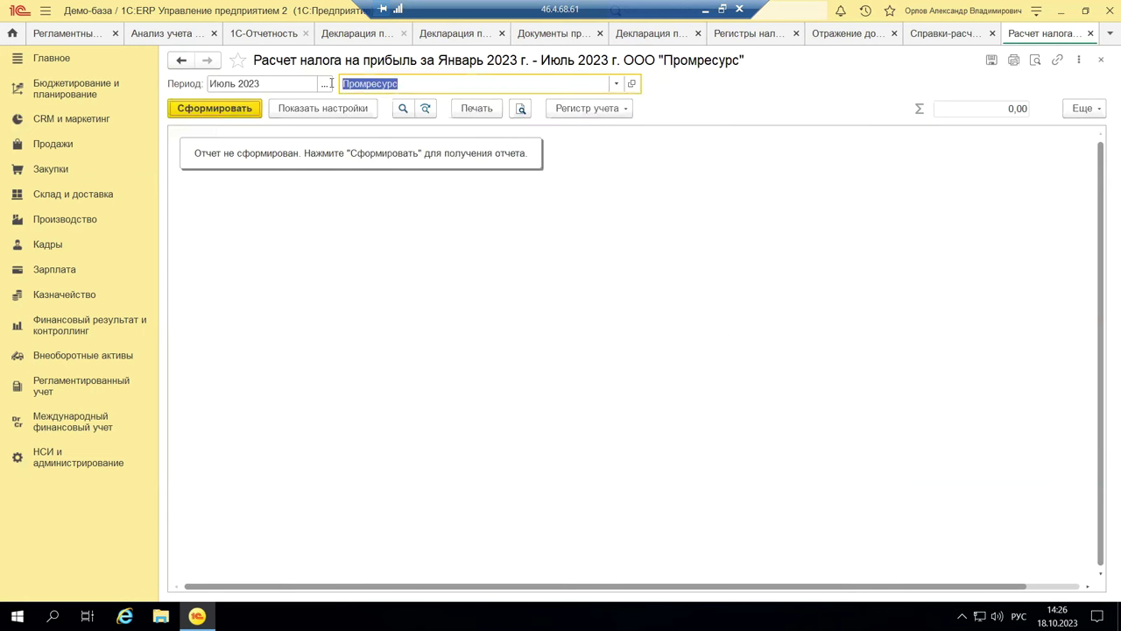
left_click(214, 111)
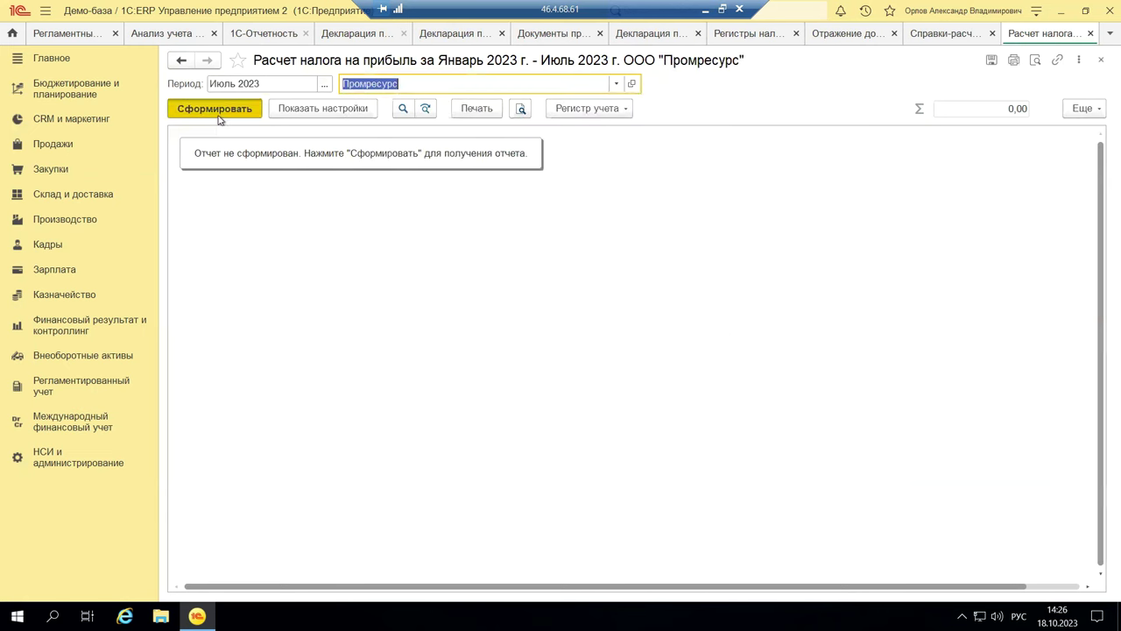
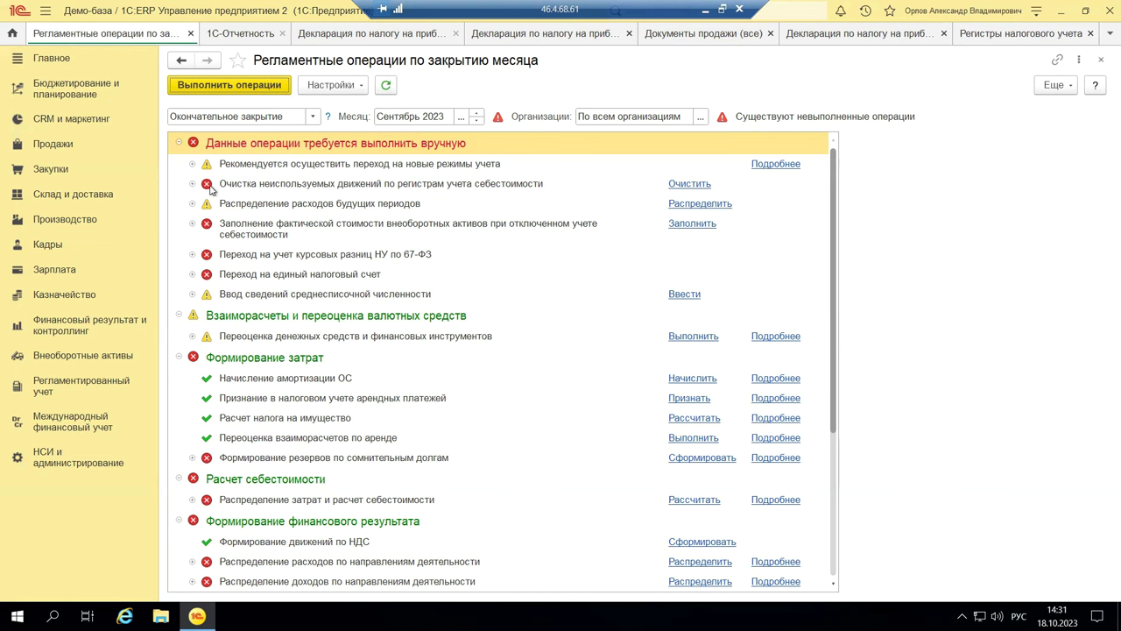
Step: Examine the September 2023 month-closing operations, expanding details for accounting modes, unused cost movements and doubtful debt reserves, and the closing type options
left_click(192, 186)
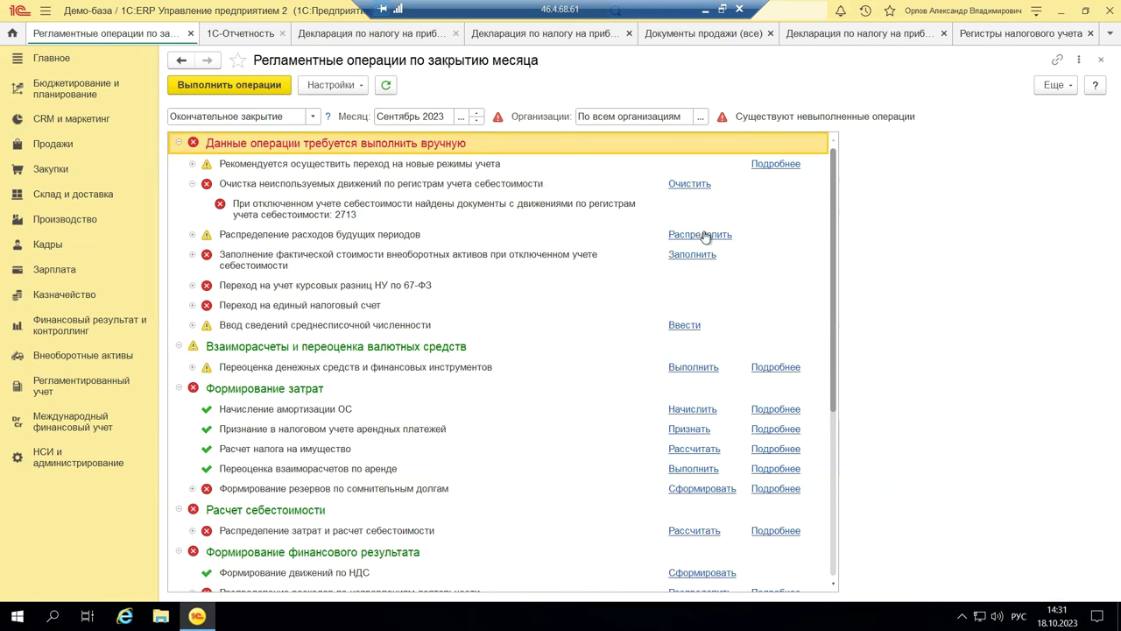
left_click(193, 165)
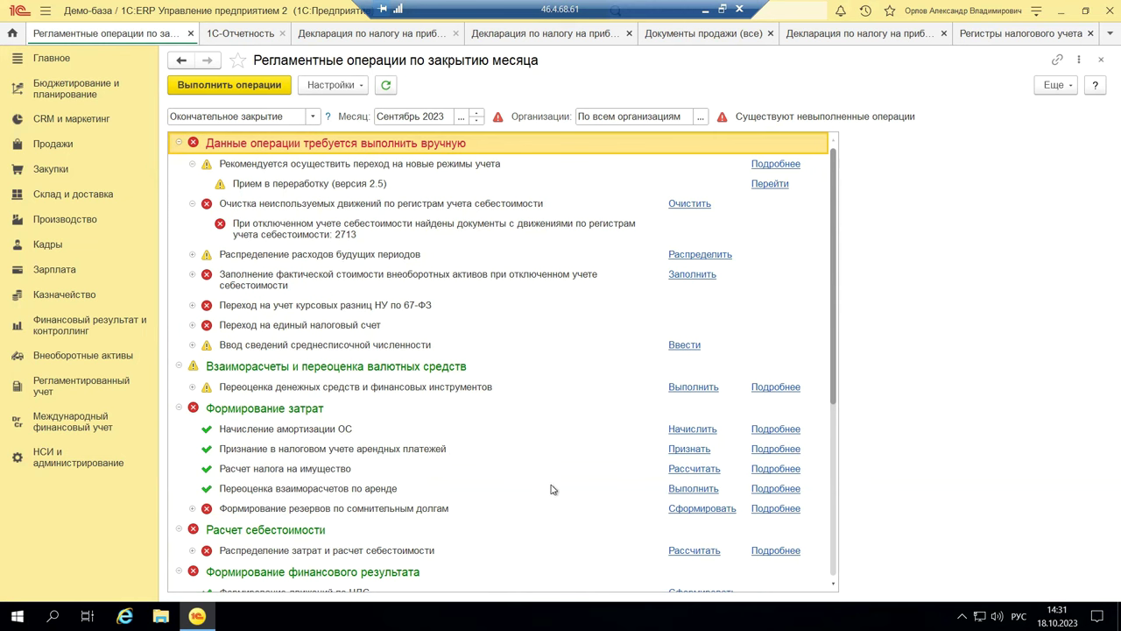
left_click(193, 509)
scroll(364, 514, "down", 1)
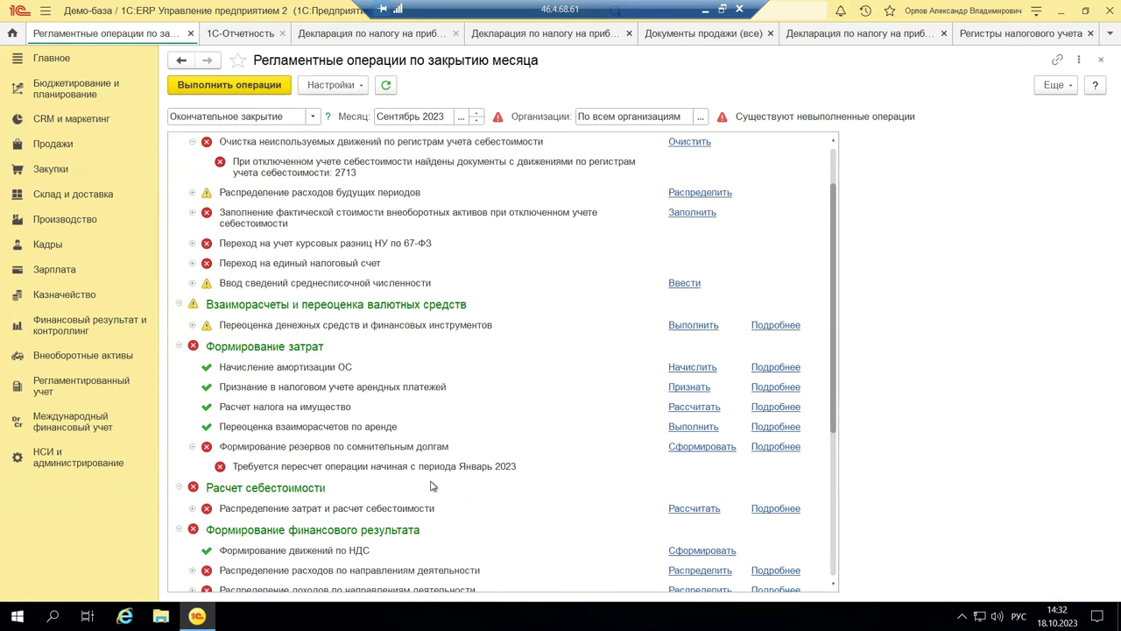
scroll(315, 517, "down", 4)
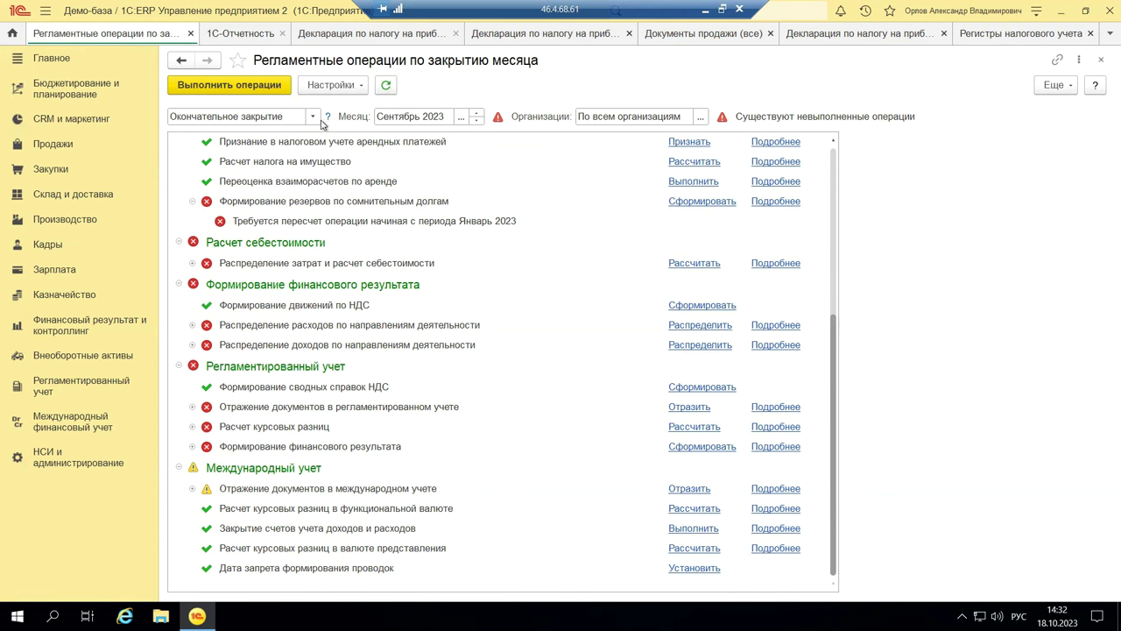
left_click(312, 120)
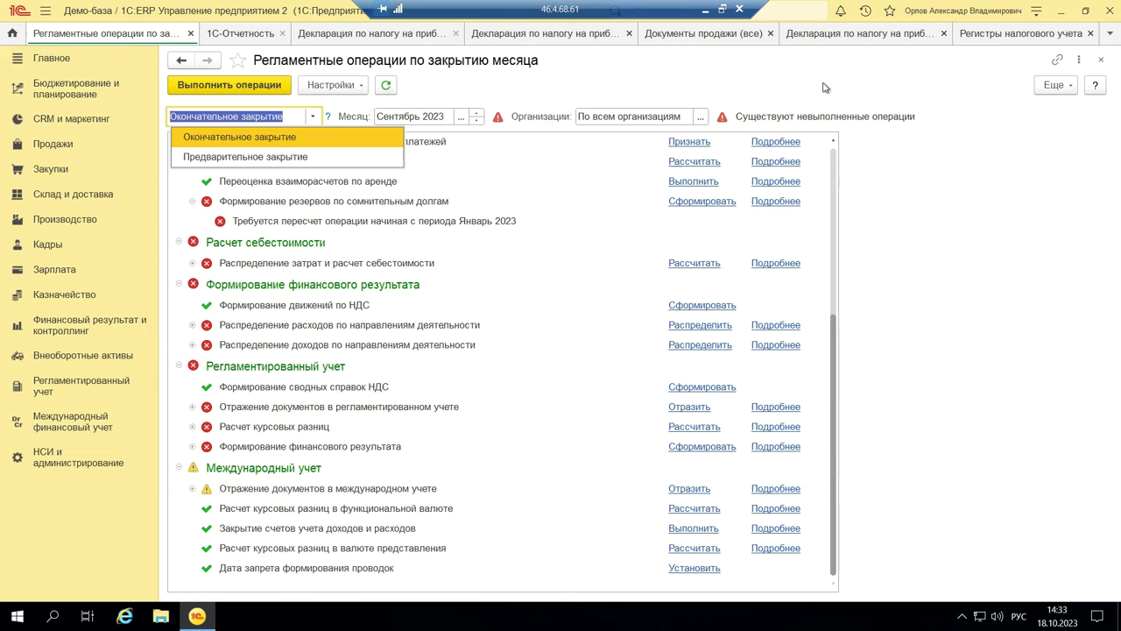
Step: Switch to the PowerPoint presentation and look through the slides following the month-closing slide 12
left_click(706, 12)
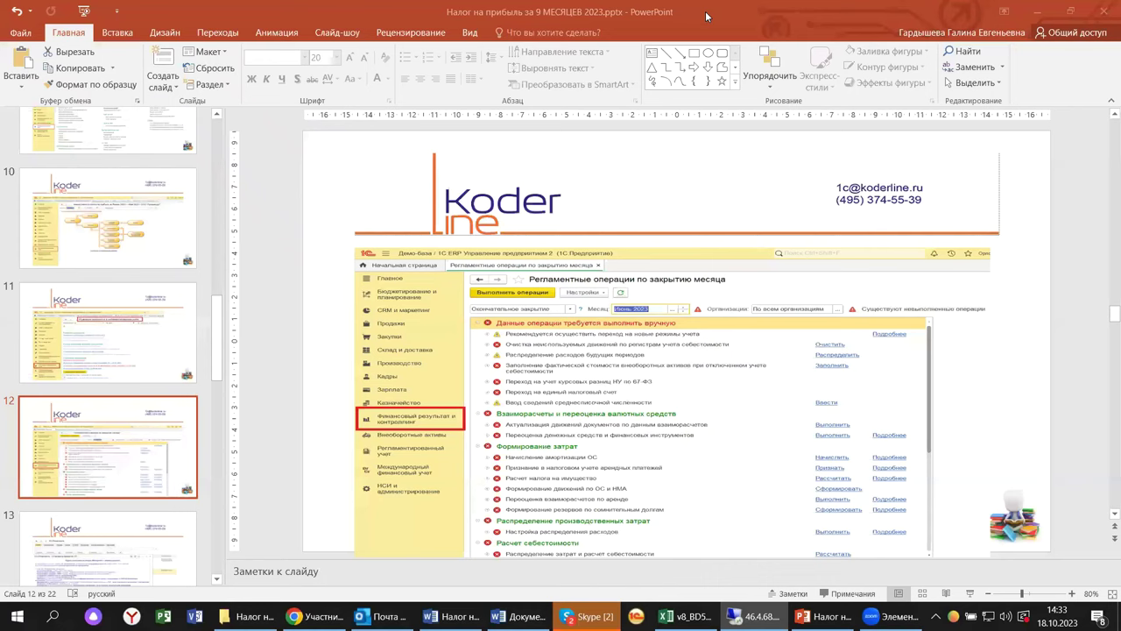
scroll(191, 407, "down", 5)
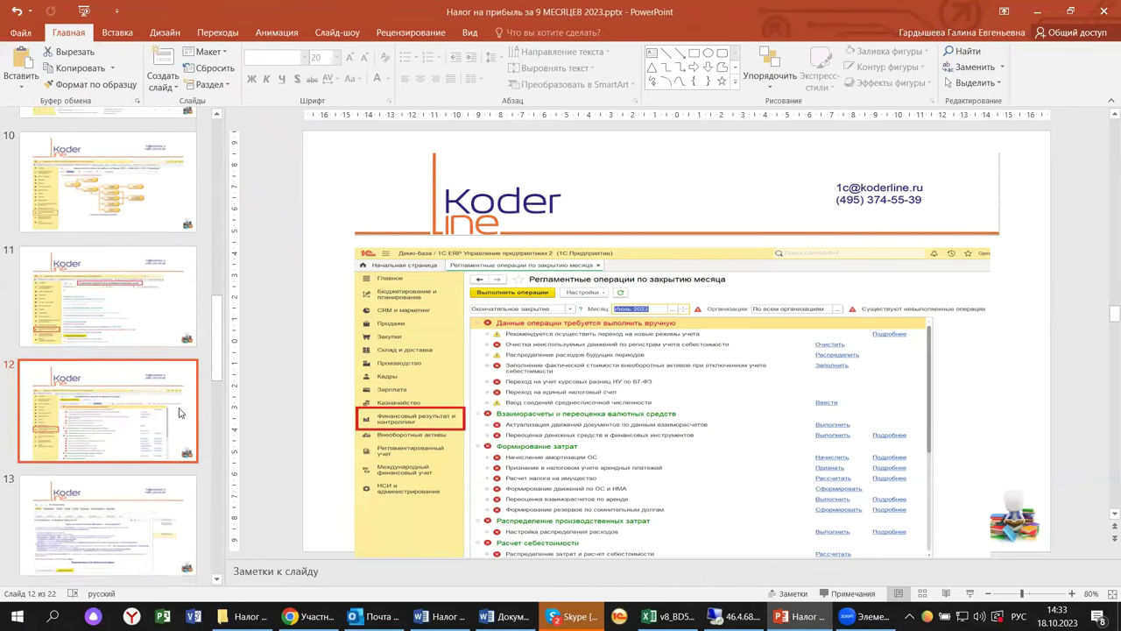
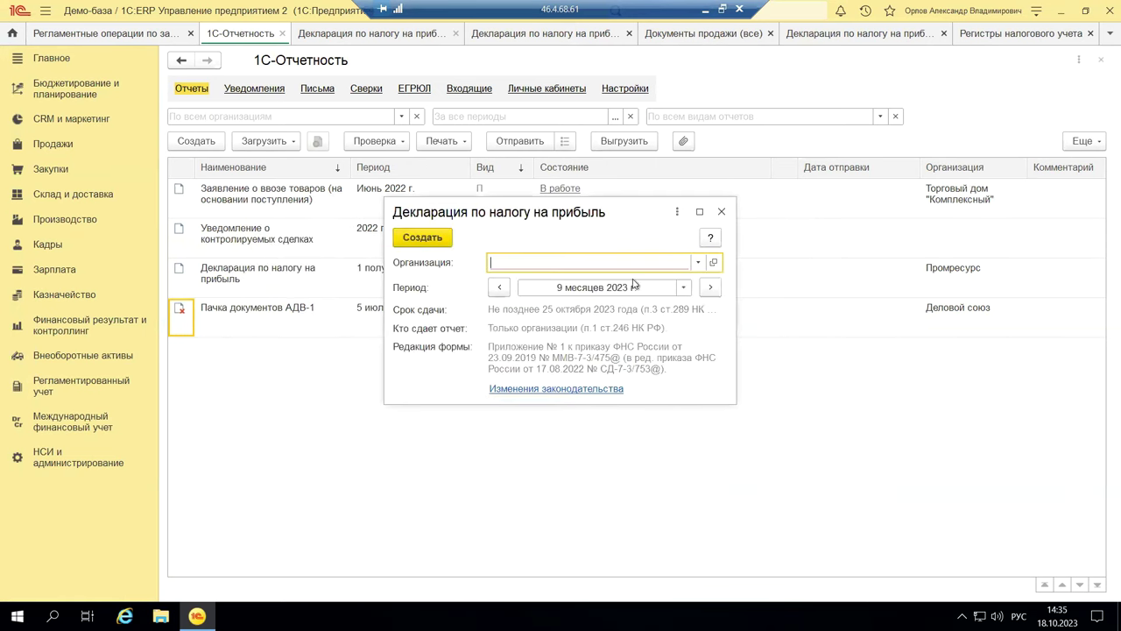
Step: Create a Декларация по налогу на прибыль for organization Промресурс for 9 месяцев 2023 г
left_click(699, 263)
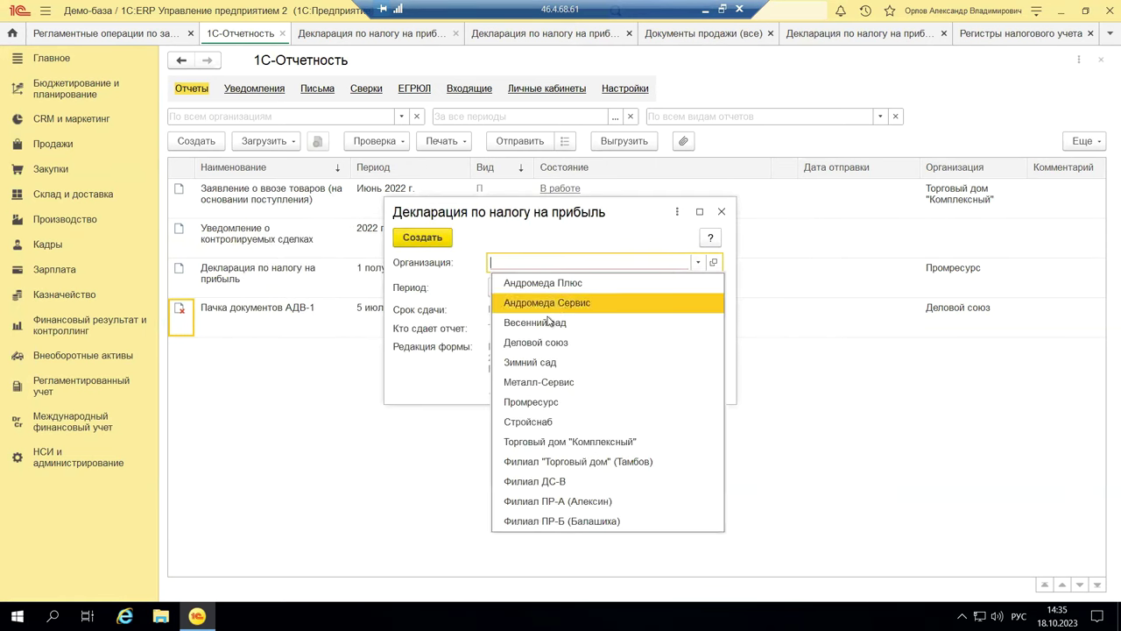
left_click(535, 403)
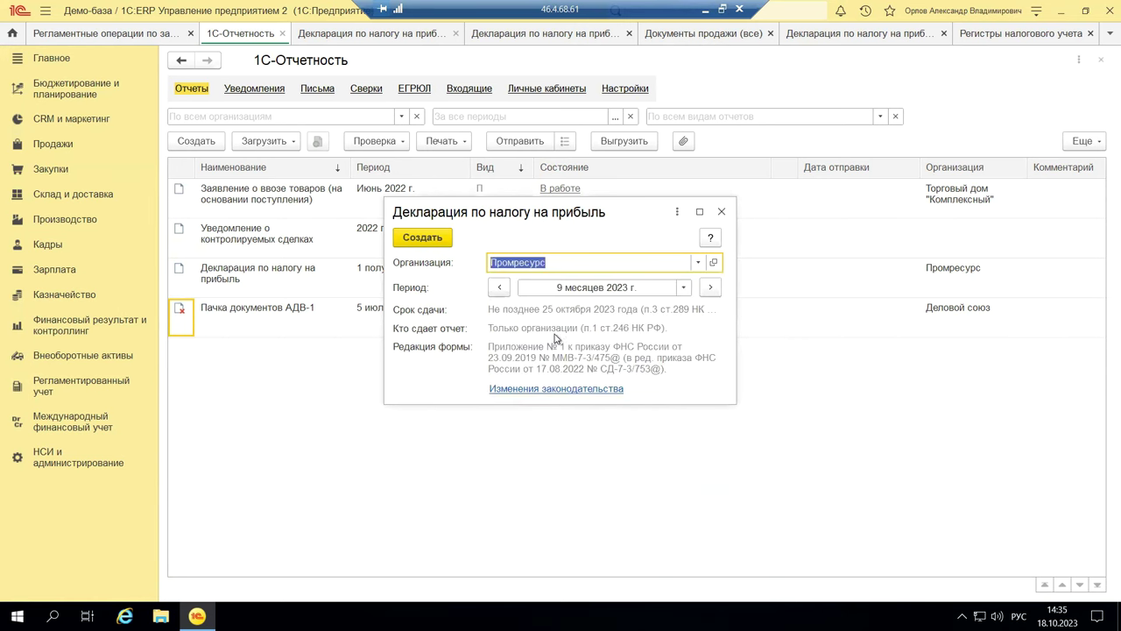
key("ctrl+Return")
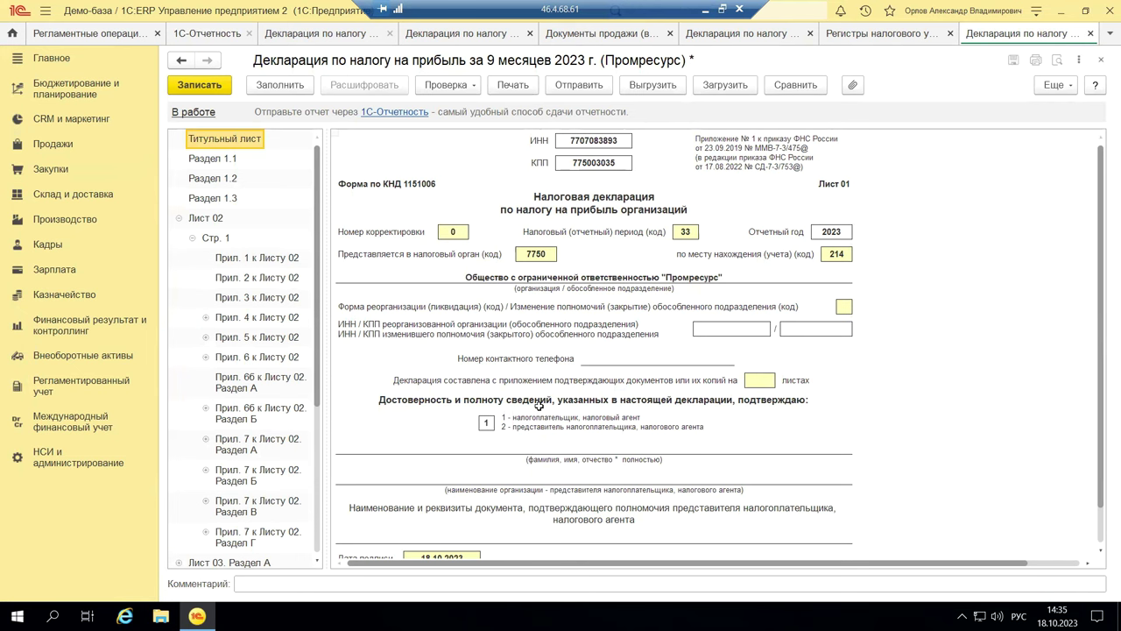
Step: Review the declaration's title page and Раздел 1.1, including its ОКТМО and budget classification codes, followed by Раздел 1.2 and Раздел 1.3
scroll(539, 405, "down", 1)
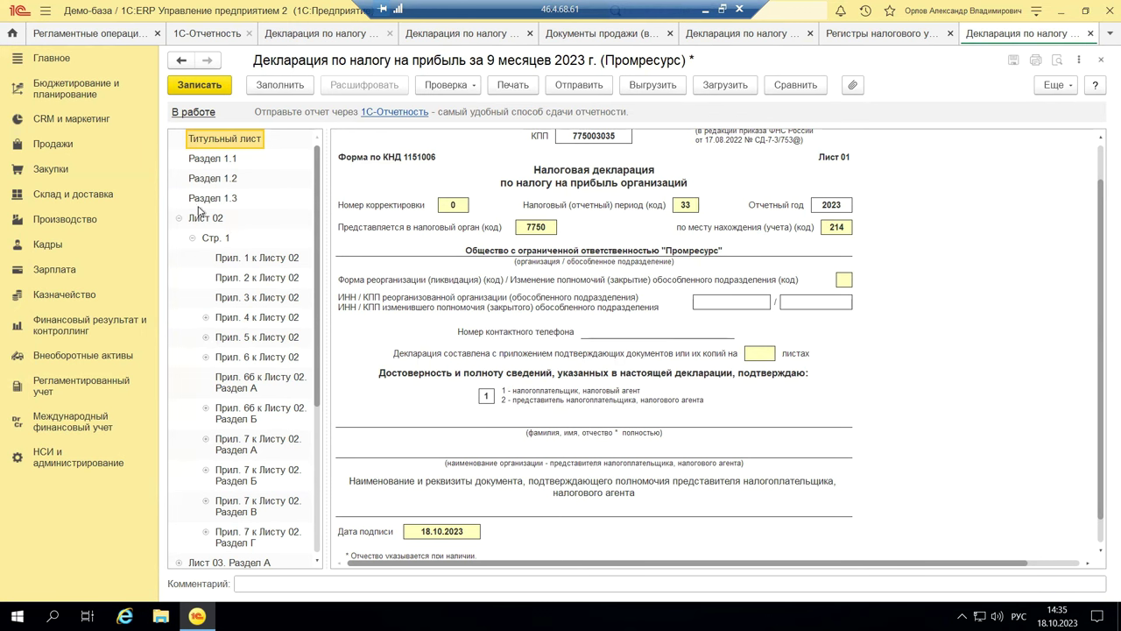
left_click(237, 163)
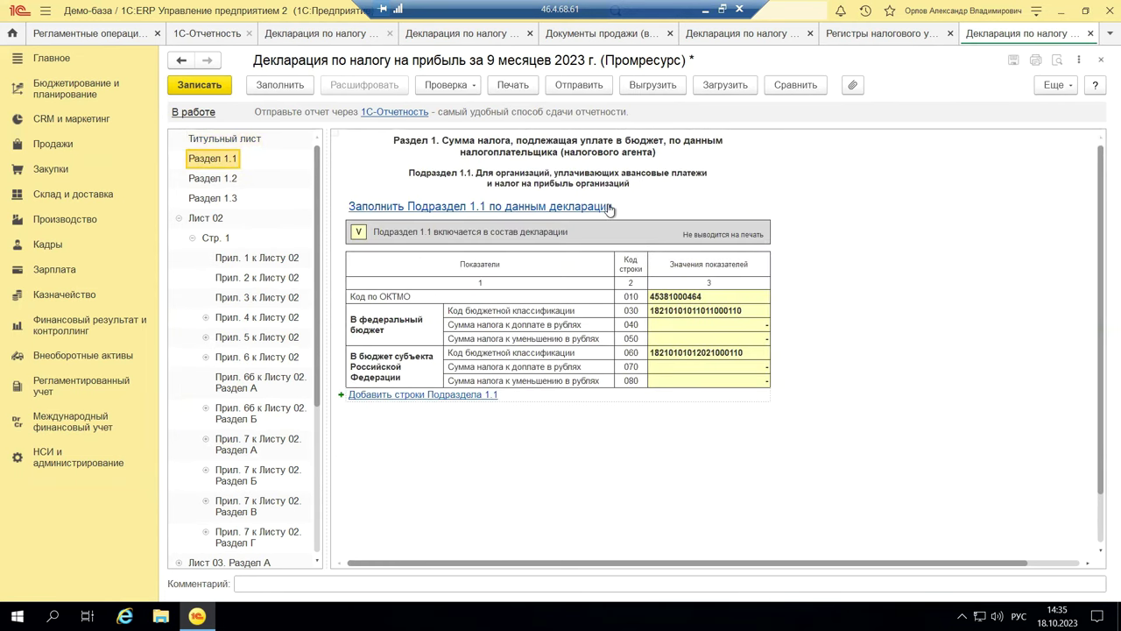
left_click(445, 296)
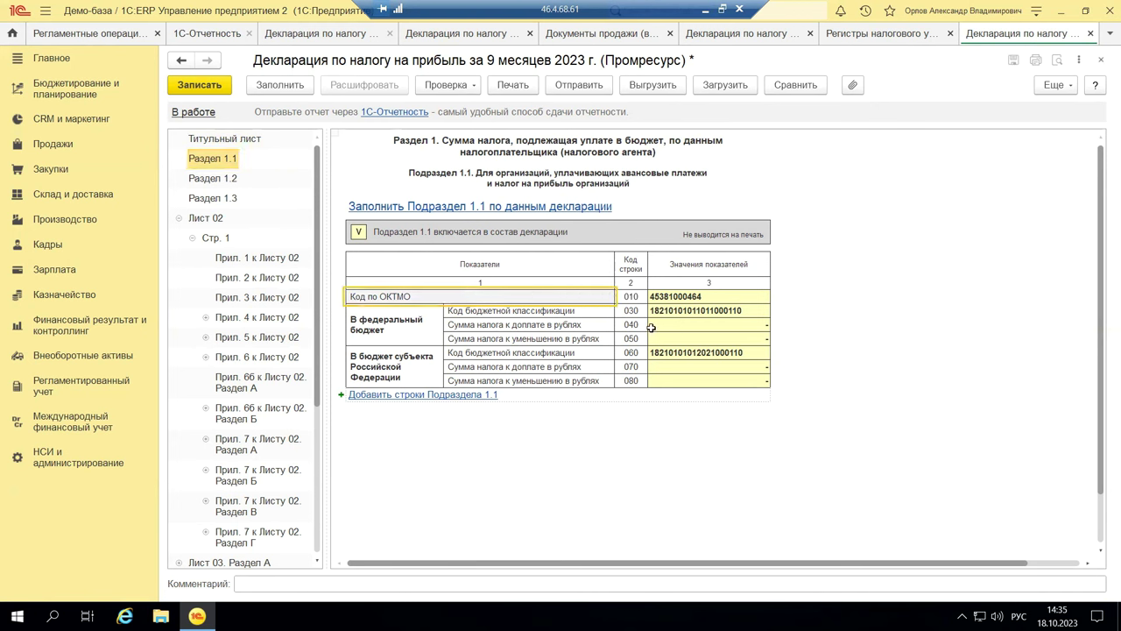
left_click(689, 308)
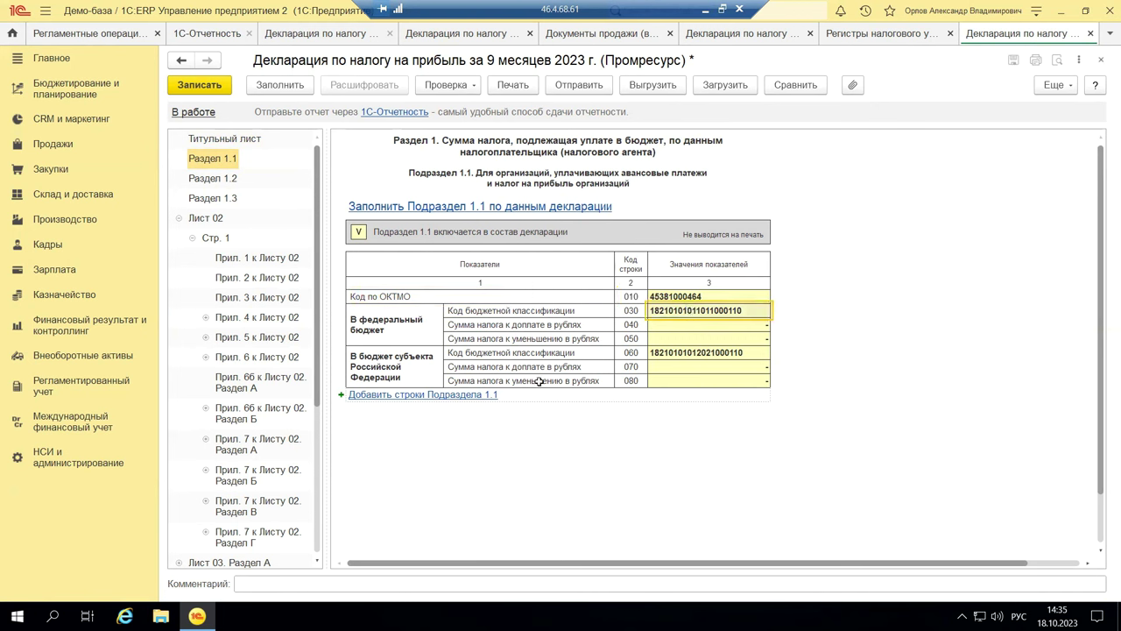
left_click(215, 183)
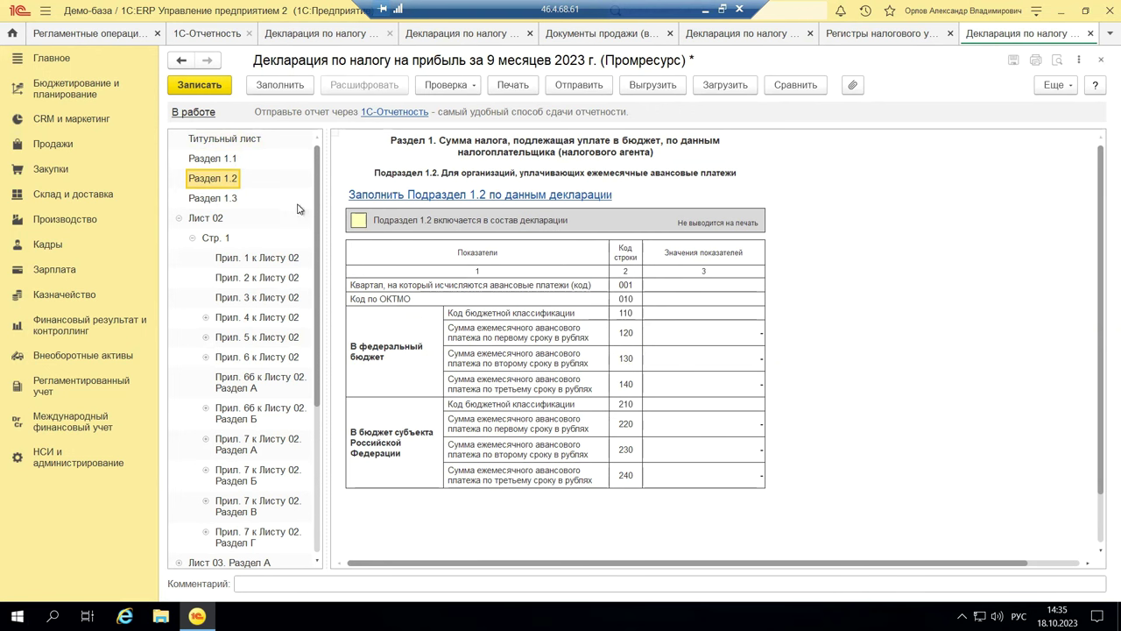
left_click(229, 202)
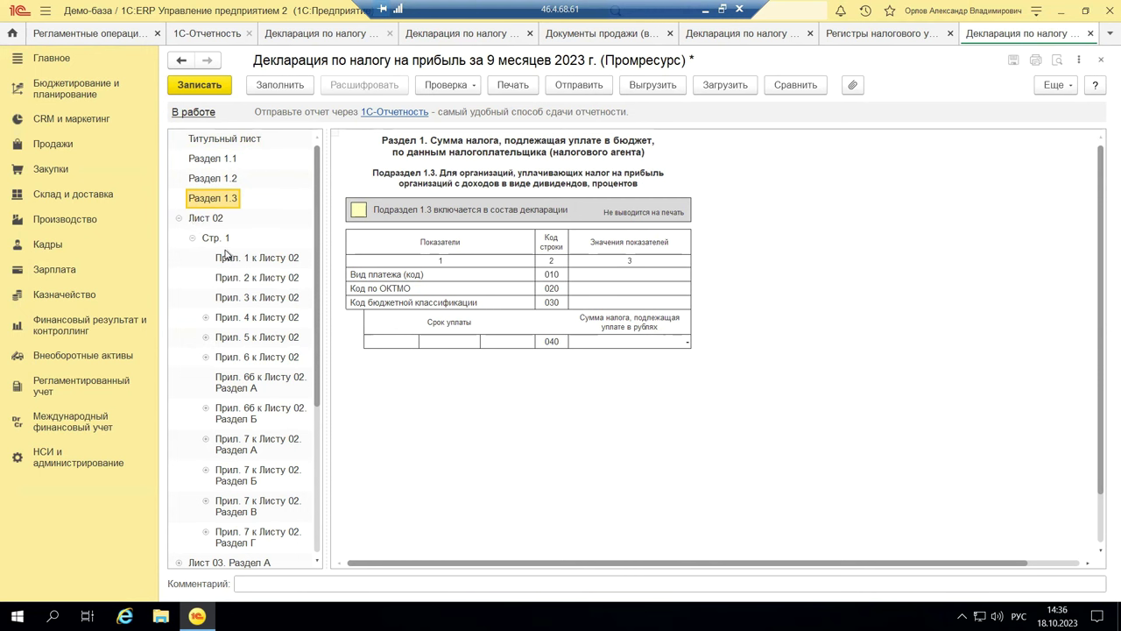
Step: Open Прил. 1 к Листу 02 and examine the sales revenue amounts in lines 010 to 014
left_click(178, 219)
left_click(178, 219)
left_click(219, 261)
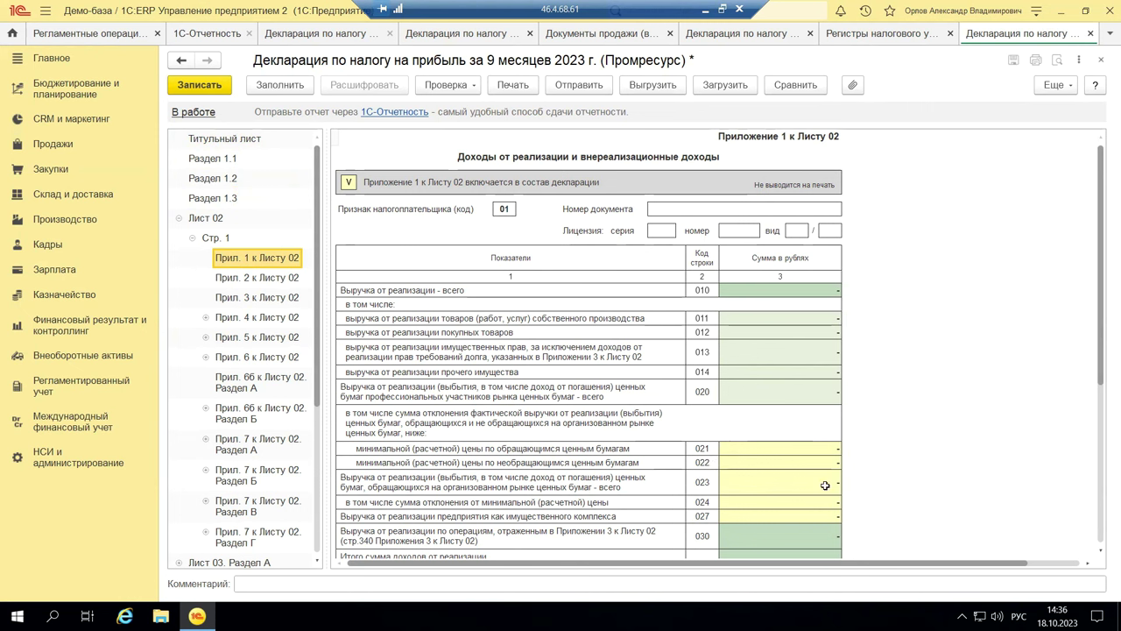
left_click(782, 332)
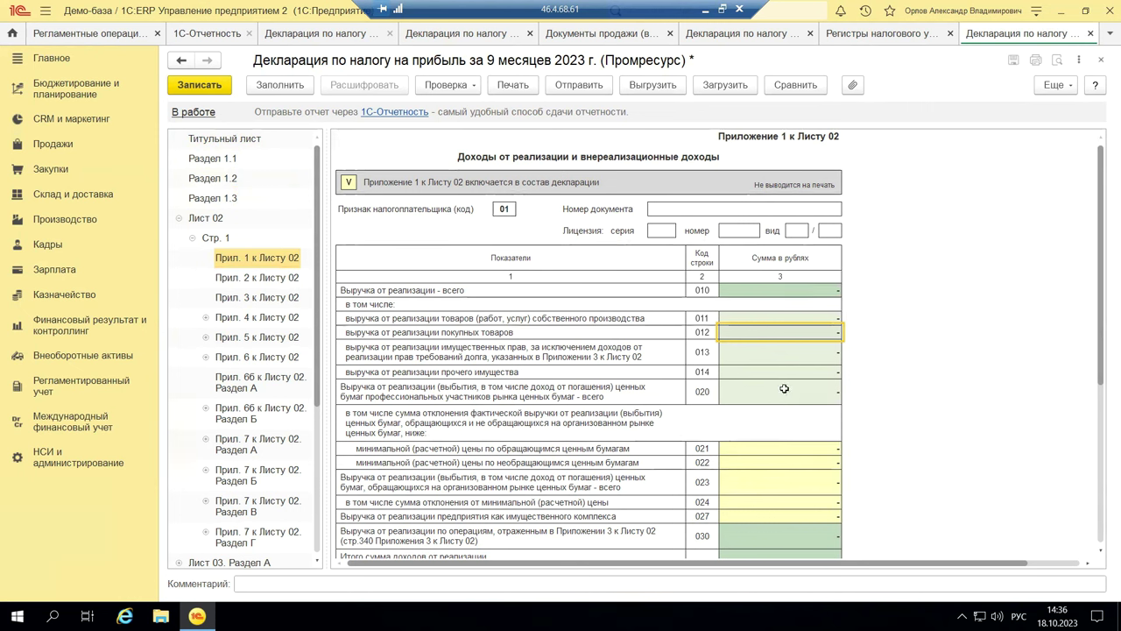
left_click(786, 291)
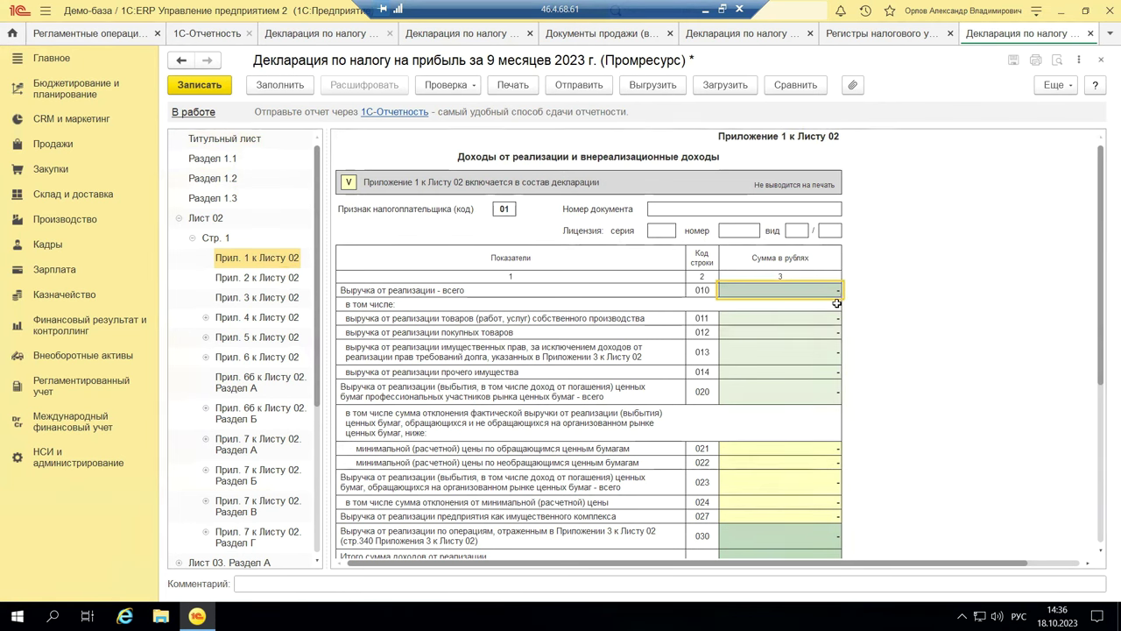
left_click(806, 318)
left_click(788, 352)
left_click(783, 372)
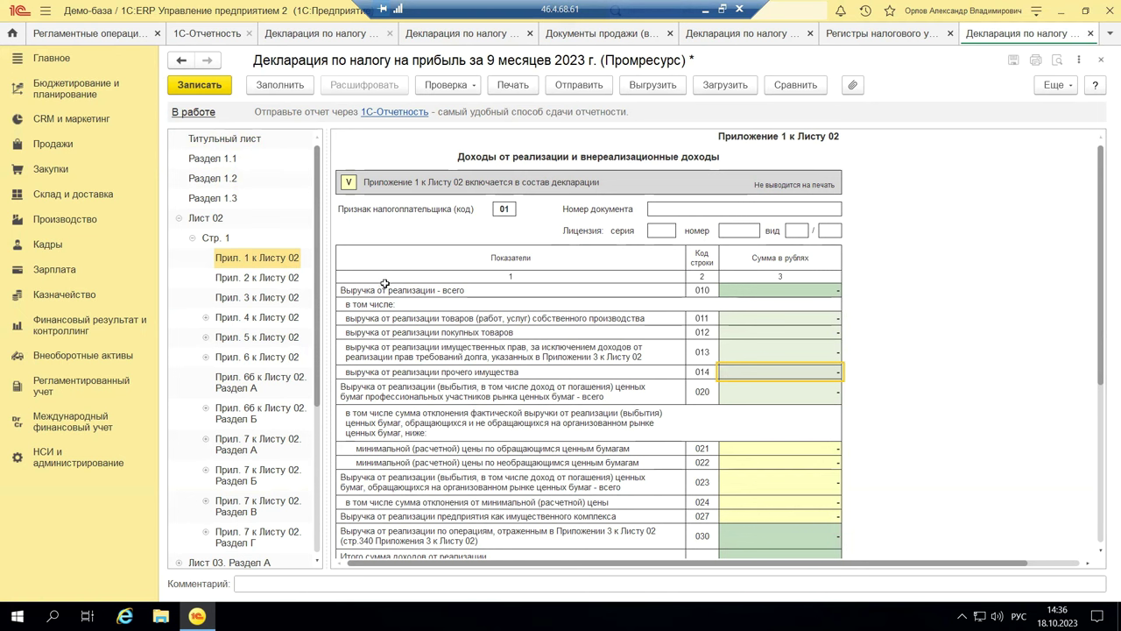
Step: Open Лист 02 and review the taxpayer attribute codes and the document number field
left_click(208, 222)
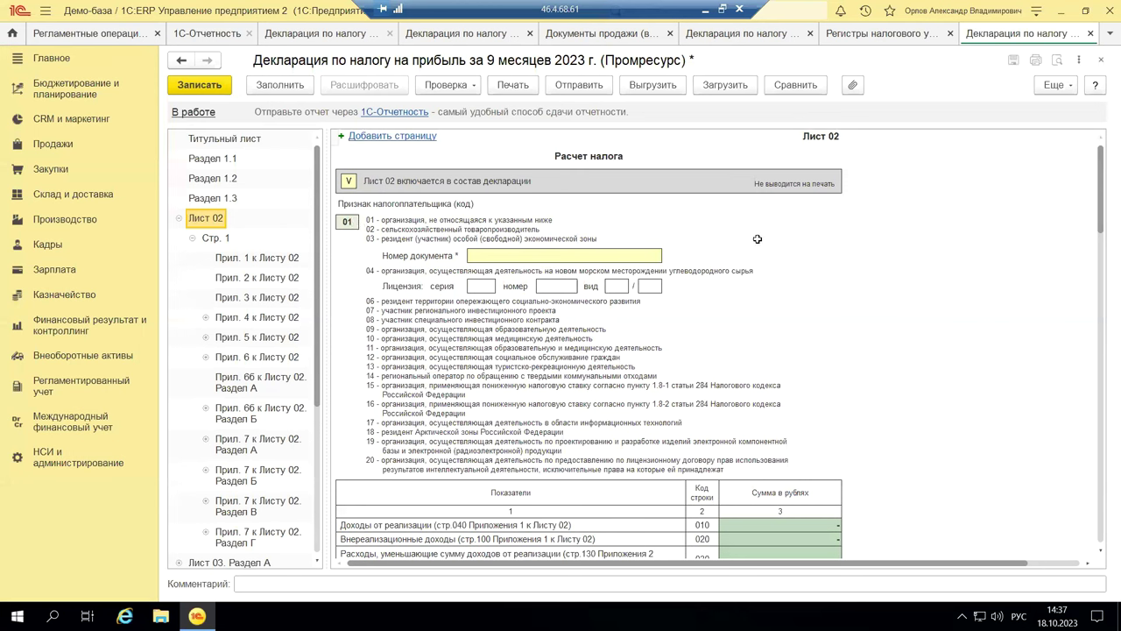
left_click(371, 241)
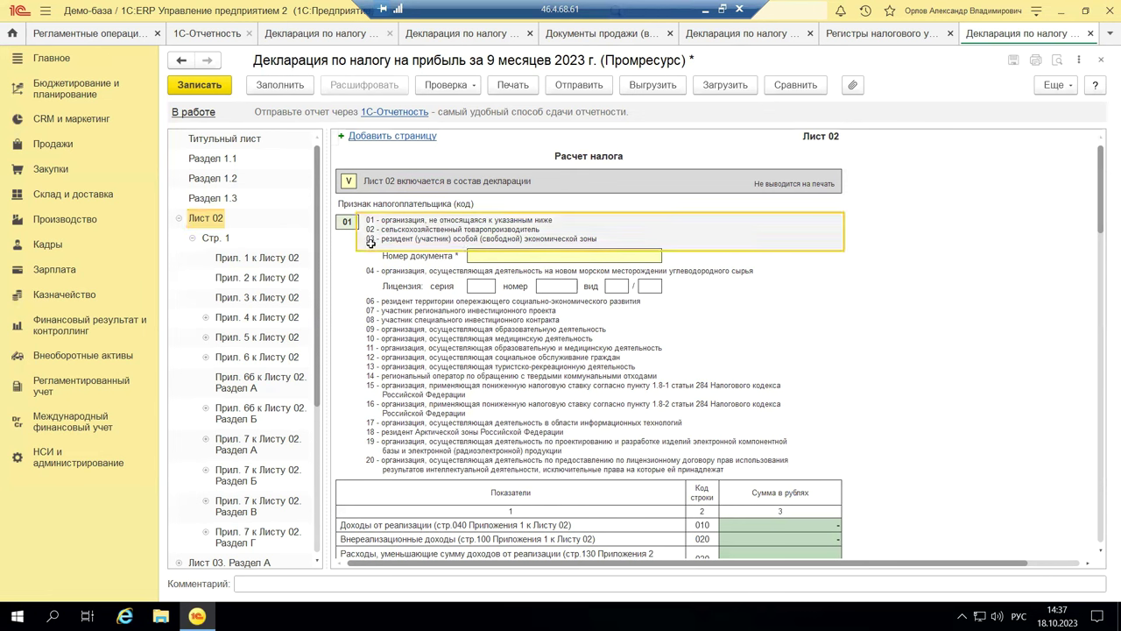
left_click(479, 260)
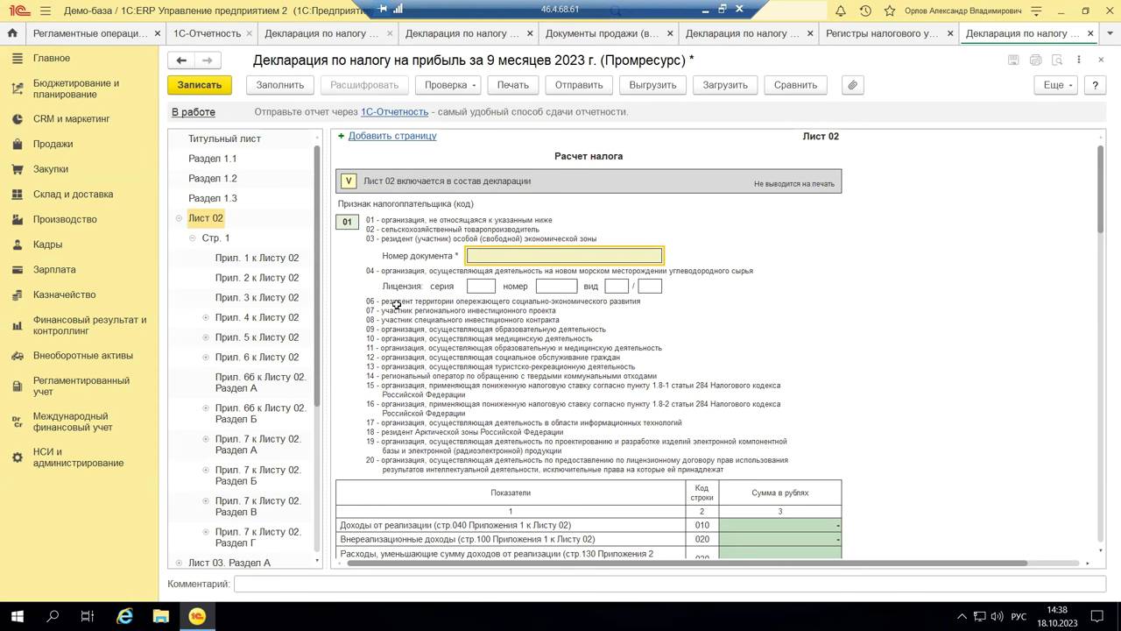
left_click(404, 327)
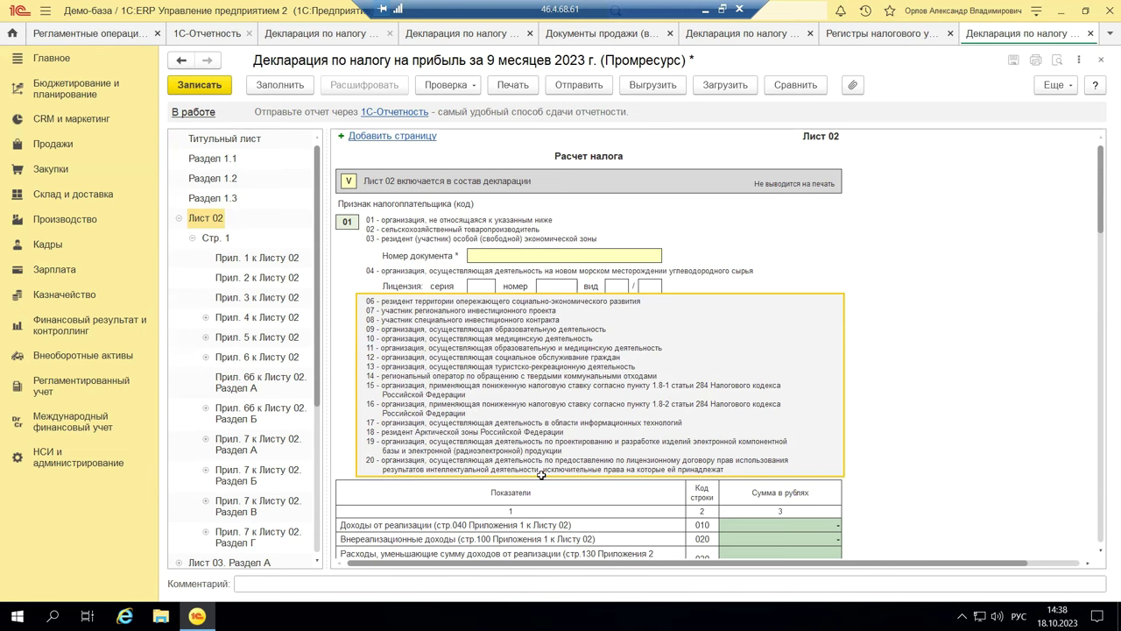
Step: Examine the tax calculation table of Лист 02, including tax rate lines 140, 150 and 160, and return to the taxpayer codes
scroll(542, 475, "down", 4)
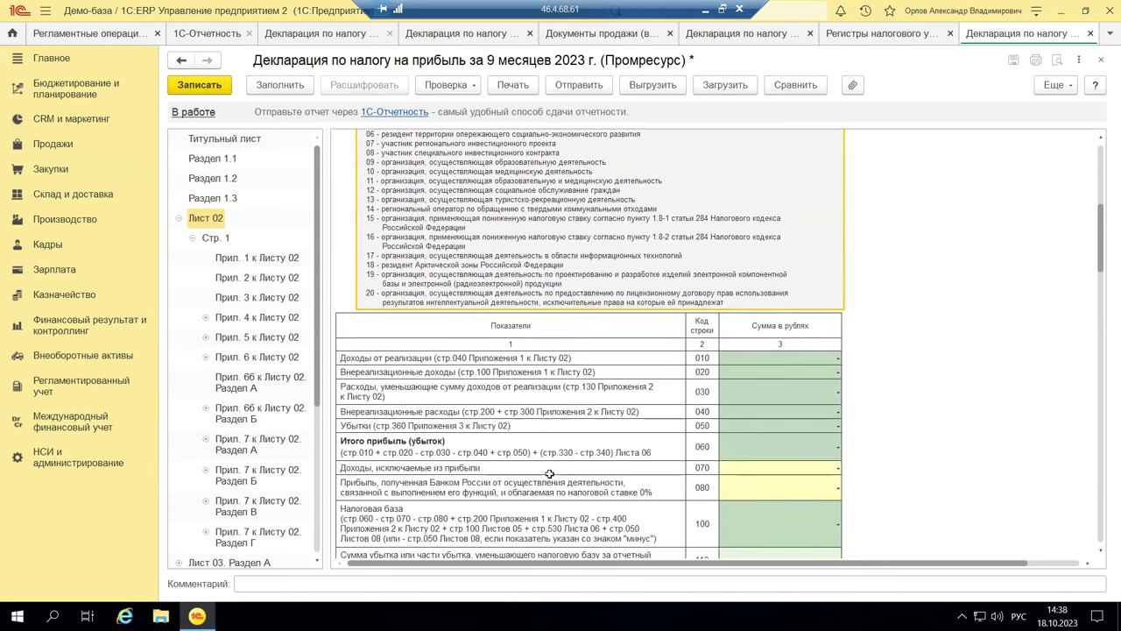
scroll(549, 475, "down", 5)
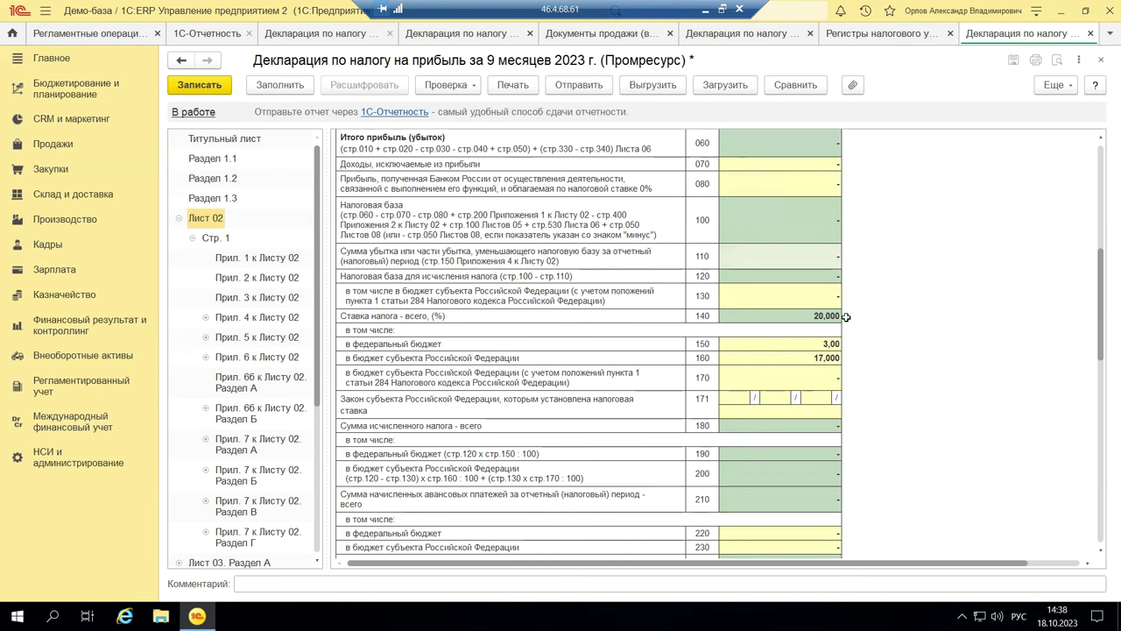
left_click(820, 317)
left_click(801, 345)
left_click(798, 359)
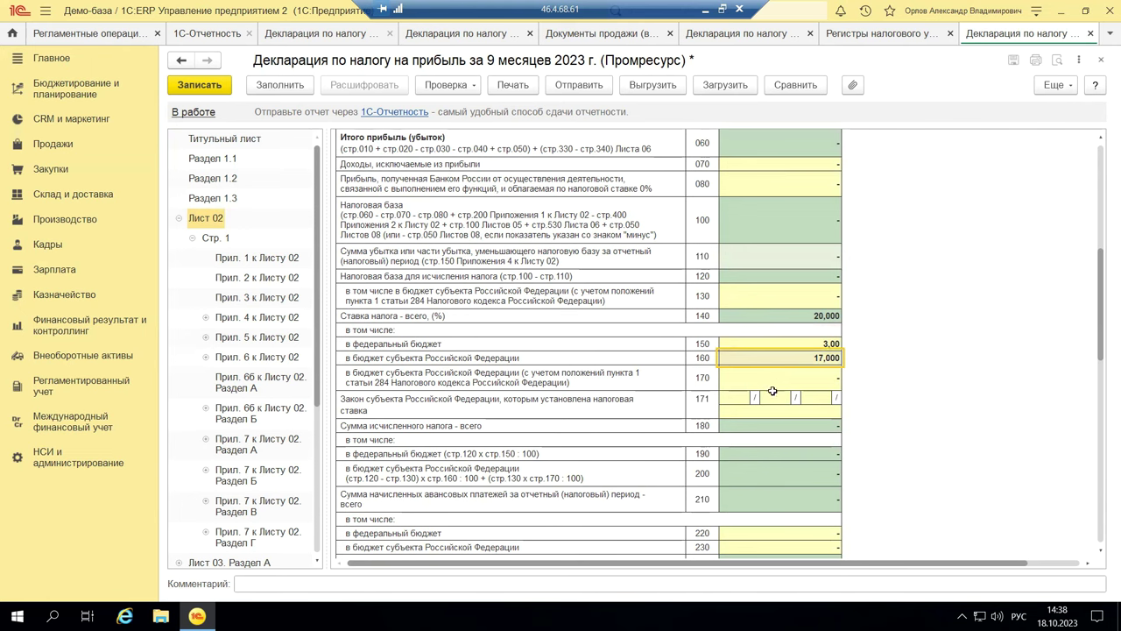
scroll(443, 250, "up", 10)
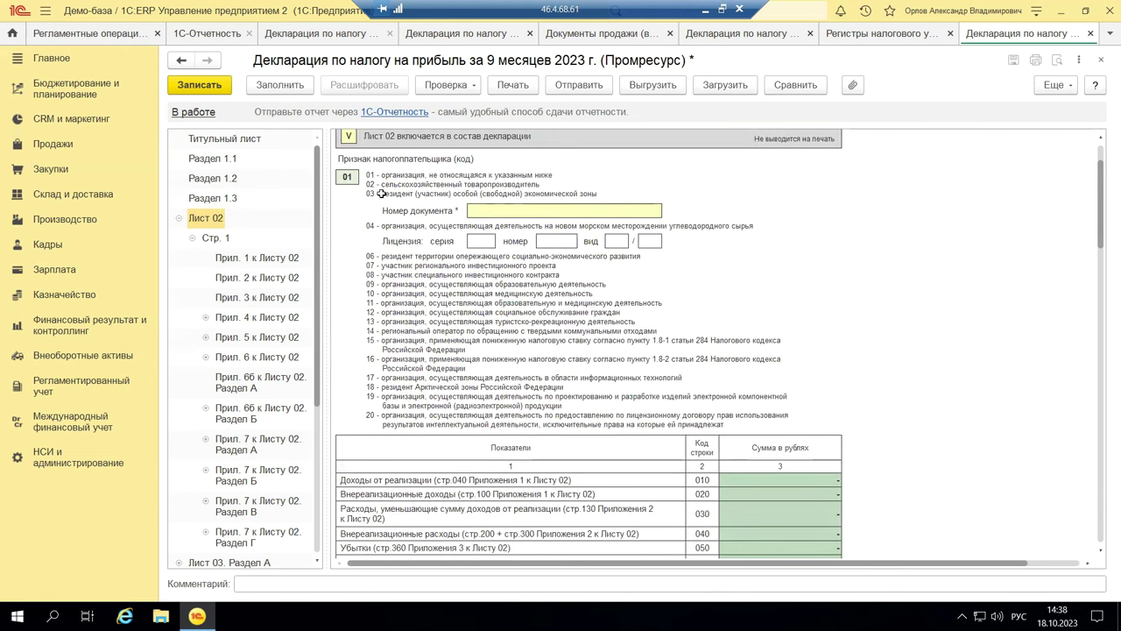
Step: Review the tax calculation lines of Лист 02, and switch to PowerPoint to read the slide on how to fill in Лист 02
scroll(513, 271, "down", 1)
scroll(517, 280, "down", 5)
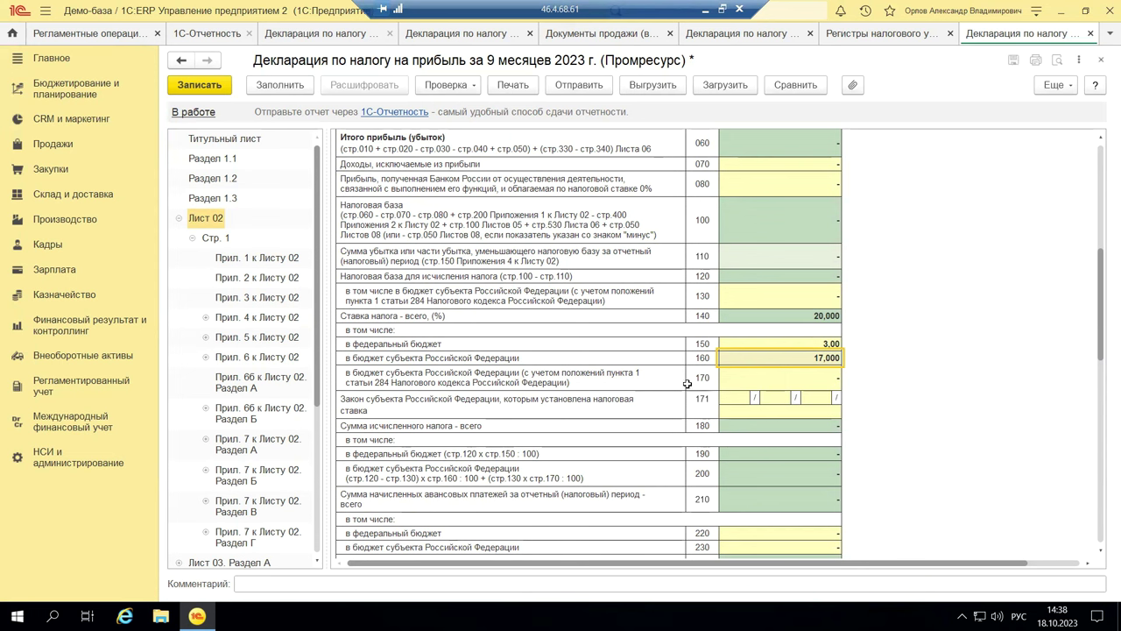
left_click(706, 11)
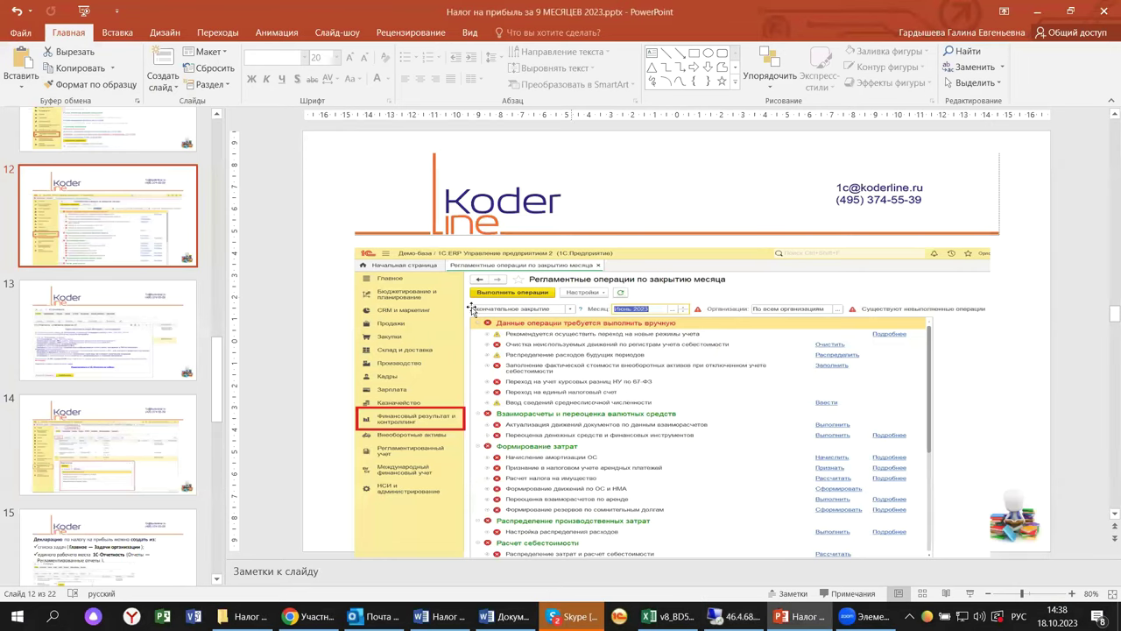
left_click(85, 571)
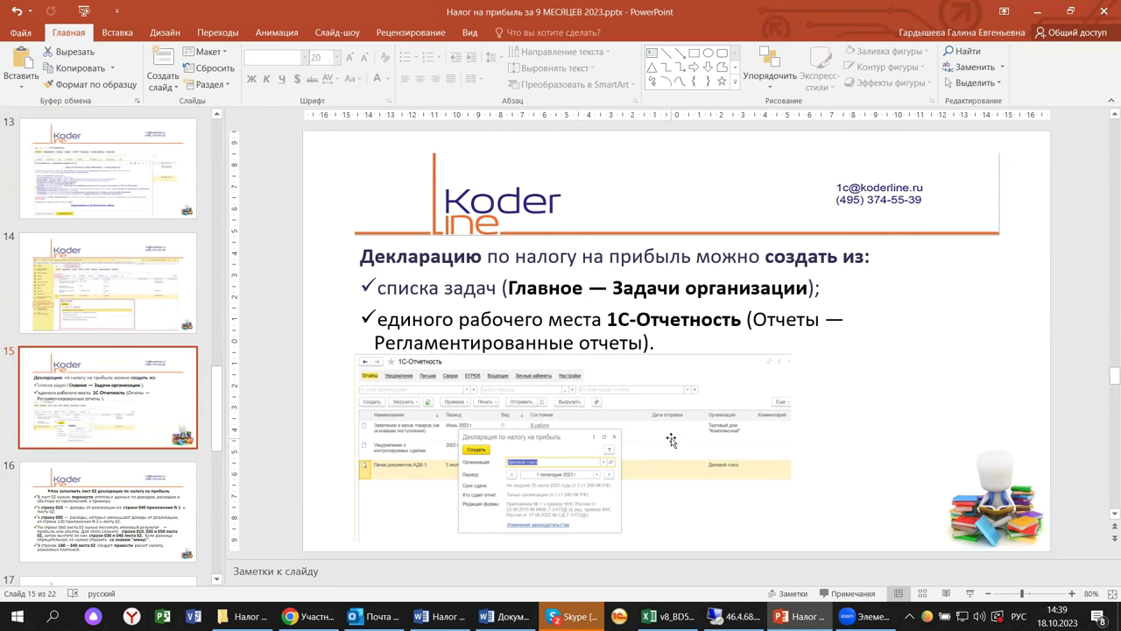
scroll(454, 412, "down", 2)
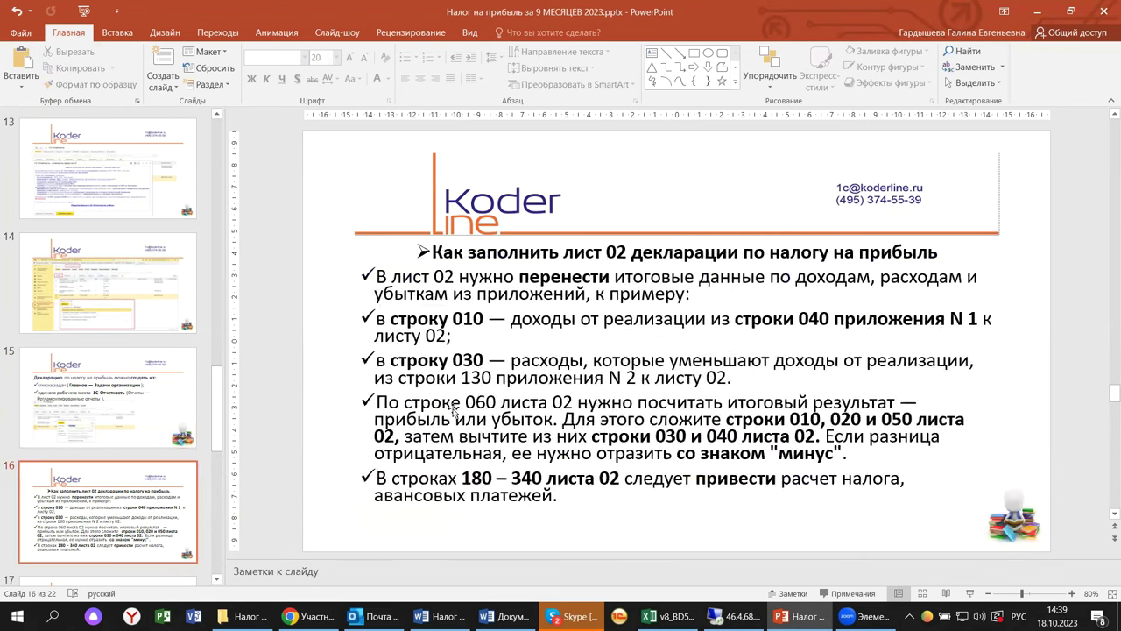
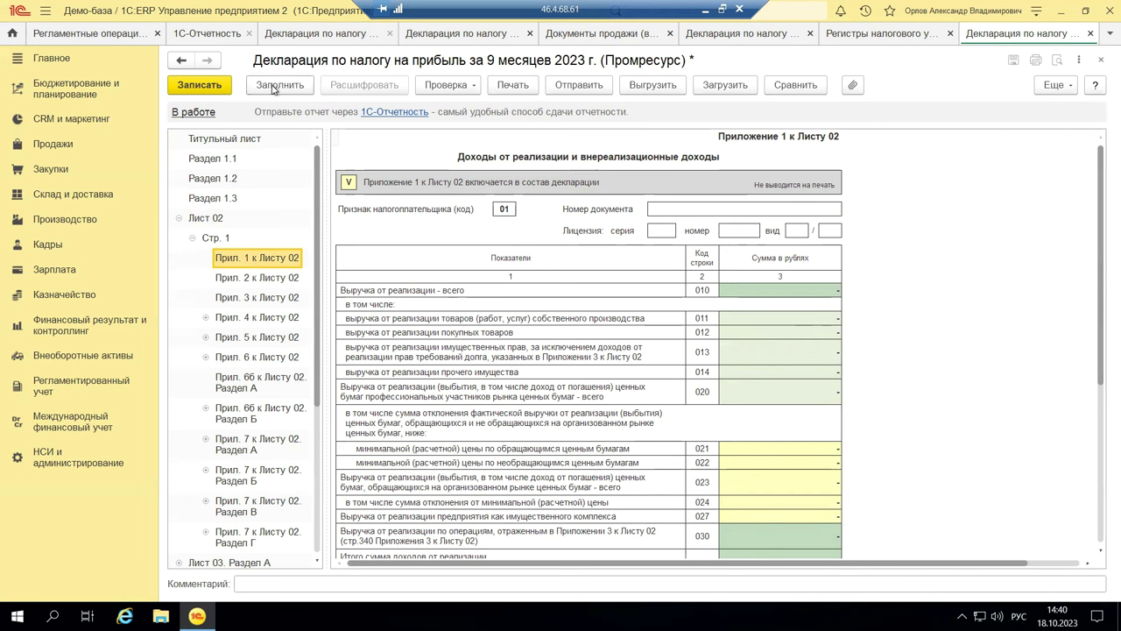
Step: Fill the declaration automatically from the accounting data and check the income, expense and profit lines of Лист 02
left_click(273, 85)
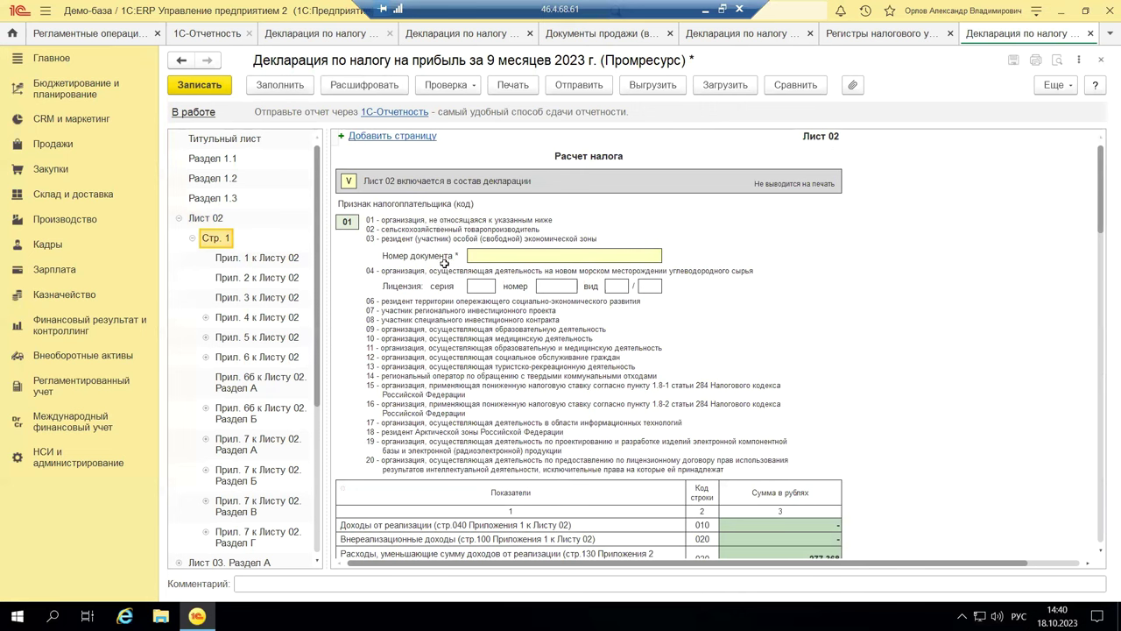
scroll(462, 299, "down", 2)
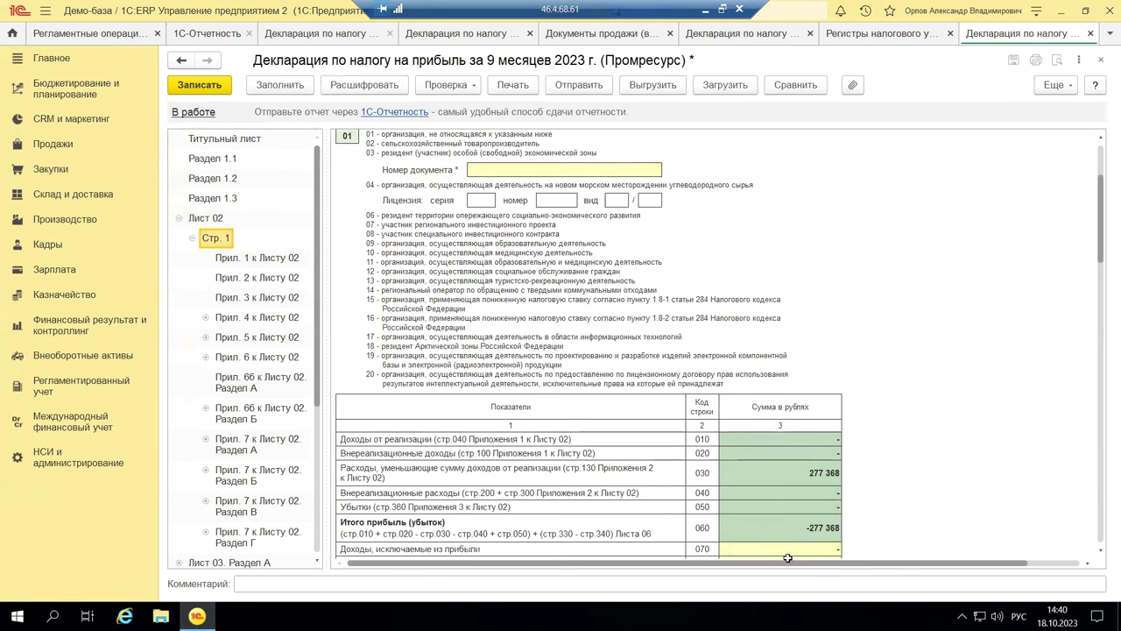
Step: In Прил. 1 к Листу 02, set line 011, revenue from sales of own-produced goods, to 50 000
left_click(245, 260)
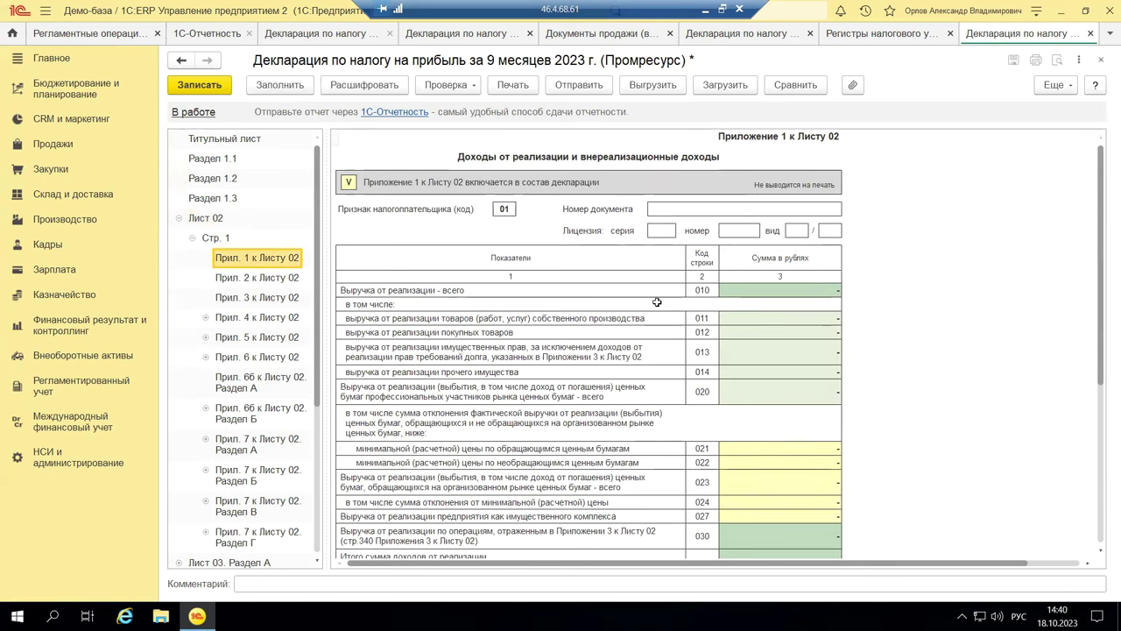
double_click(734, 331)
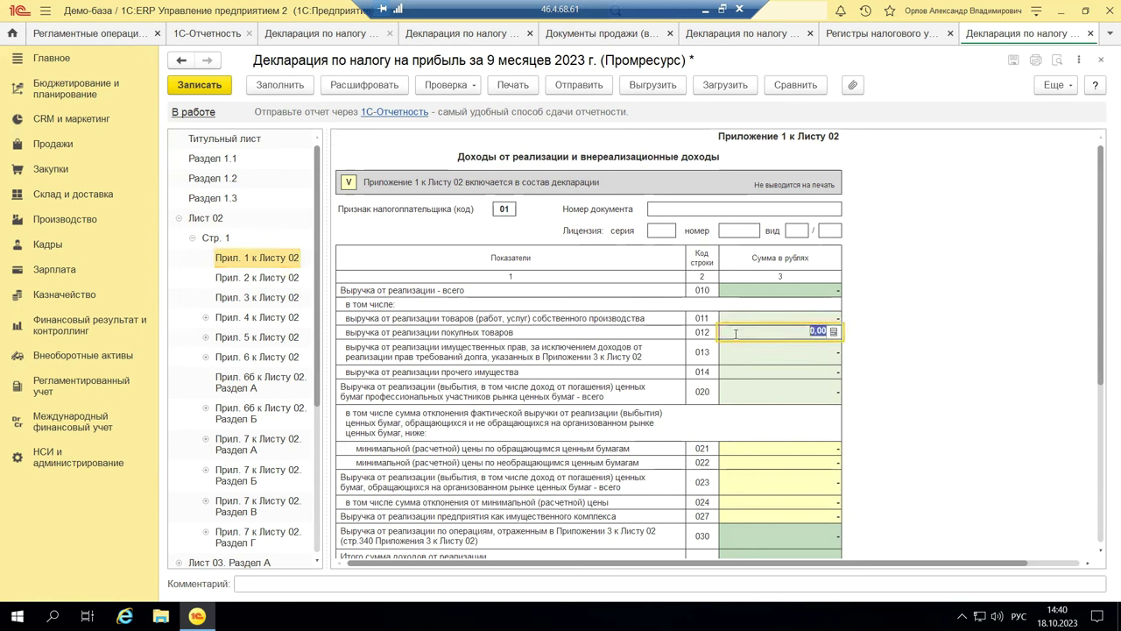
double_click(751, 318)
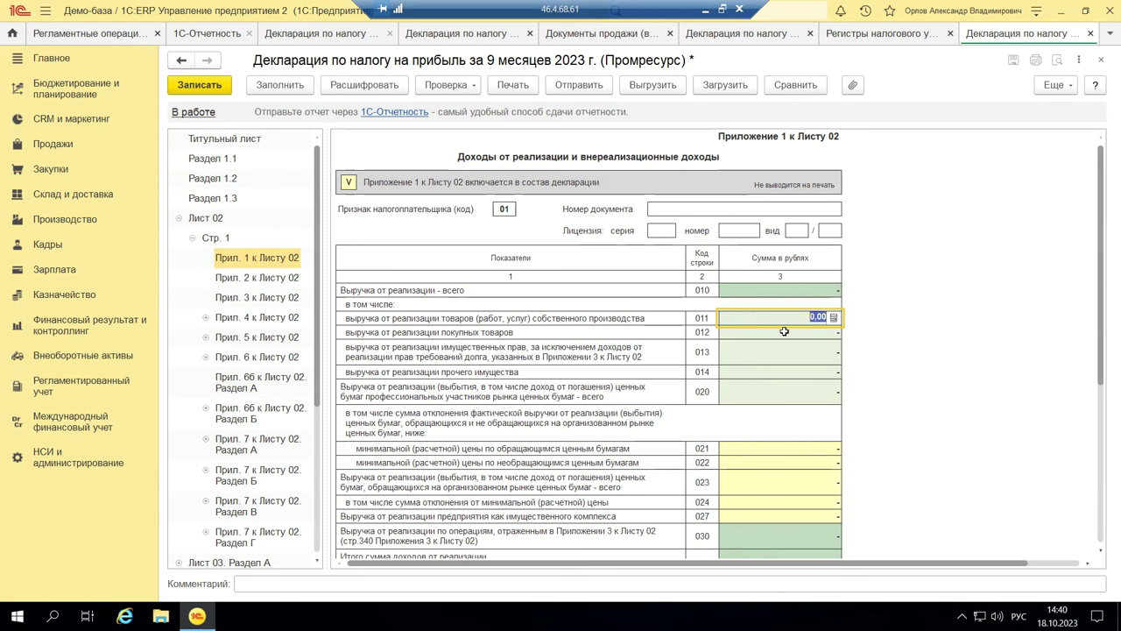
type("50 000")
left_click(784, 331)
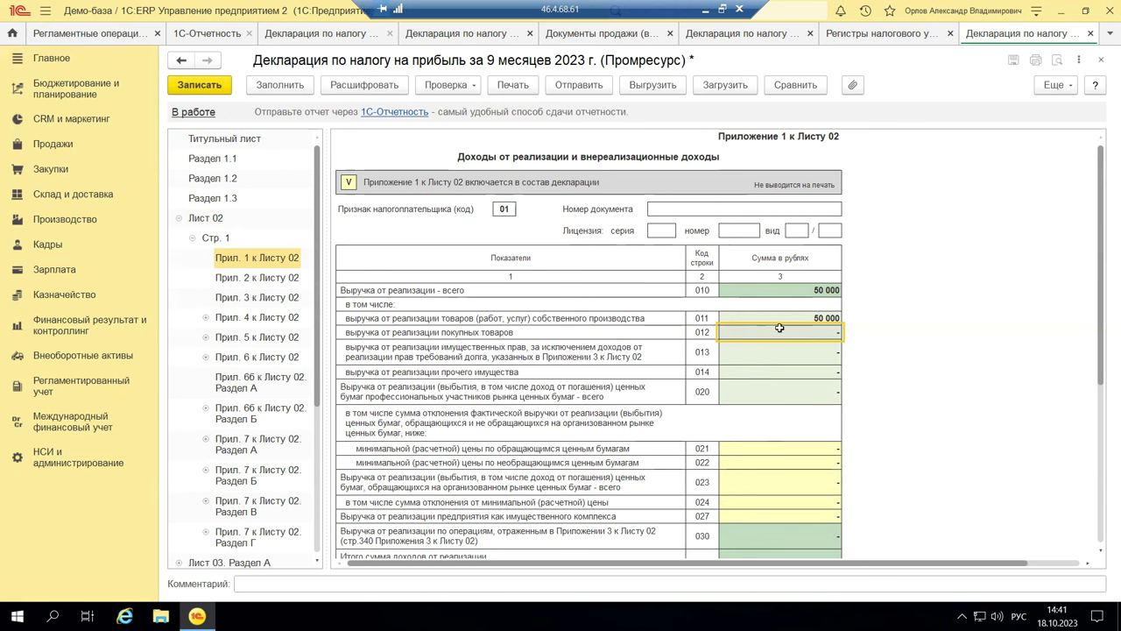
Step: Check on Стр. 1 of Лист 02 how the entered revenue carries into line 010, the total profit and the tax base
left_click(213, 238)
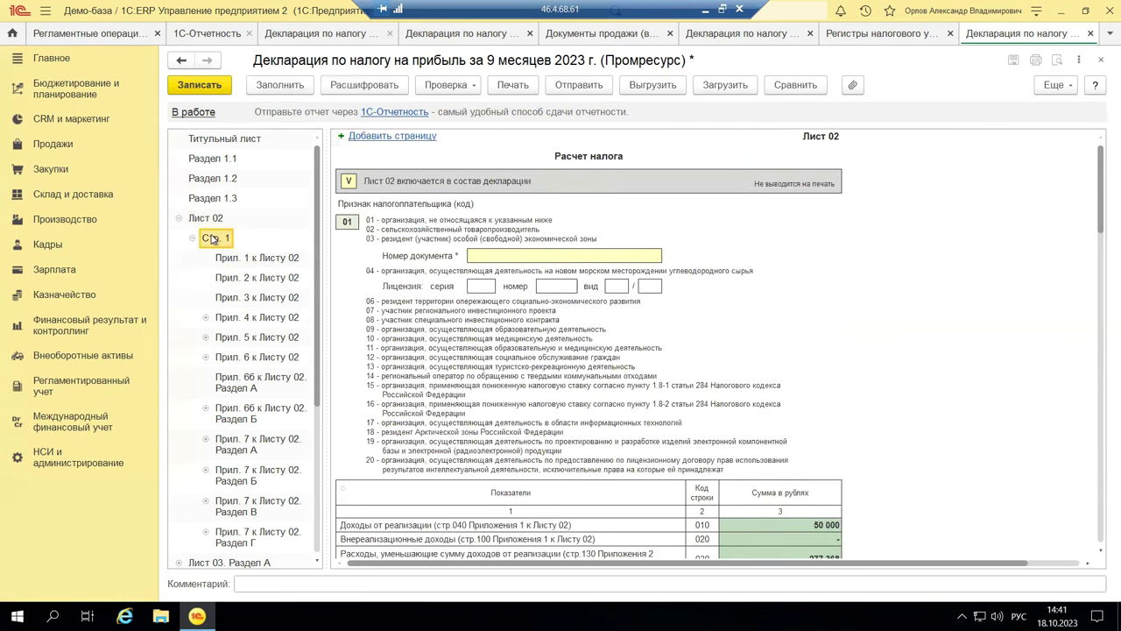
scroll(821, 450, "down", 4)
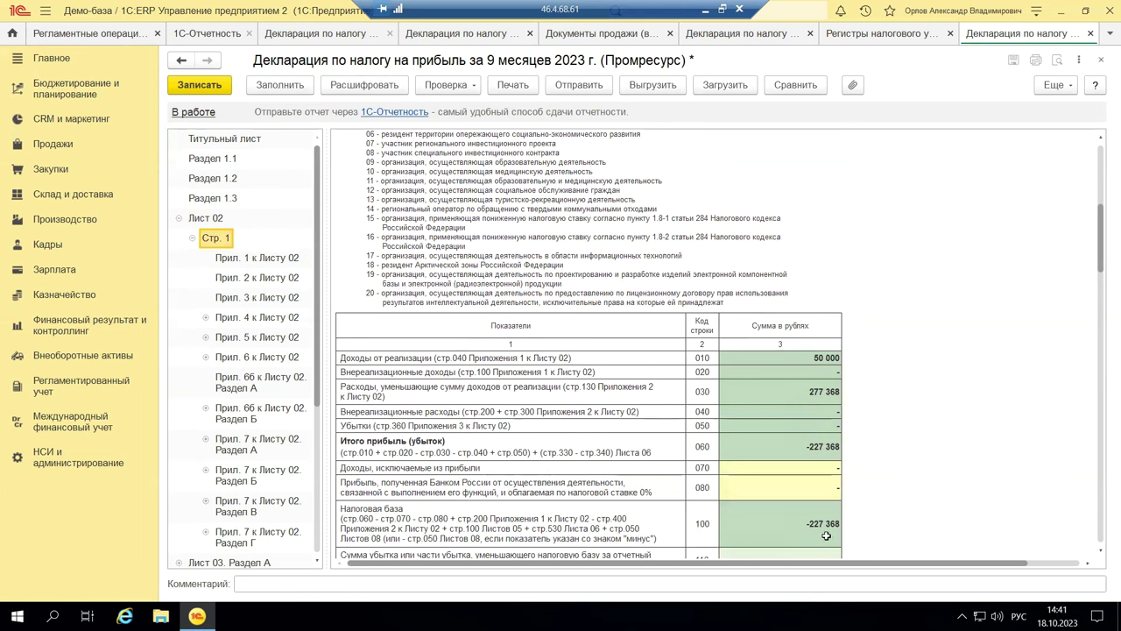
left_click(788, 354)
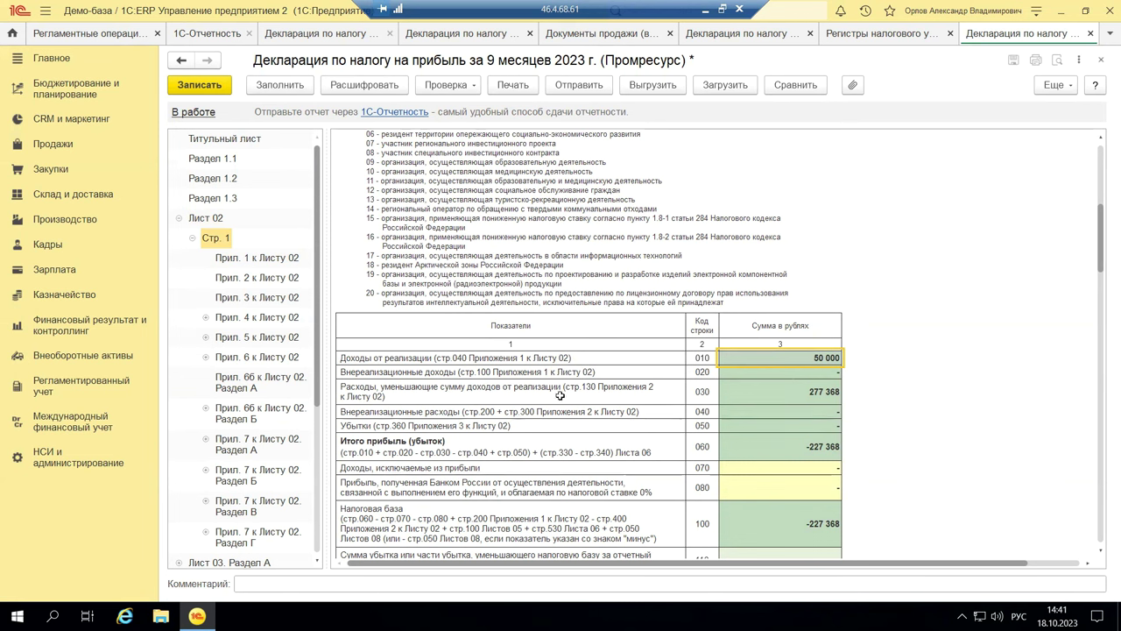
Step: Open Прил. 2 к Листу 02 and review the direct and indirect expense lines, including capital investment line 042
left_click(256, 280)
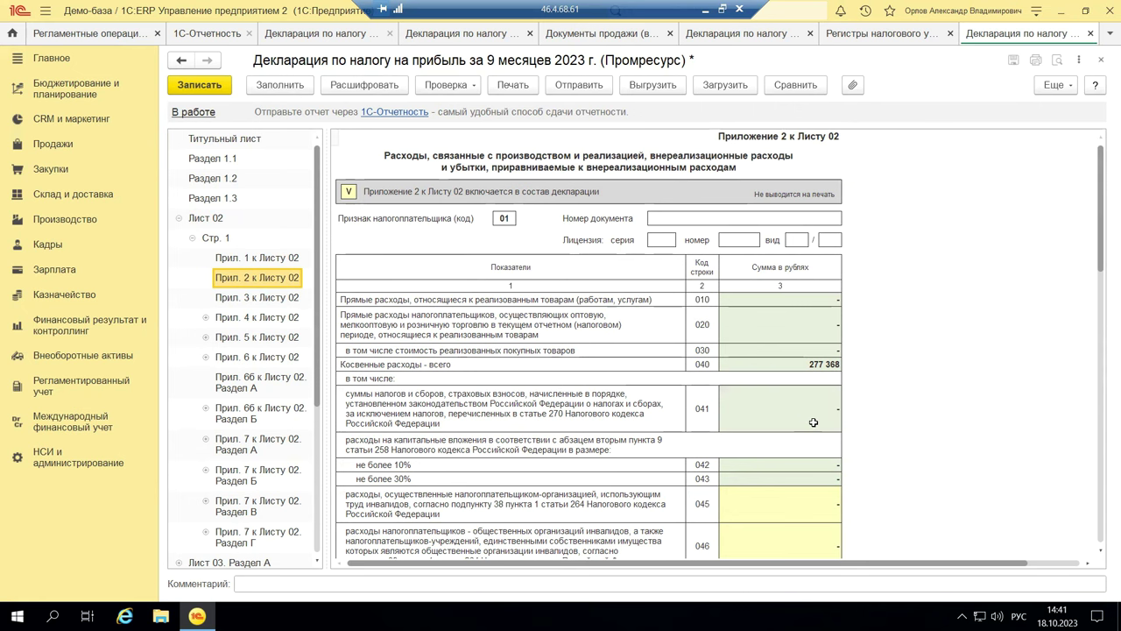
scroll(813, 422, "down", 1)
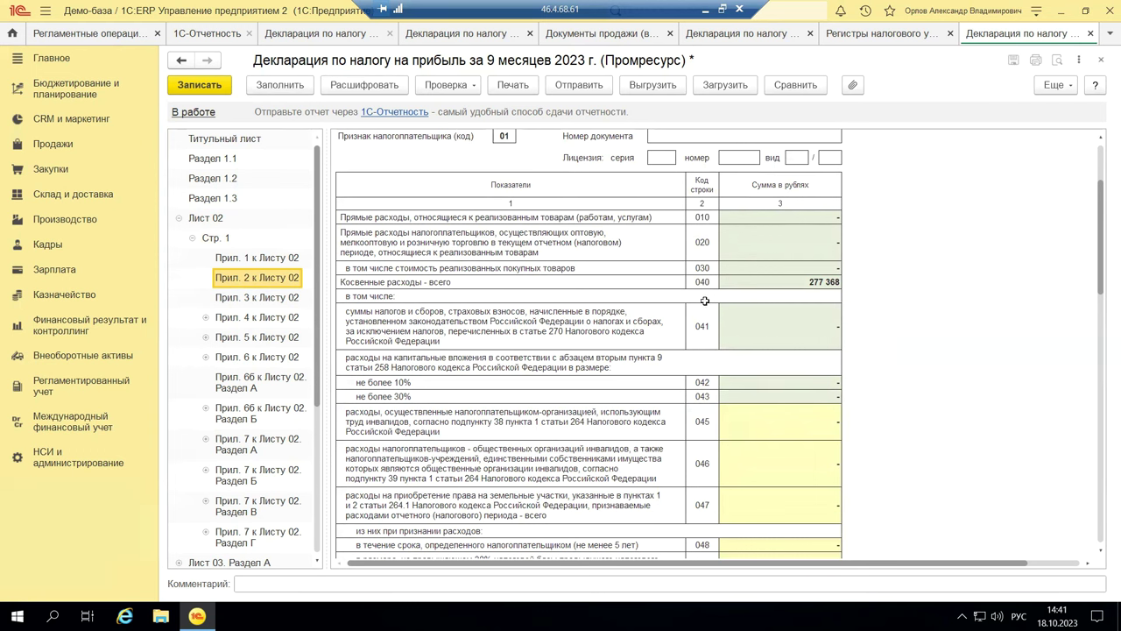
left_click(783, 382)
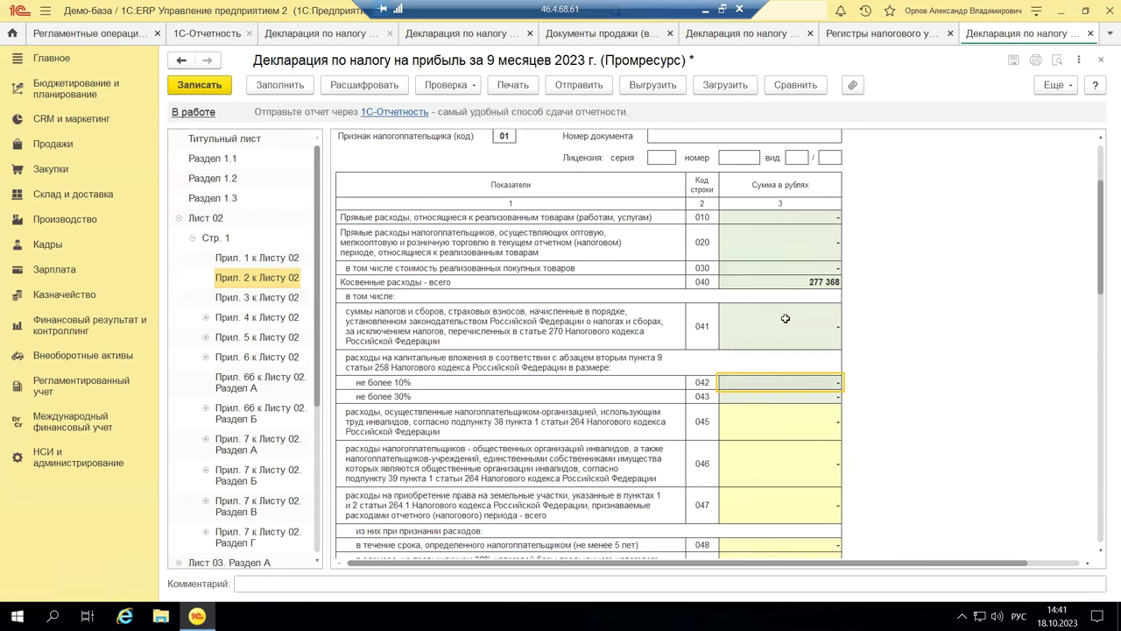
scroll(803, 443, "down", 1)
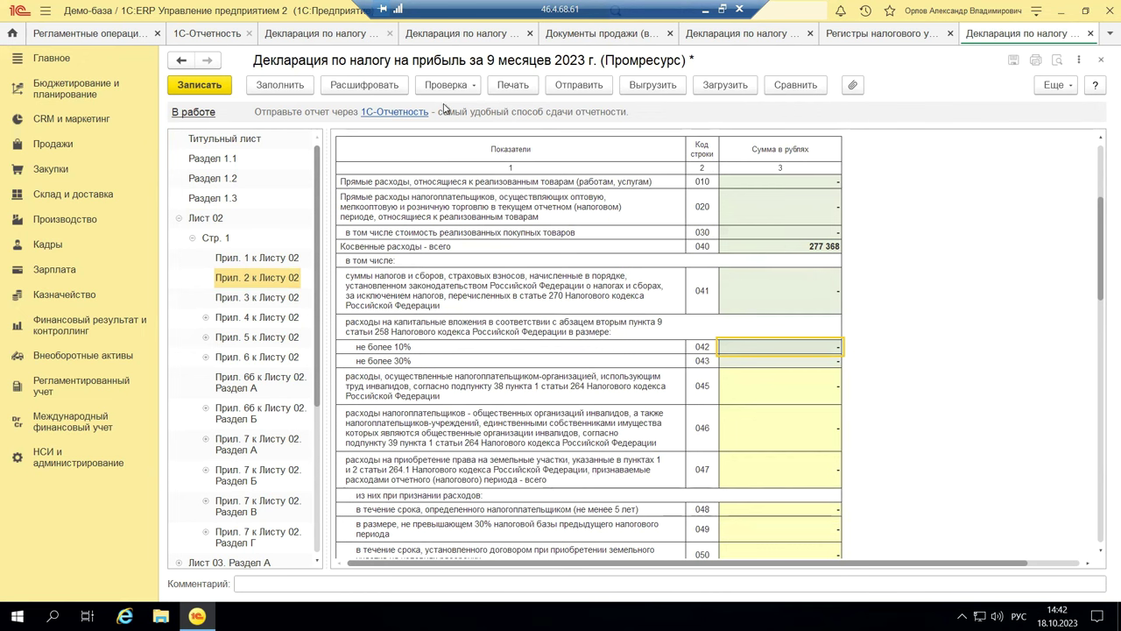
Step: View the breakdown of line 040, indirect expenses, in Прил. 2 к Листу 02 and close it
left_click(792, 246)
left_click(365, 87)
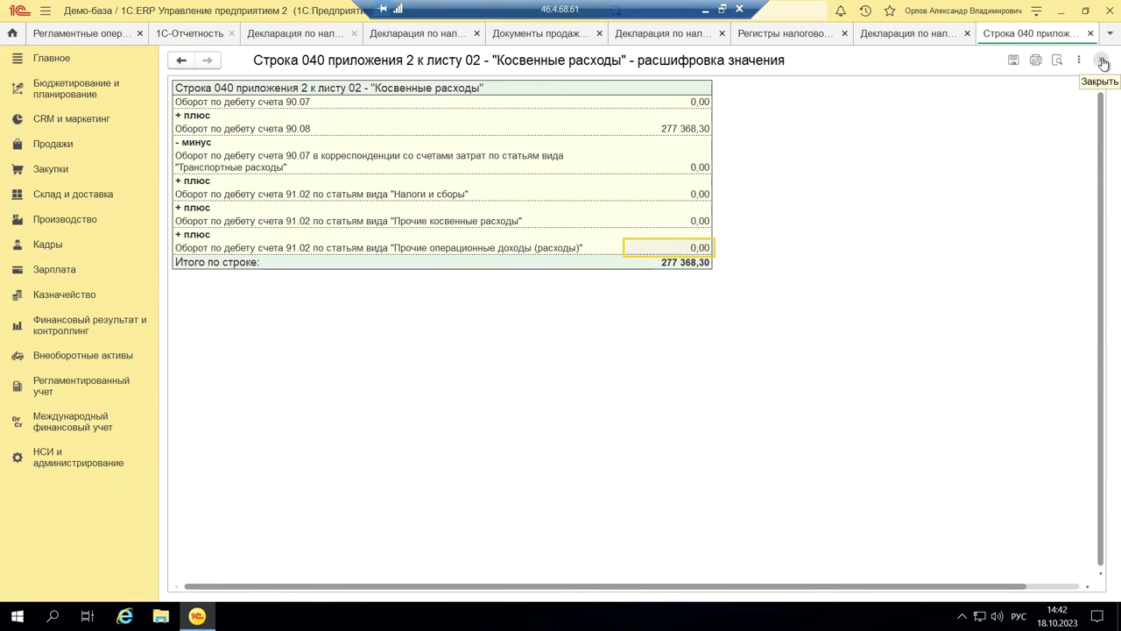
left_click(1102, 61)
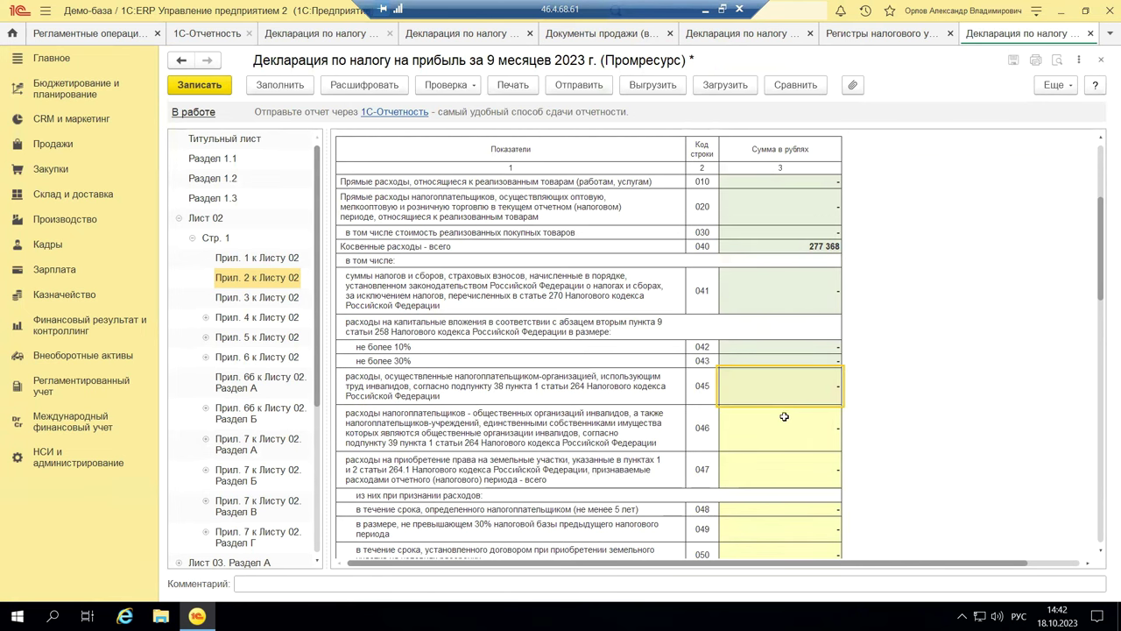
Step: Examine the remaining lines of Прил. 2 down to the depreciation method options in line 135, and switch to the PowerPoint slide on past losses
scroll(857, 433, "down", 3)
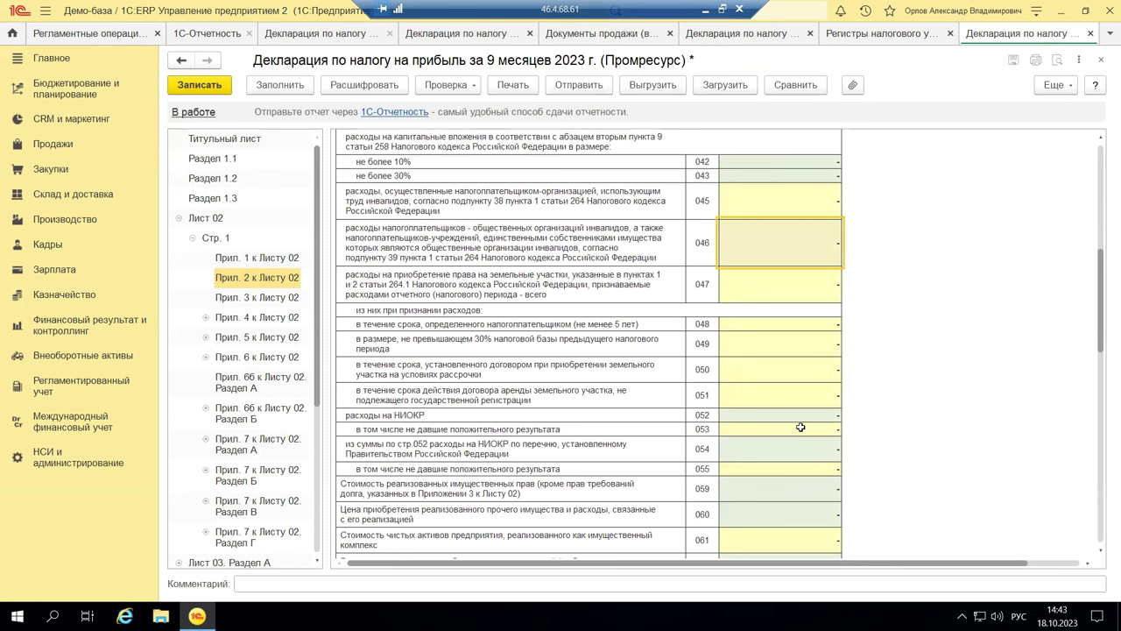
scroll(811, 422, "down", 10)
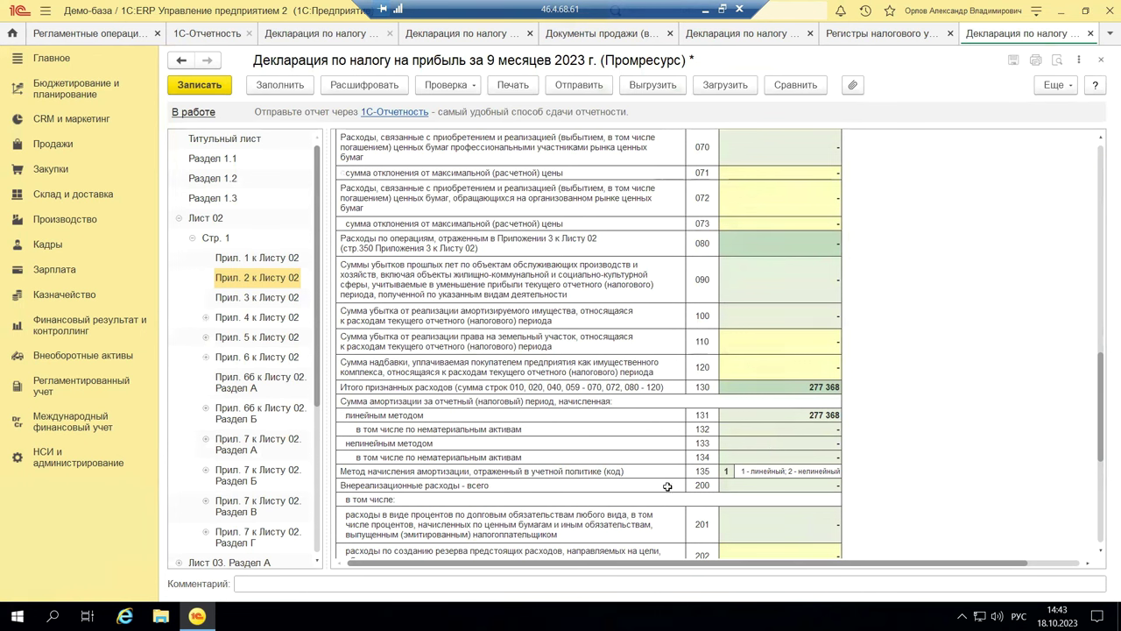
left_click(565, 474)
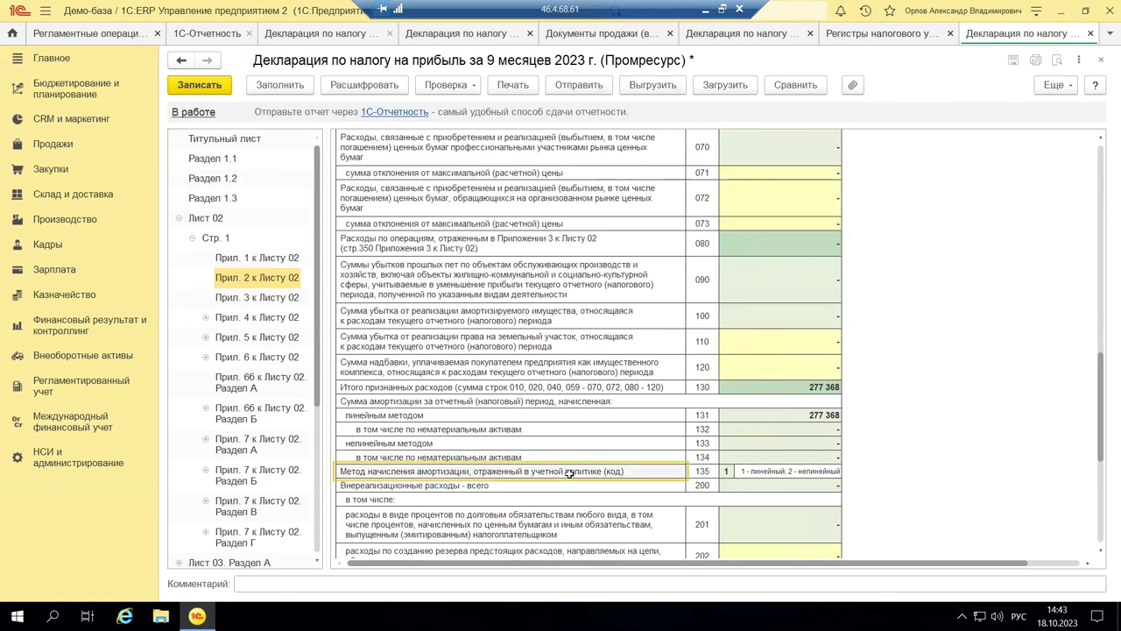
left_click(753, 470)
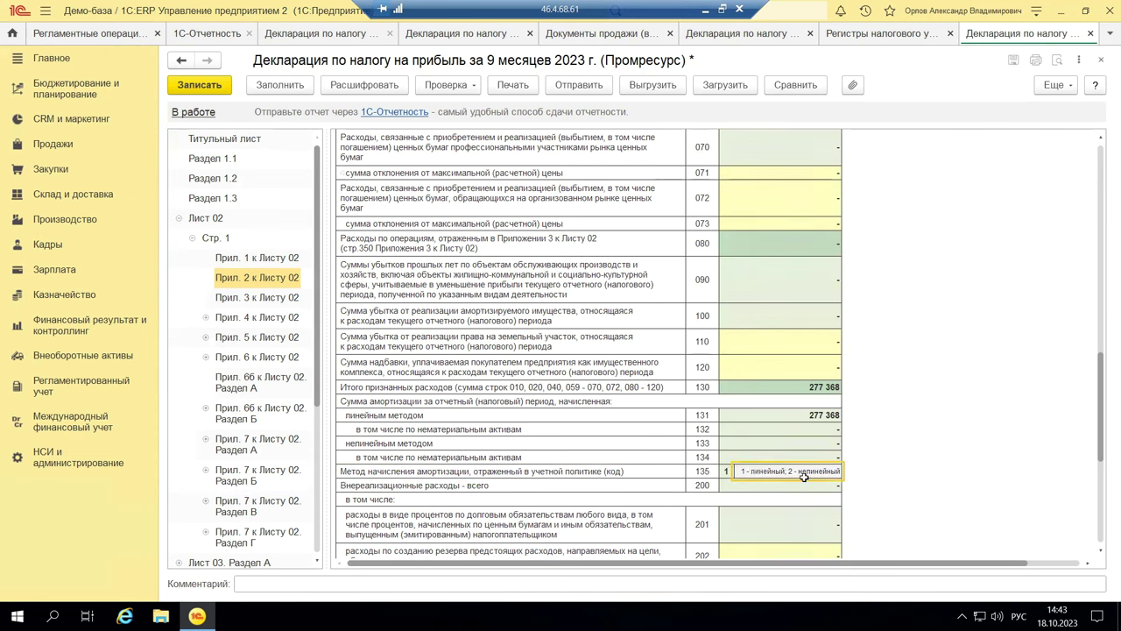
left_click(738, 473)
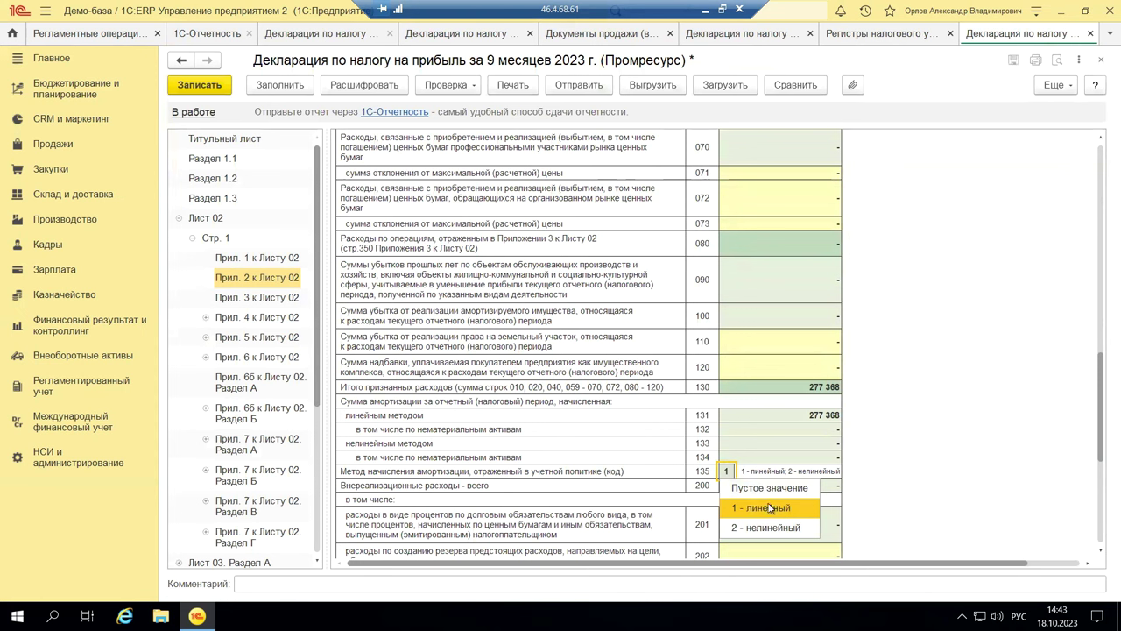
left_click(934, 463)
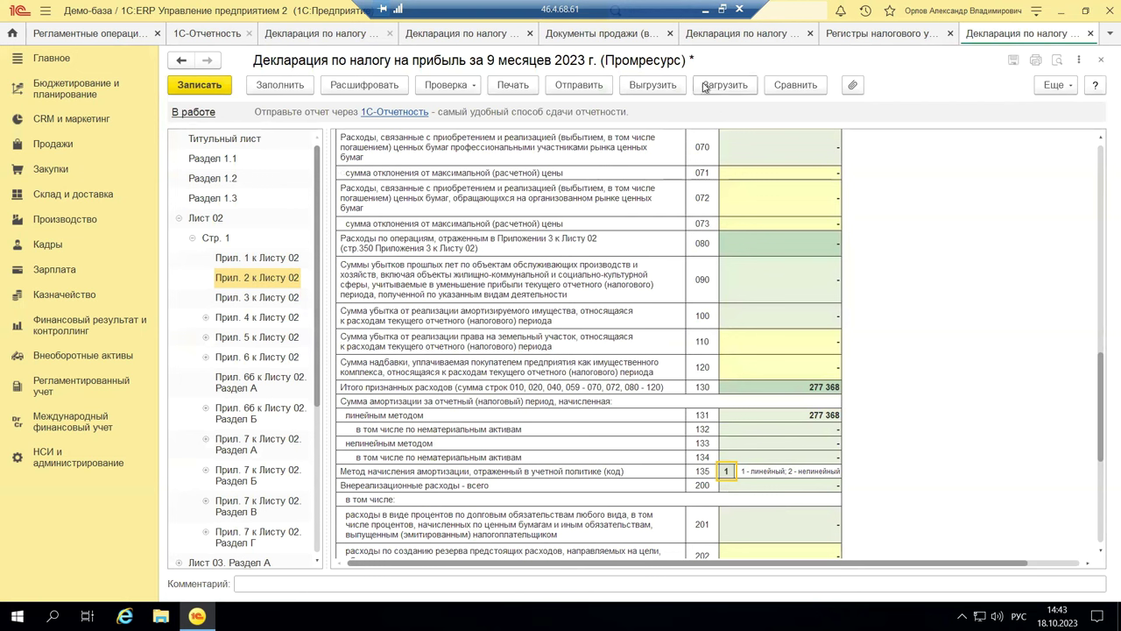
left_click(705, 9)
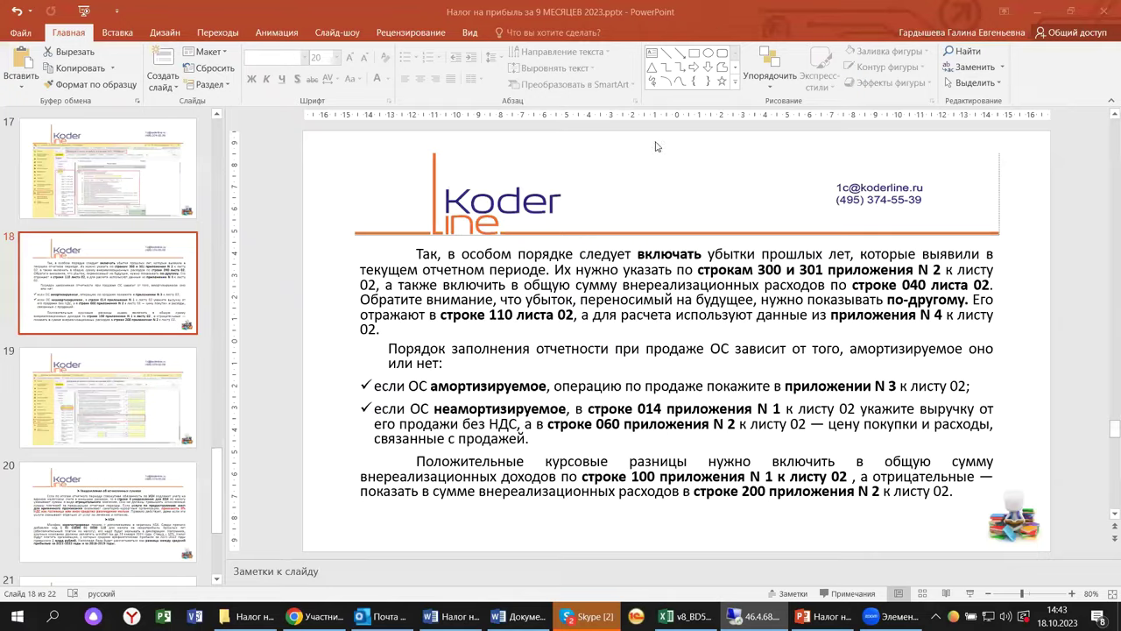
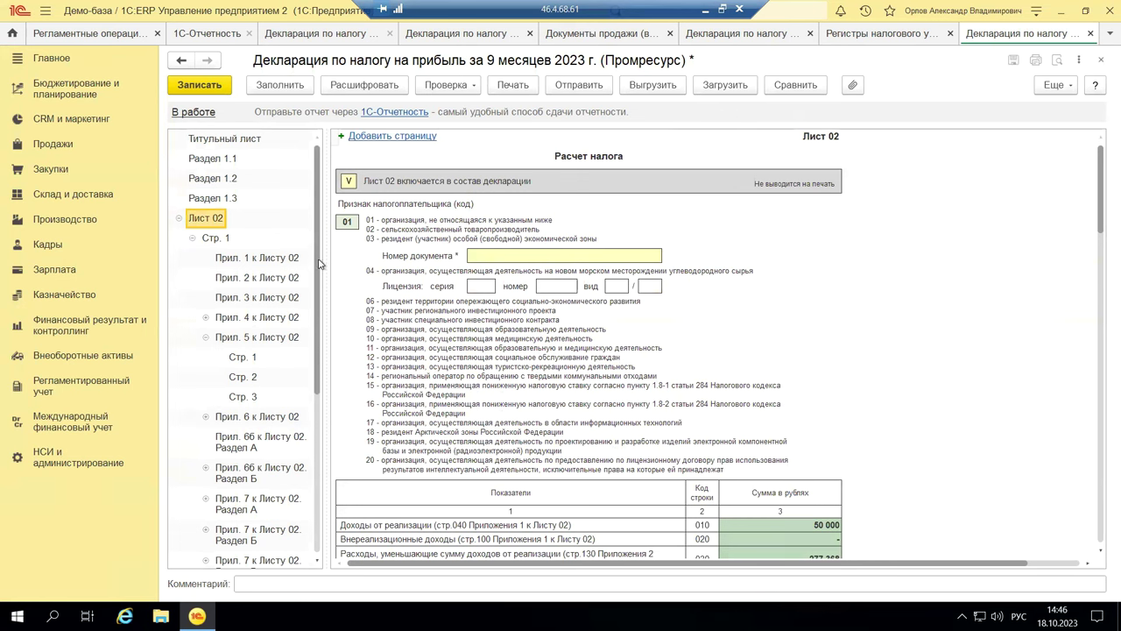
Step: Look through the declaration's section list and open Стр. 1 of Прил. 5 к Листу 02, the tax distribution for separate divisions
scroll(292, 327, "down", 3)
scroll(292, 328, "down", 2)
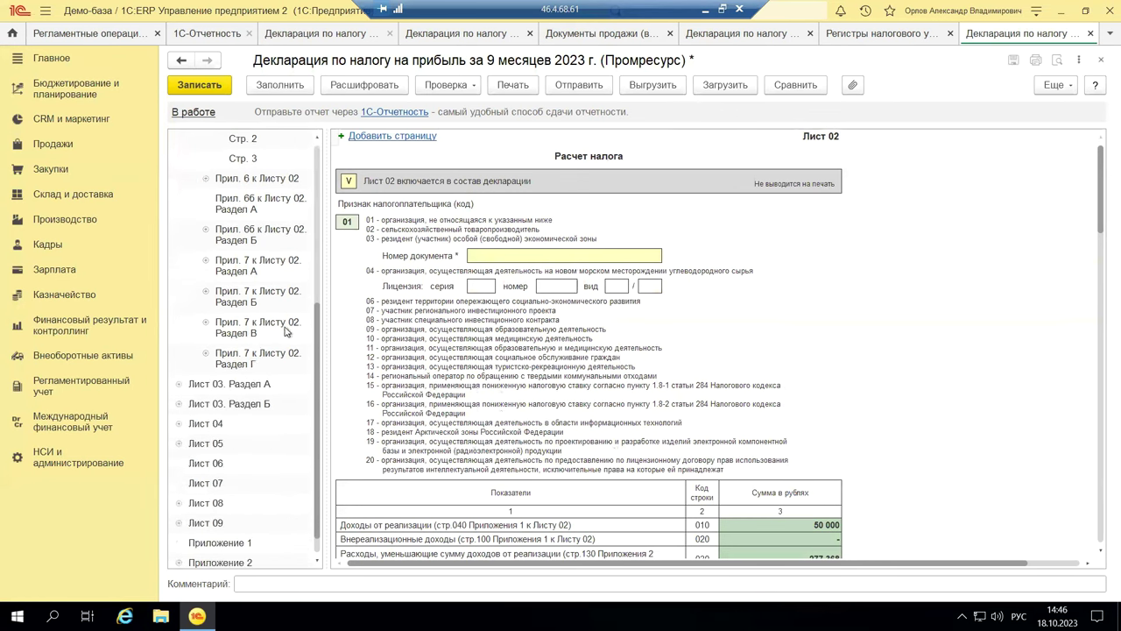
scroll(267, 316, "up", 4)
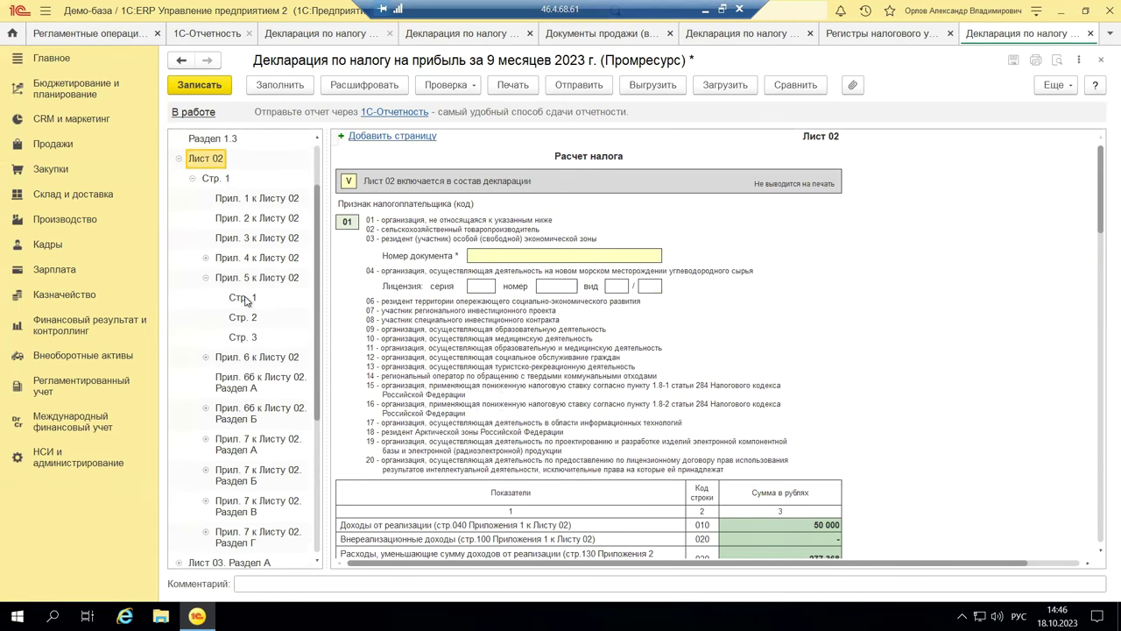
left_click(243, 298)
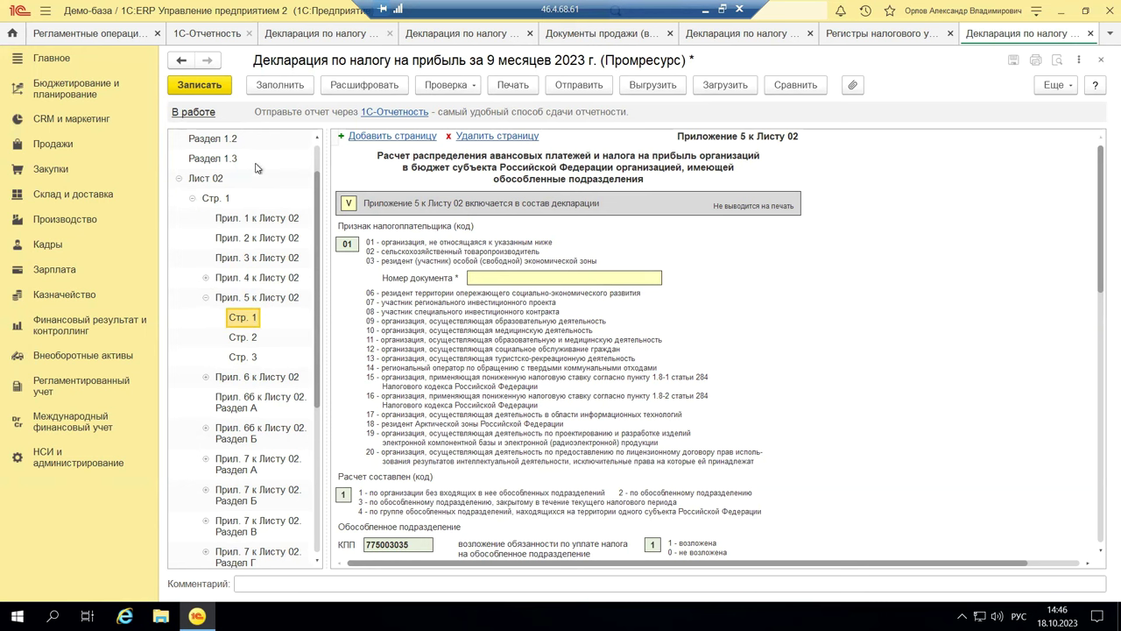
Step: Recheck the tax calculation on Стр. 1 of Лист 02, and save and close the declaration
left_click(217, 200)
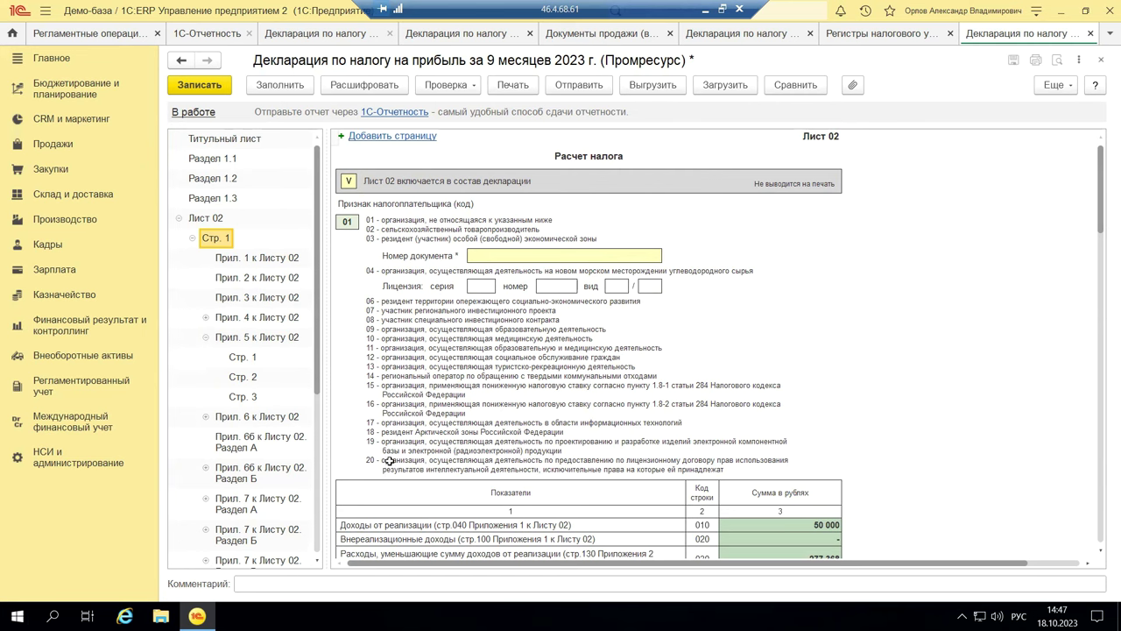
scroll(478, 490, "down", 5)
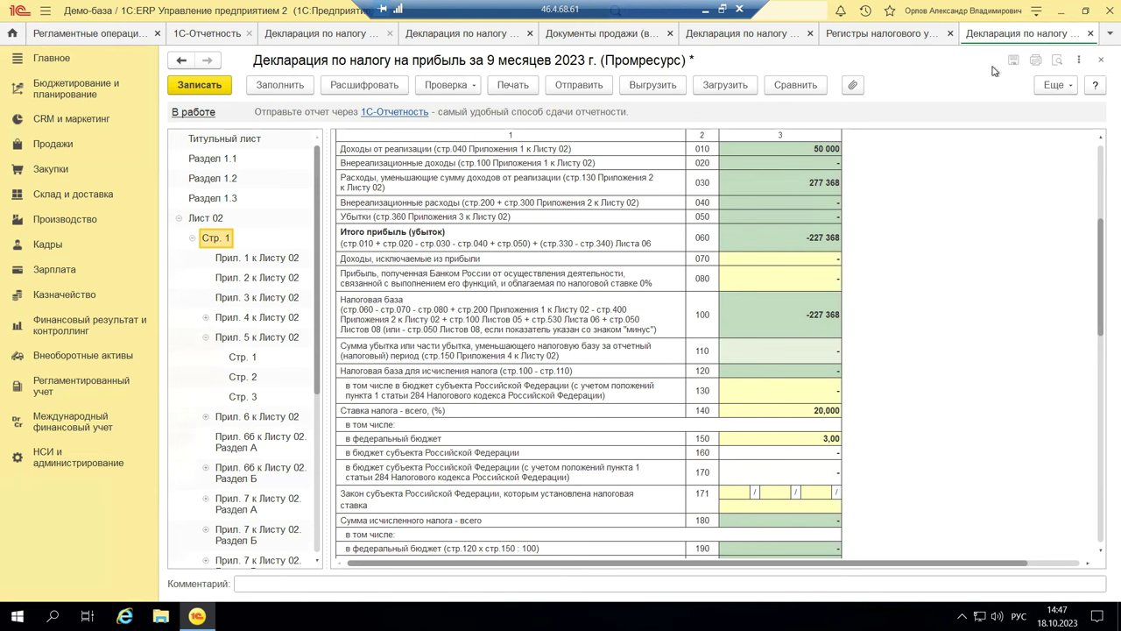
left_click(196, 88)
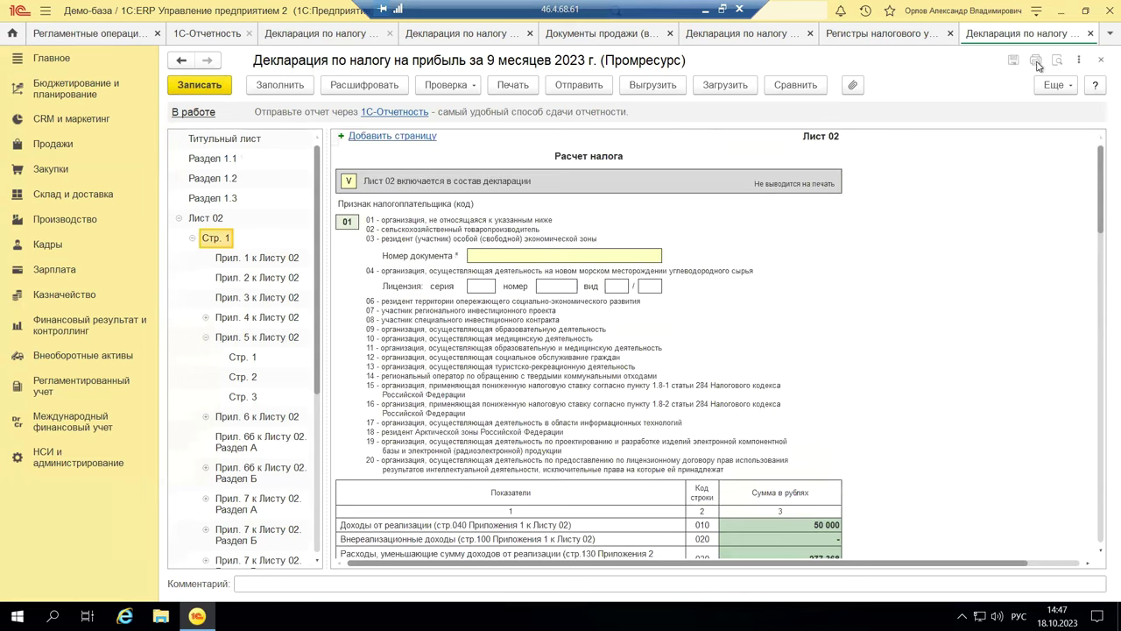
left_click(1100, 60)
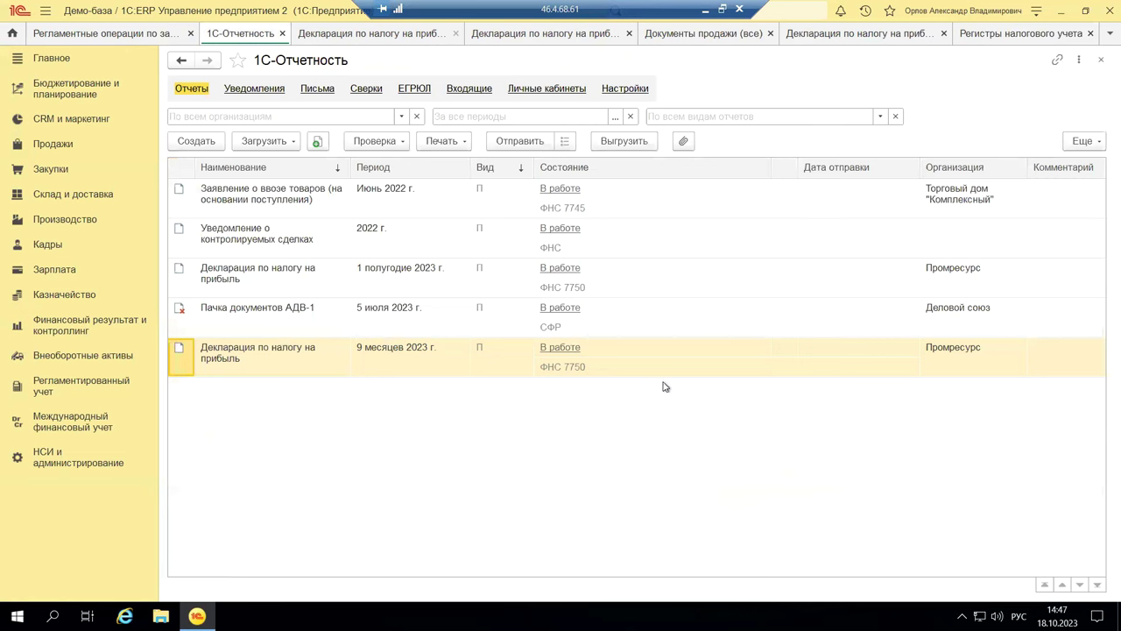
Step: View the available status options for the 9-month 2023 profit tax declaration of Промресурс without changing its status
left_click(215, 363)
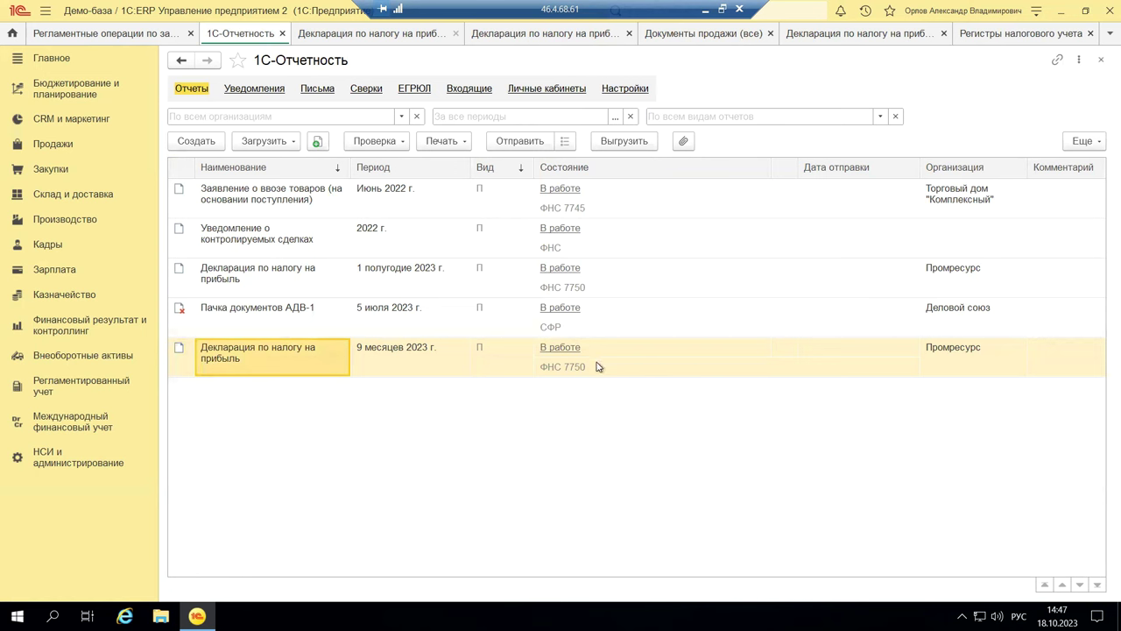
left_click(563, 350)
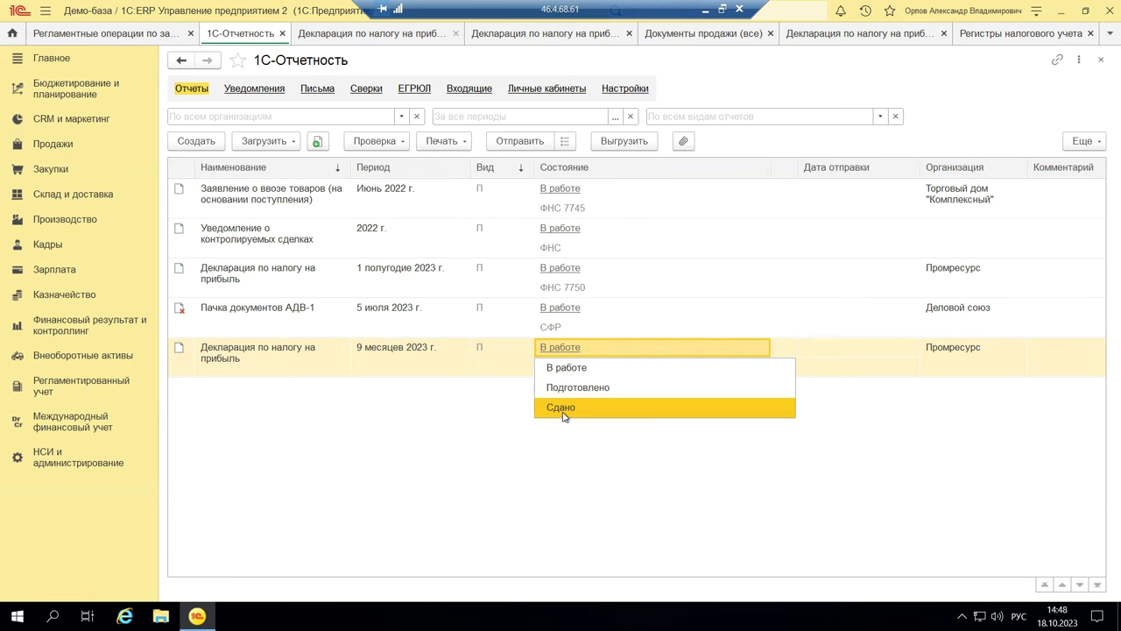
left_click(110, 386)
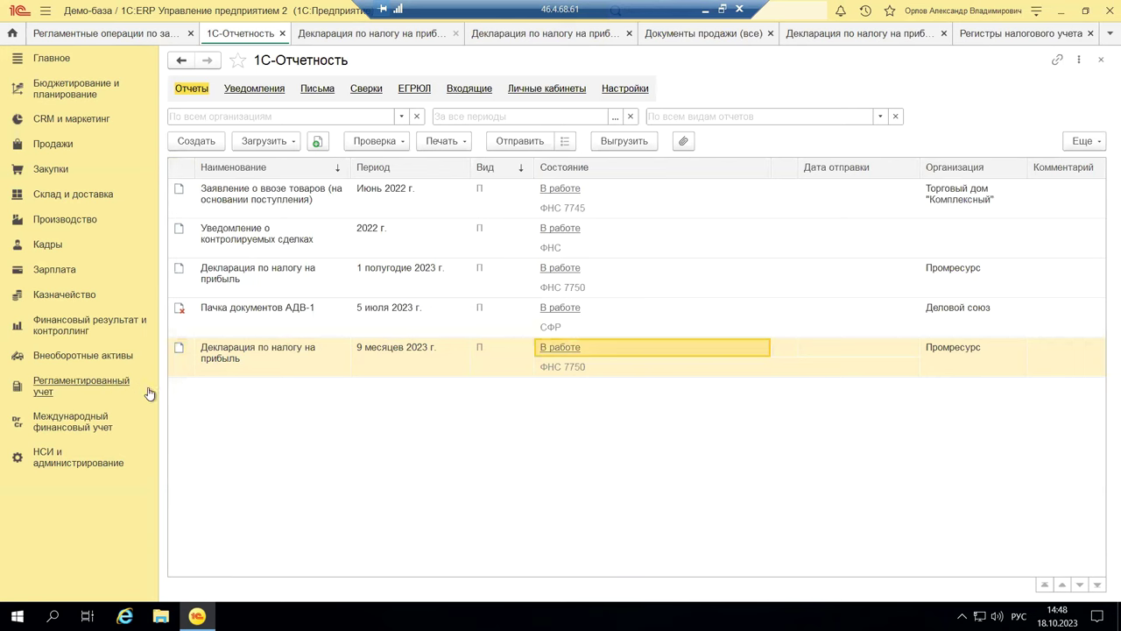
Step: Open the list of notifications, messages and statements in the regulated accounting section, and close the 1С-Отчетность page
left_click(40, 388)
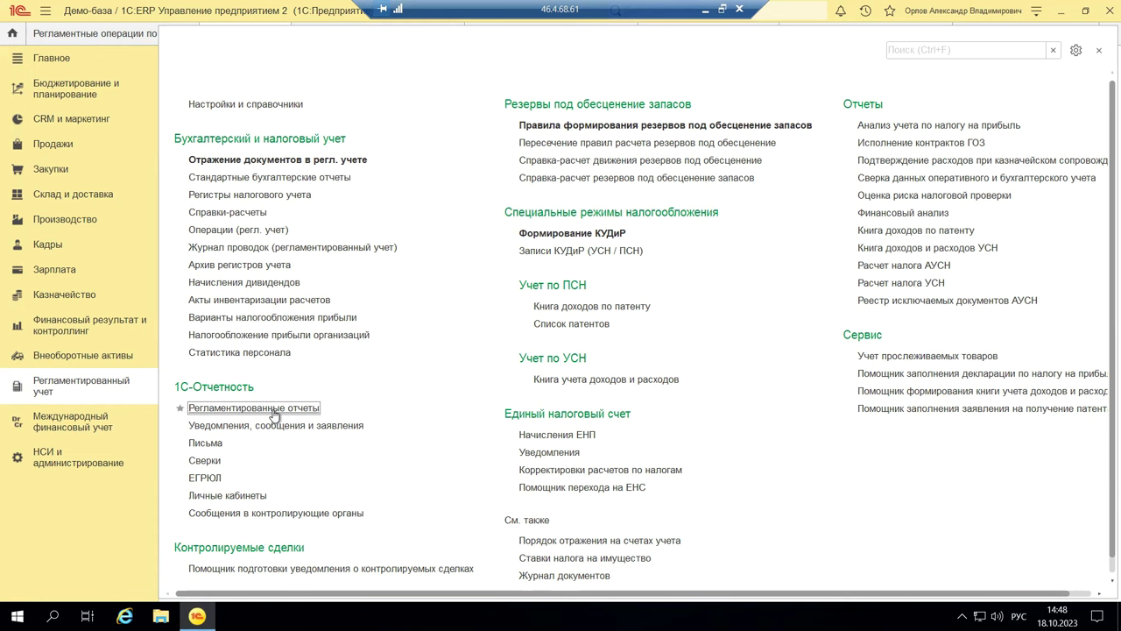
left_click(234, 427)
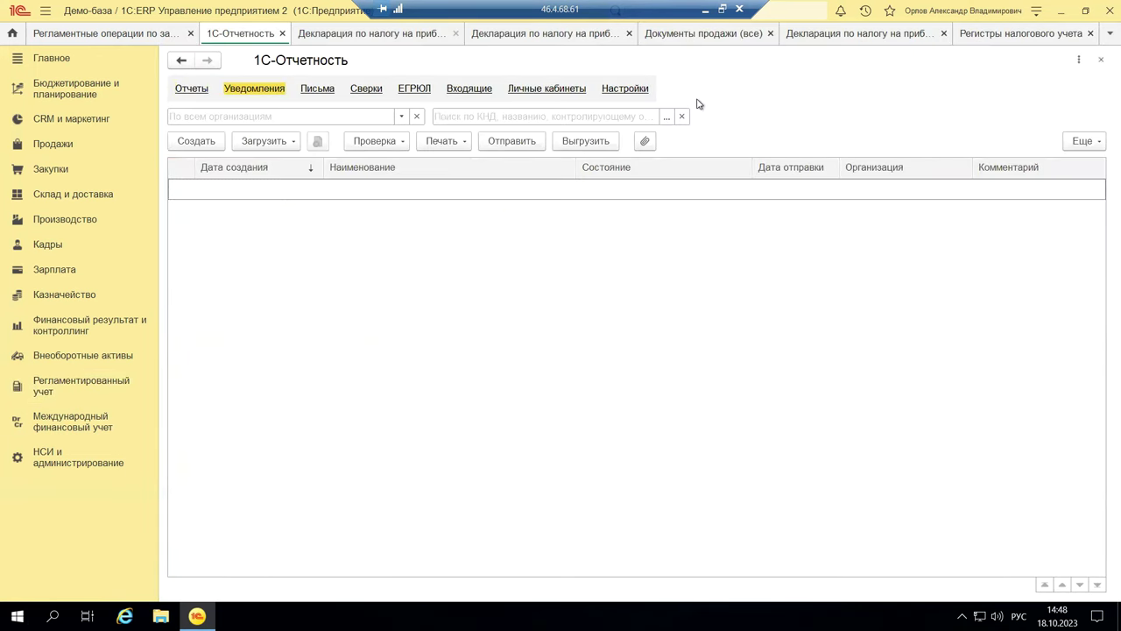
left_click(1101, 61)
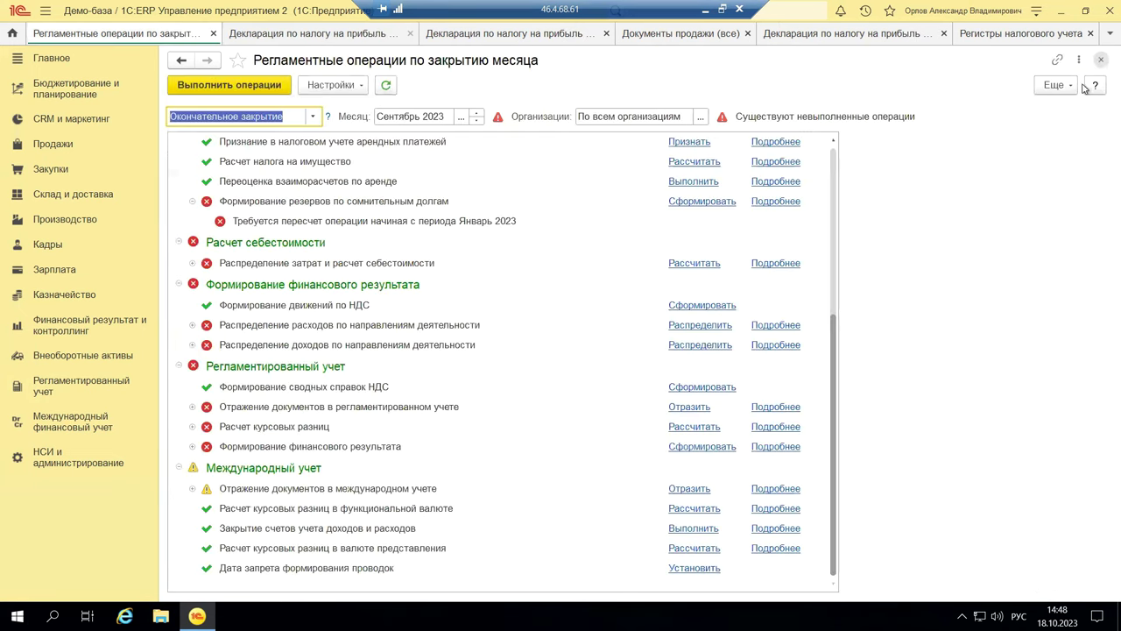
Step: Reopen the list of regulated reports and look over the 1С-Отчетность service information window, moving it aside to see the reports and back
left_click(79, 385)
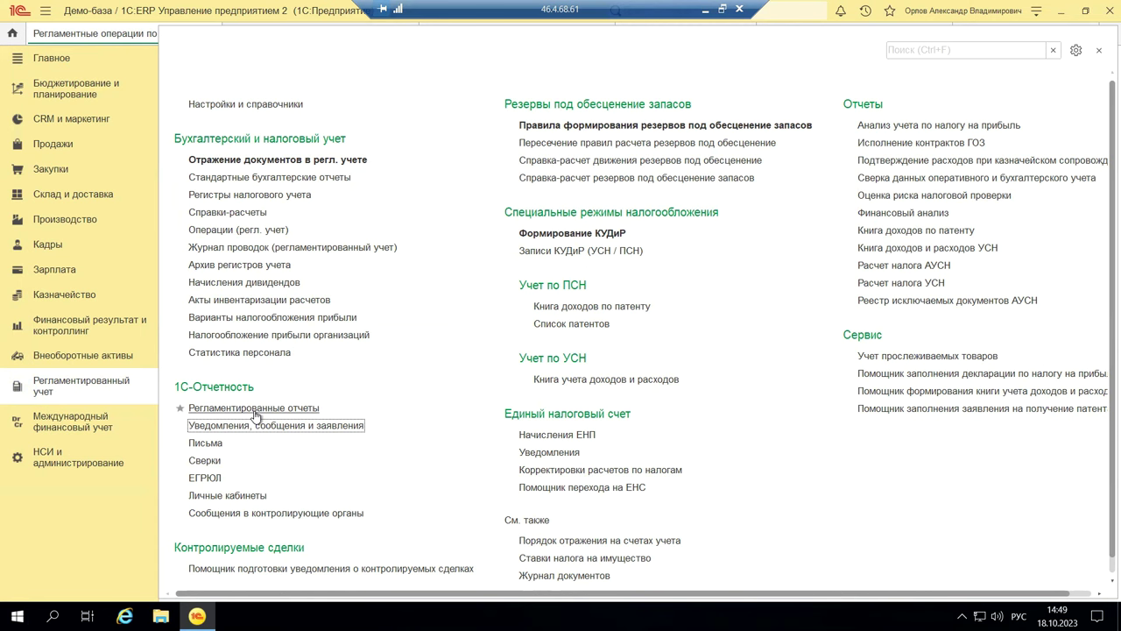
left_click(255, 412)
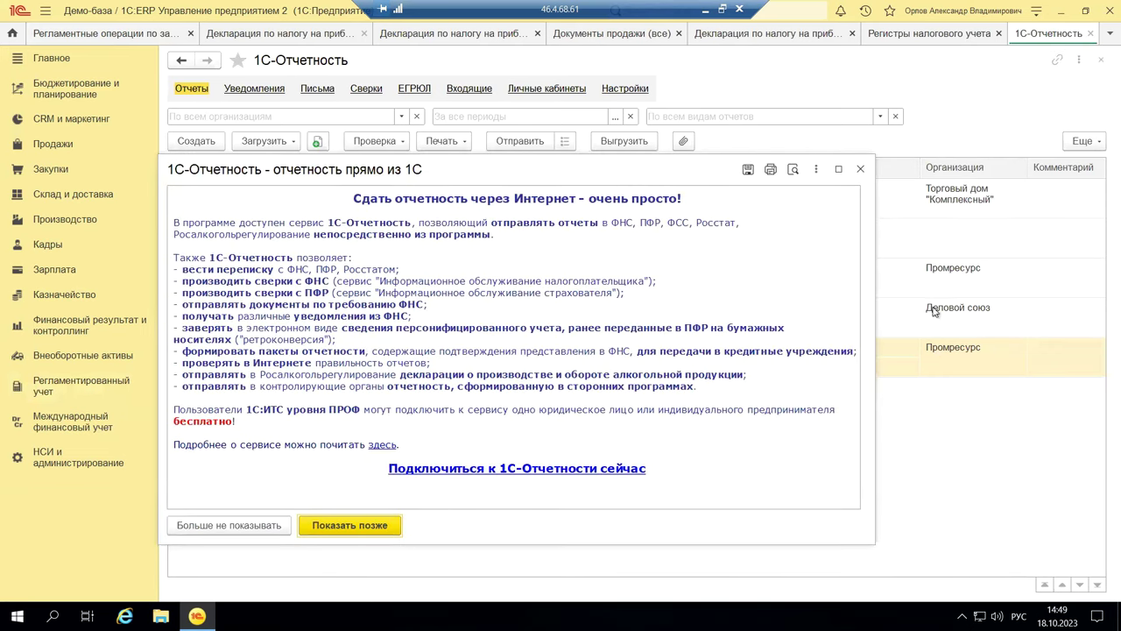
left_click_drag(572, 182, 612, 408)
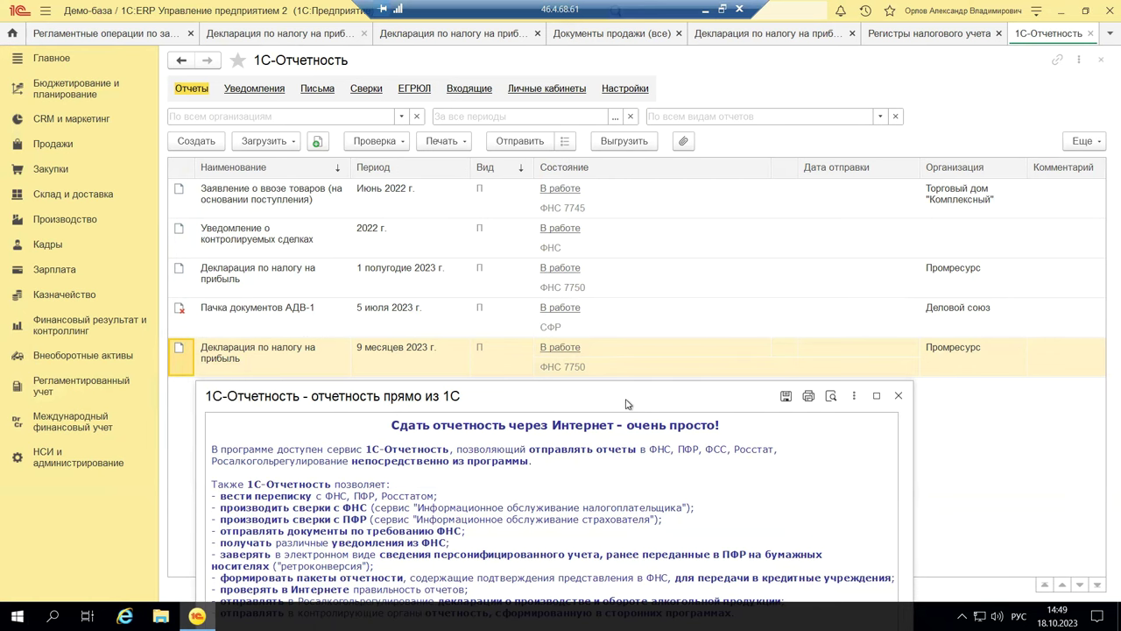
left_click_drag(618, 402, 630, 180)
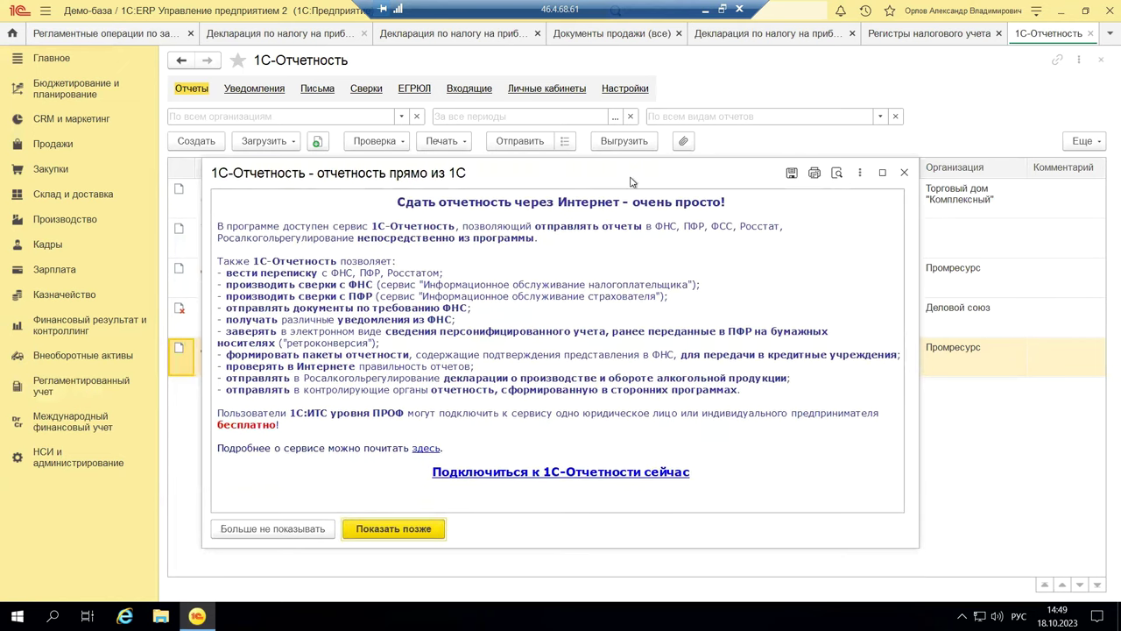